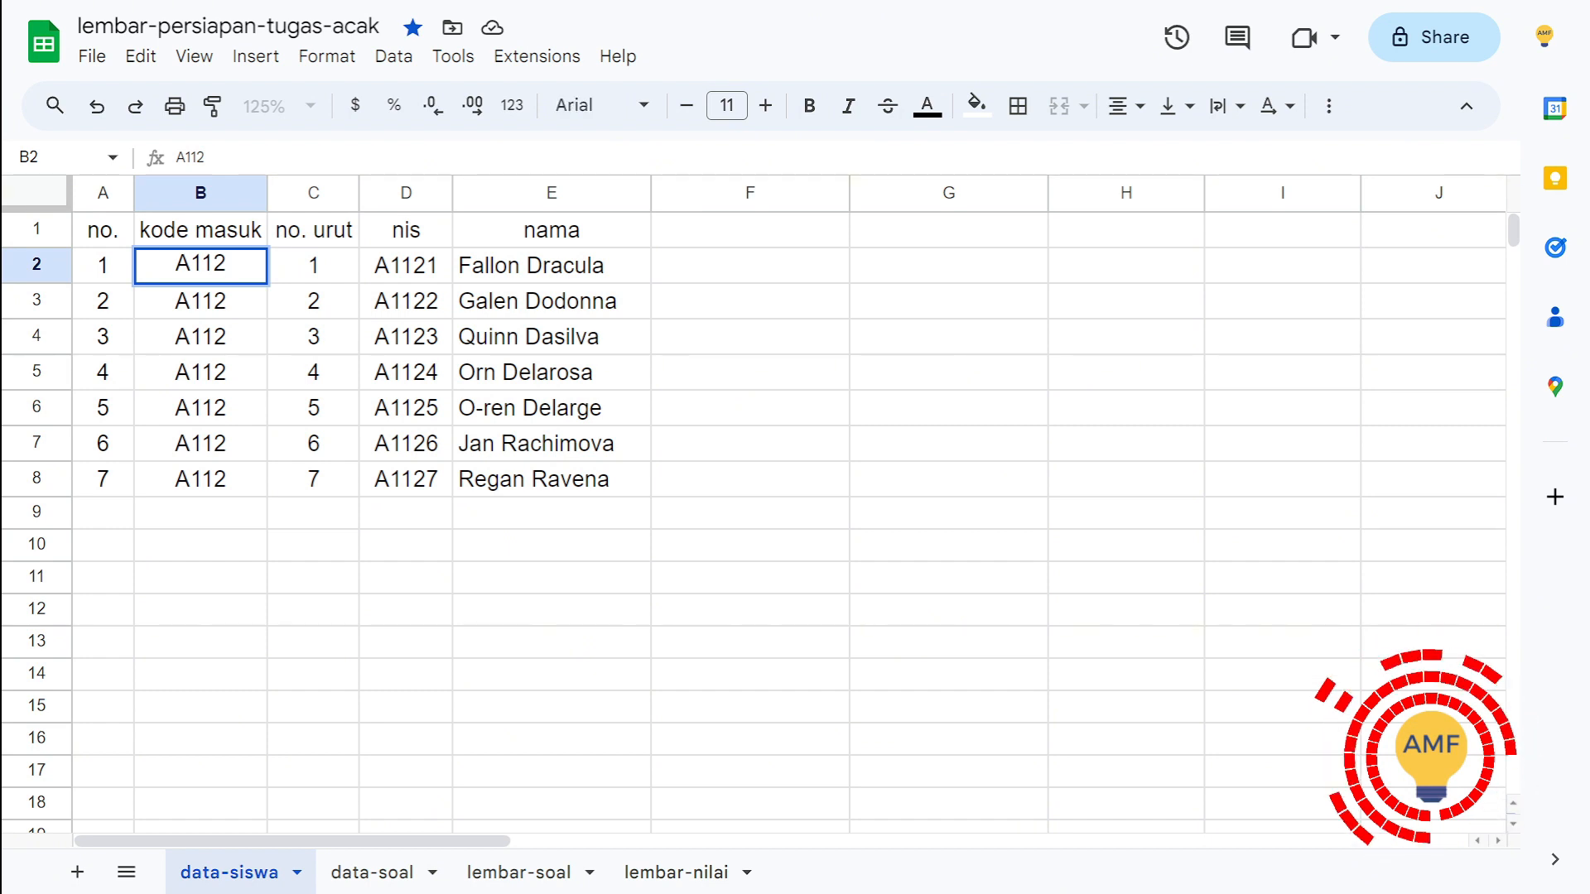
Step: Examine the student columns on the data-siswa sheet, including the D2 formula that joins kode masuk and no. urut into nis
left_click(313, 266)
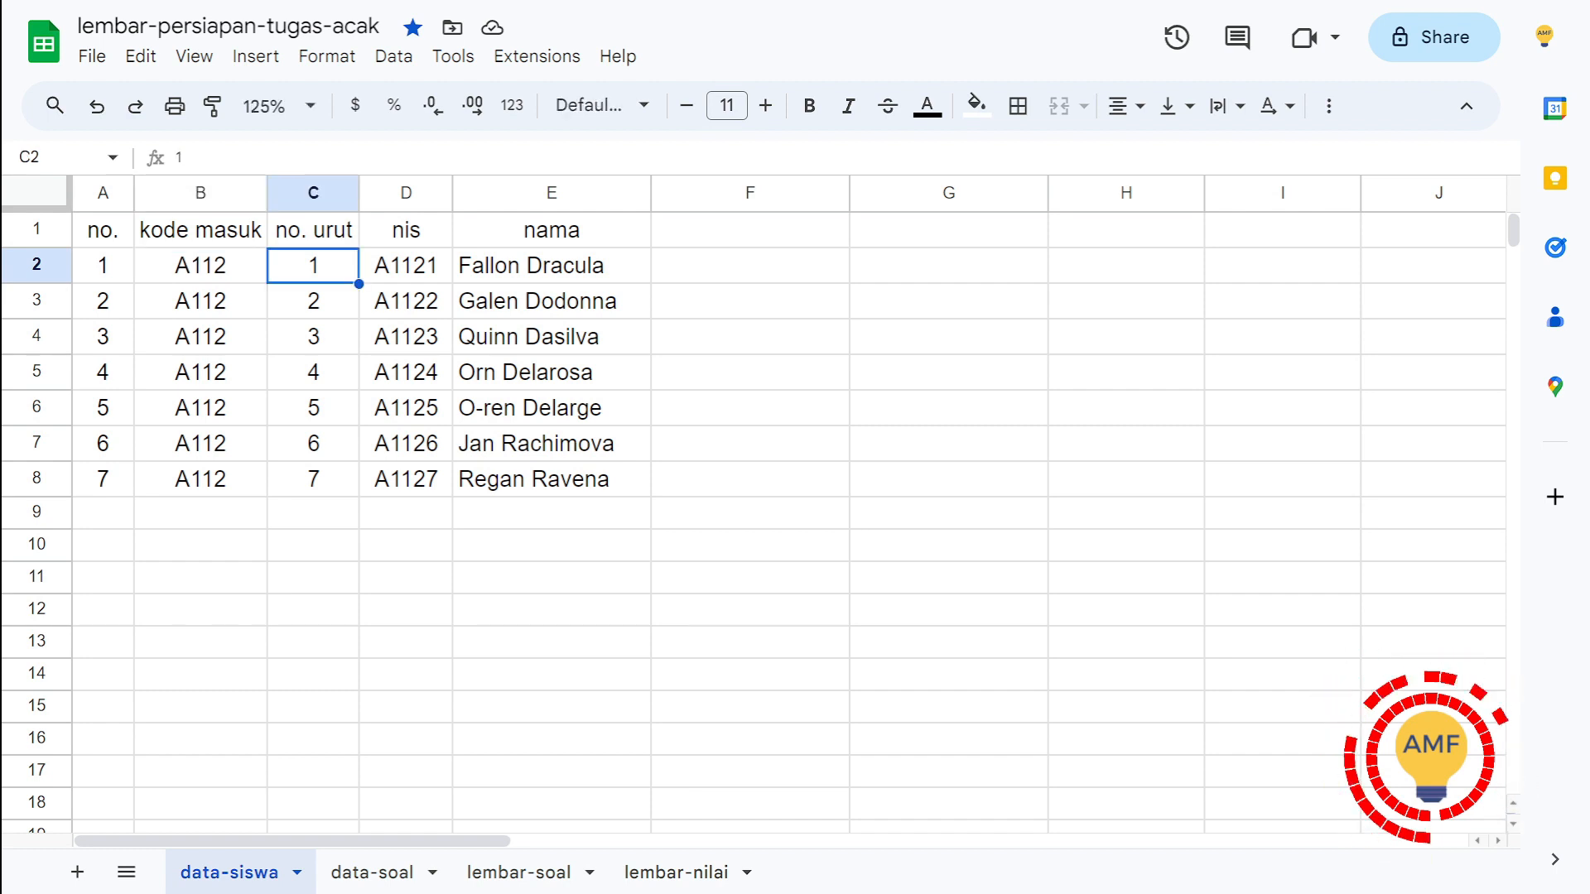
double_click(406, 266)
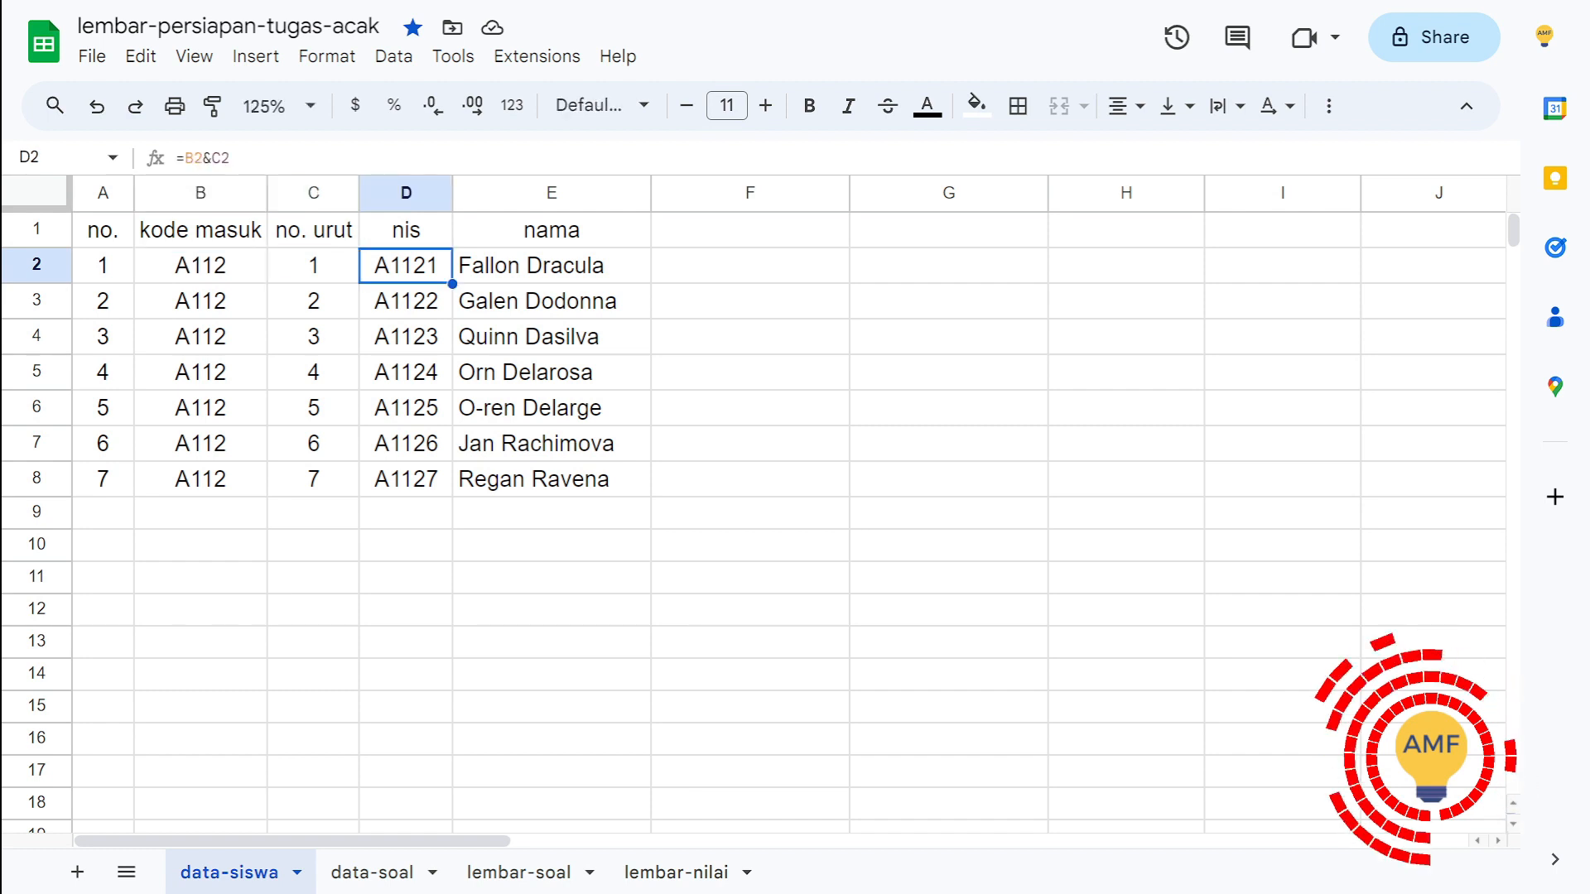
left_click(397, 265)
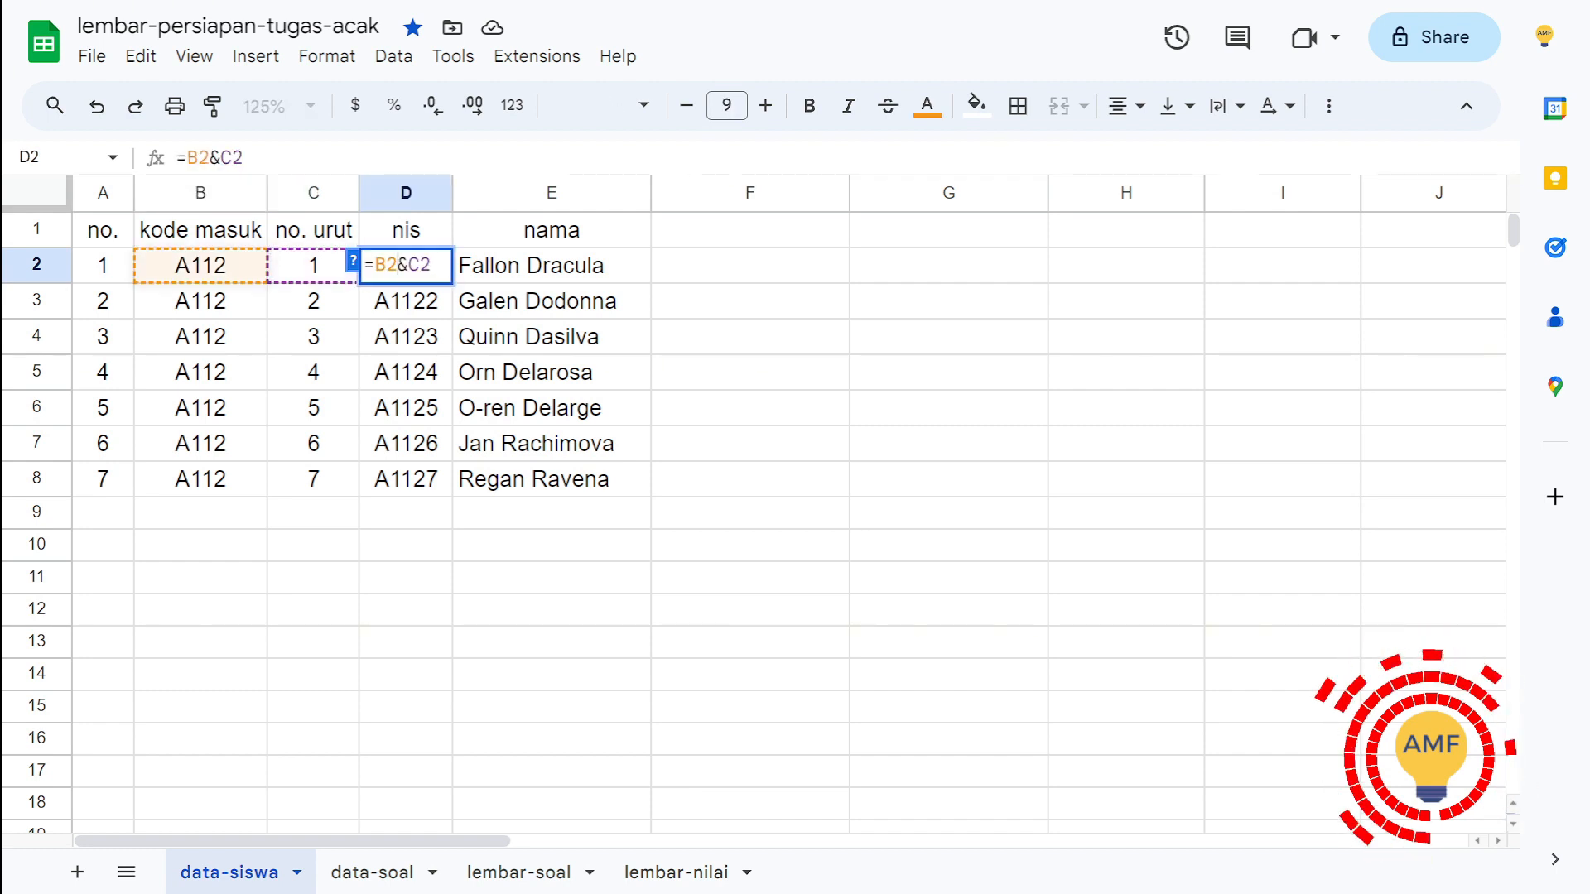
key("shift+Right")
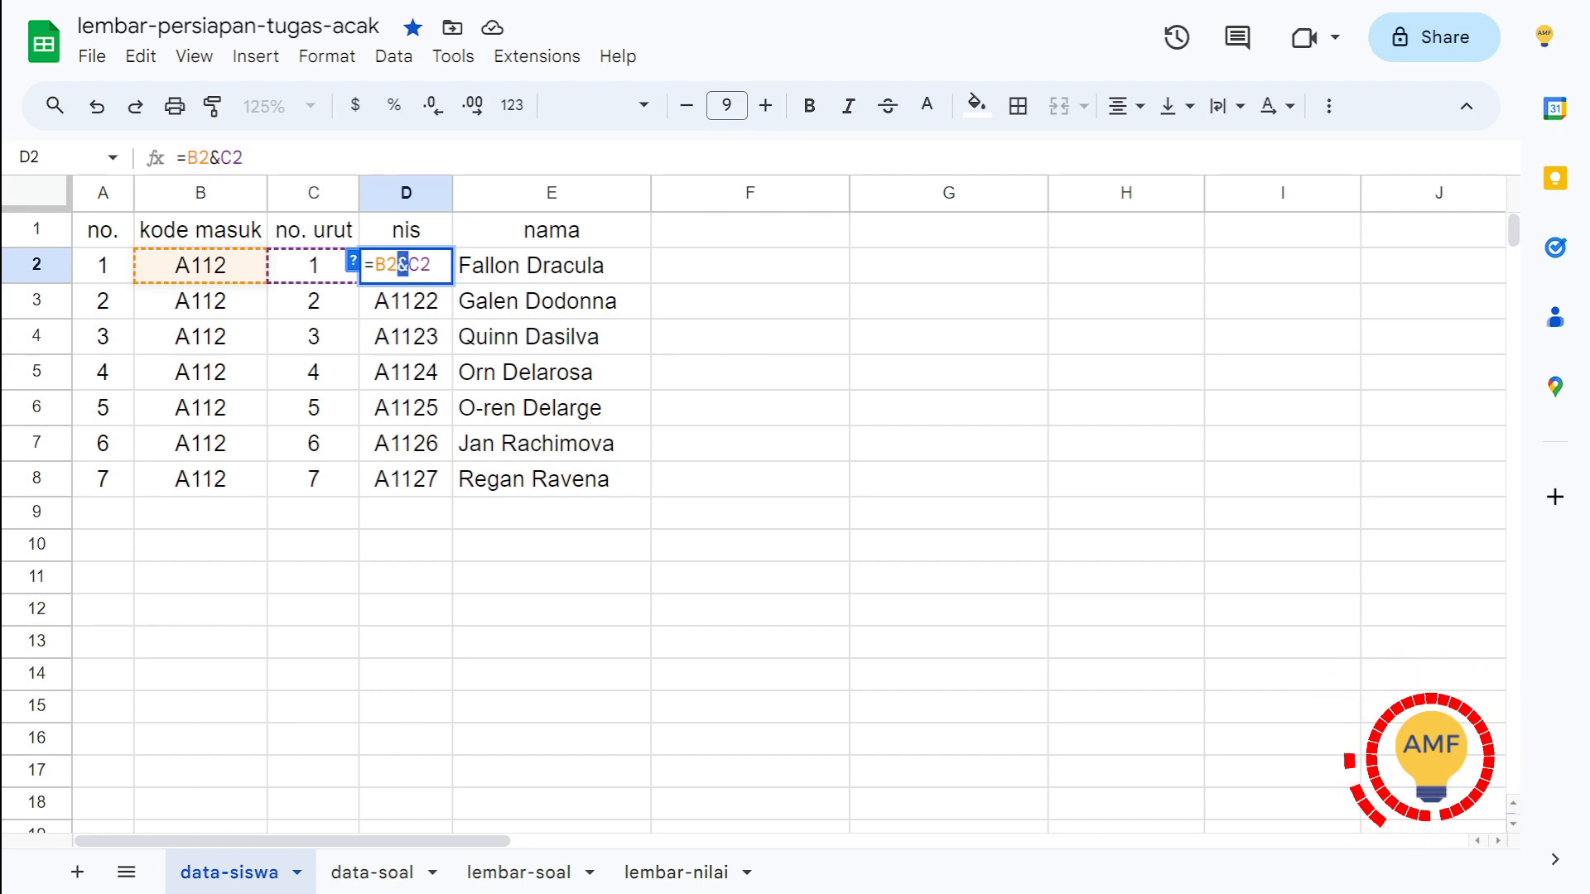
key("Return")
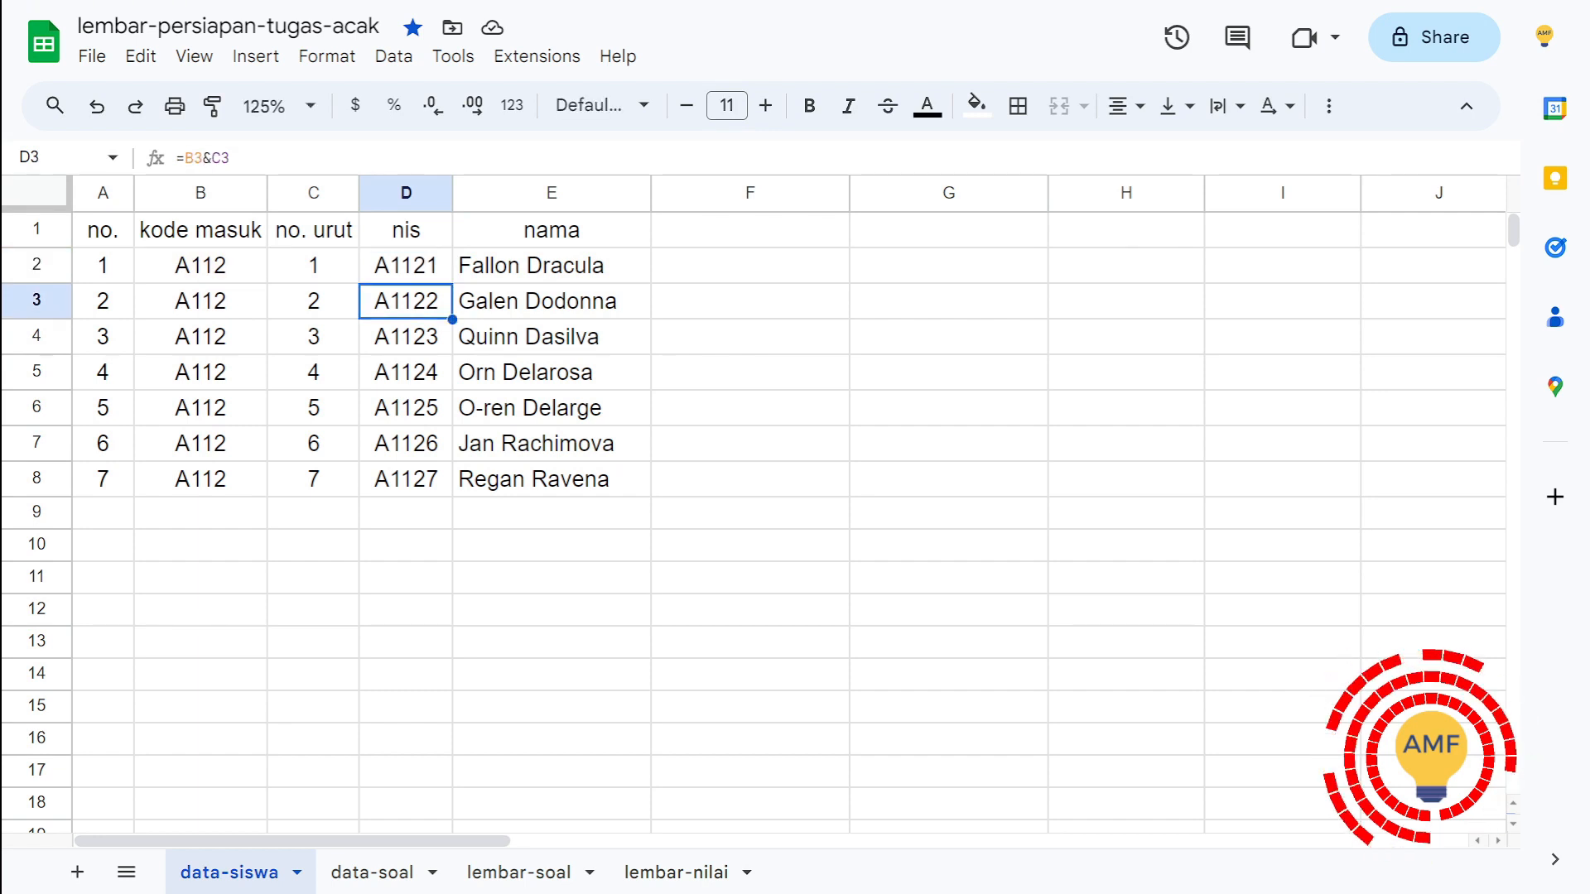
key("Up")
key("Right")
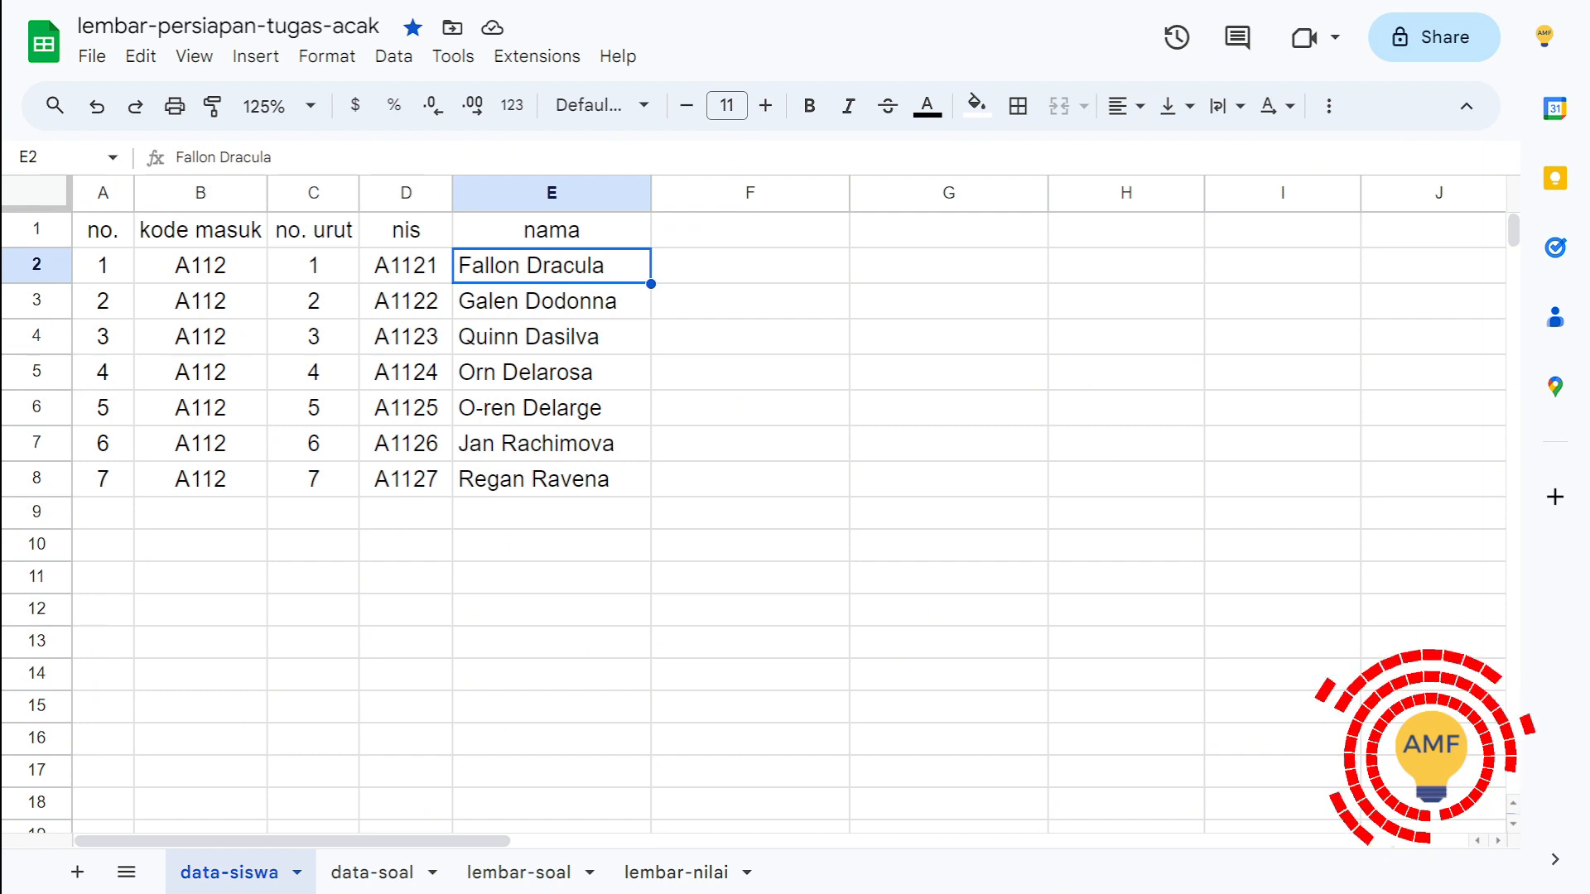
key("Home")
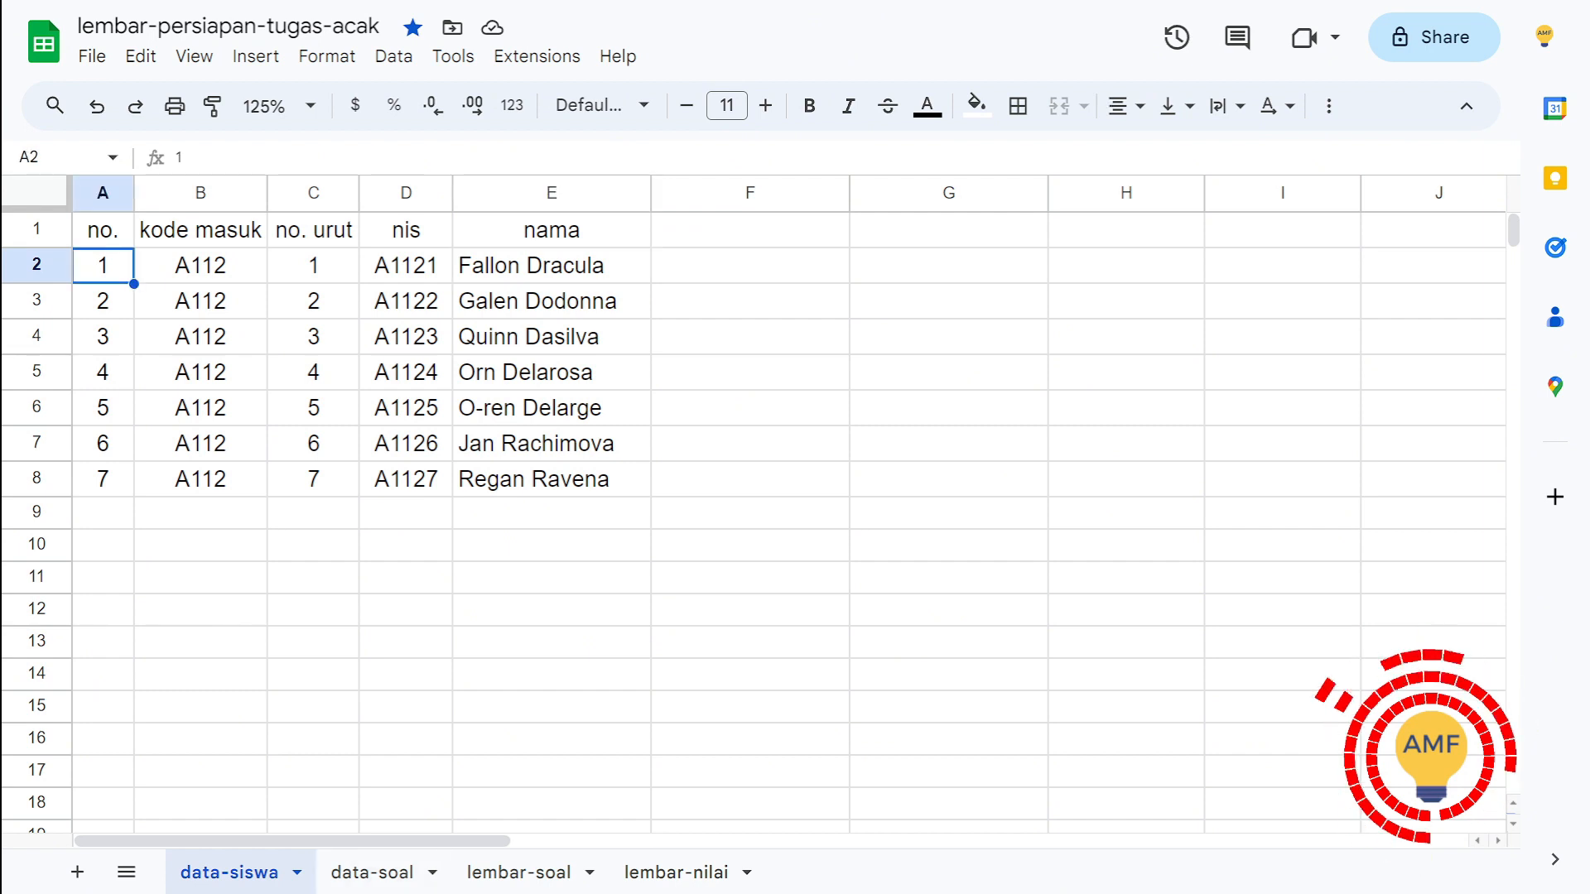
left_click(314, 266)
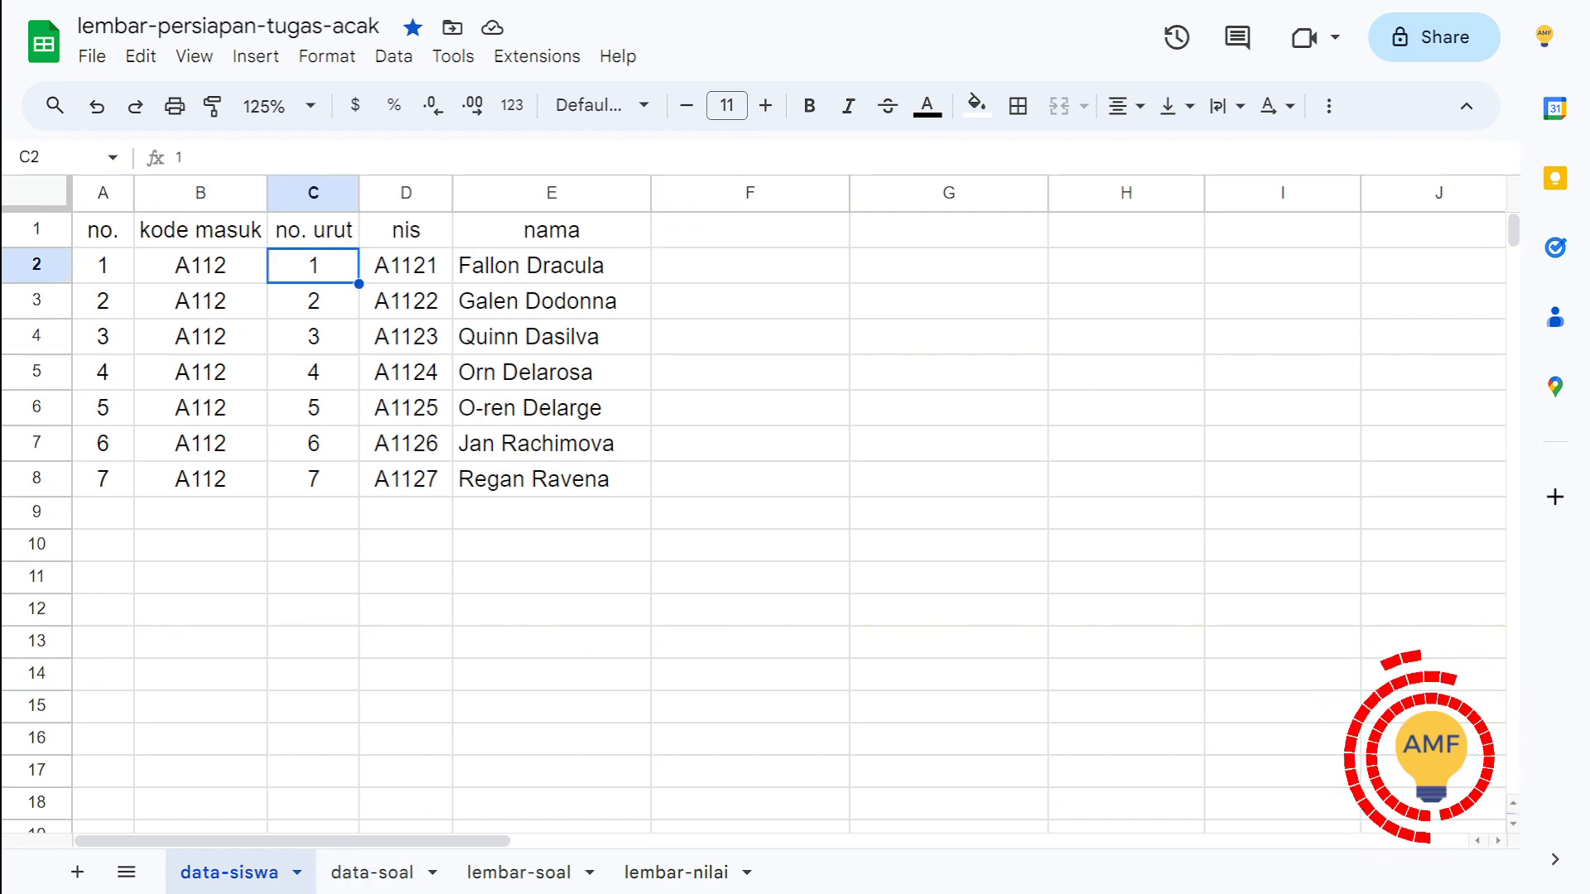
left_click(313, 373)
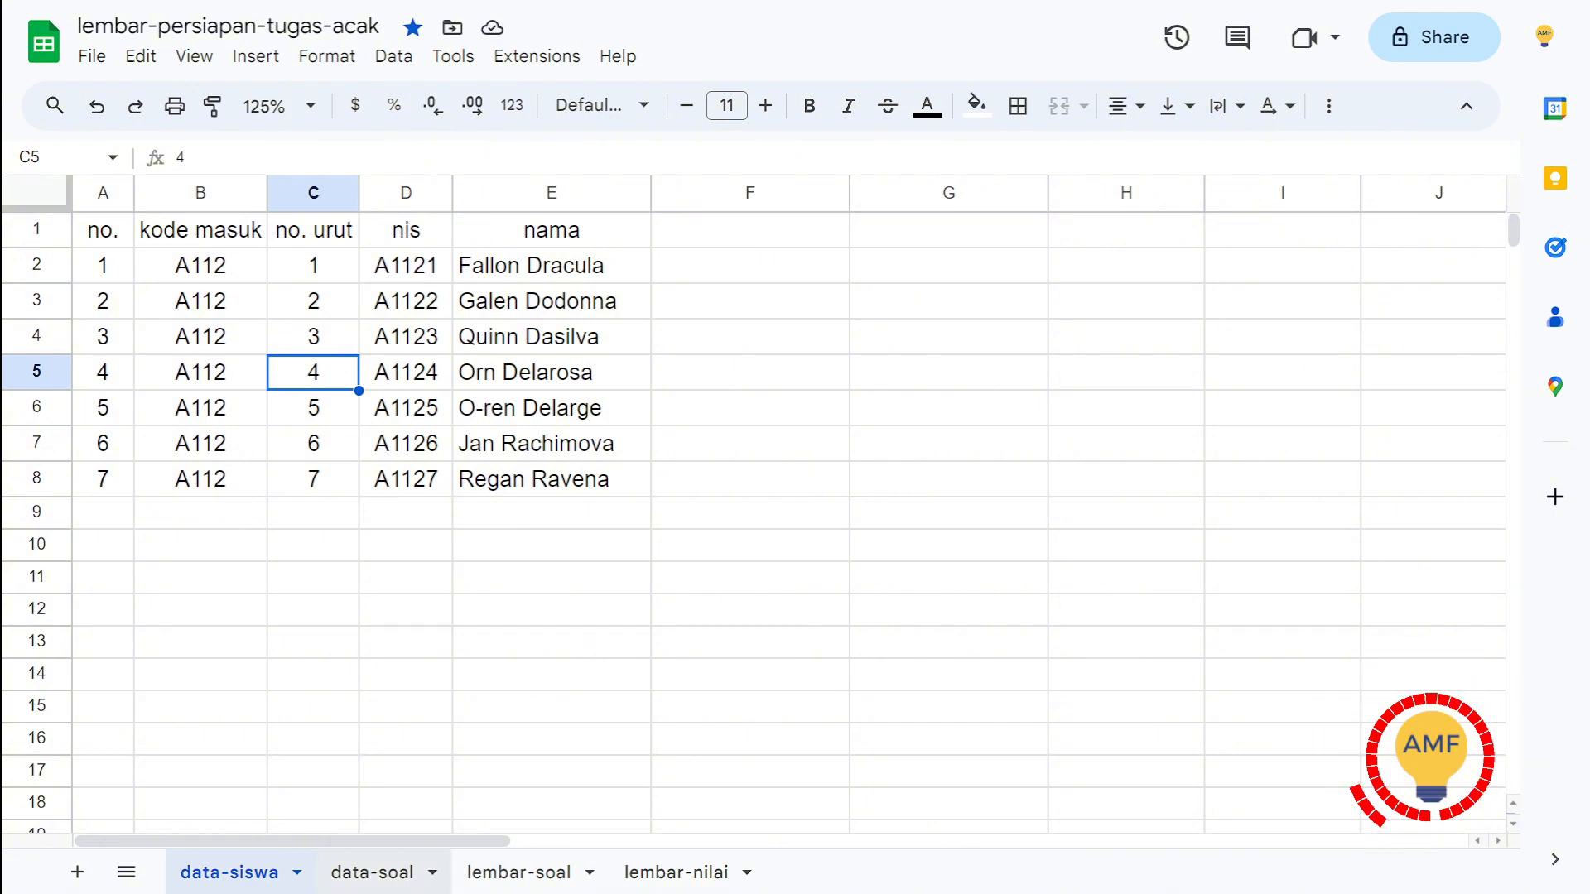
Step: Open the data-soal sheet and review the tugas 1 tasks in B2:B6 and their tingkat kesulitan ratings in C2:C6
left_click(372, 872)
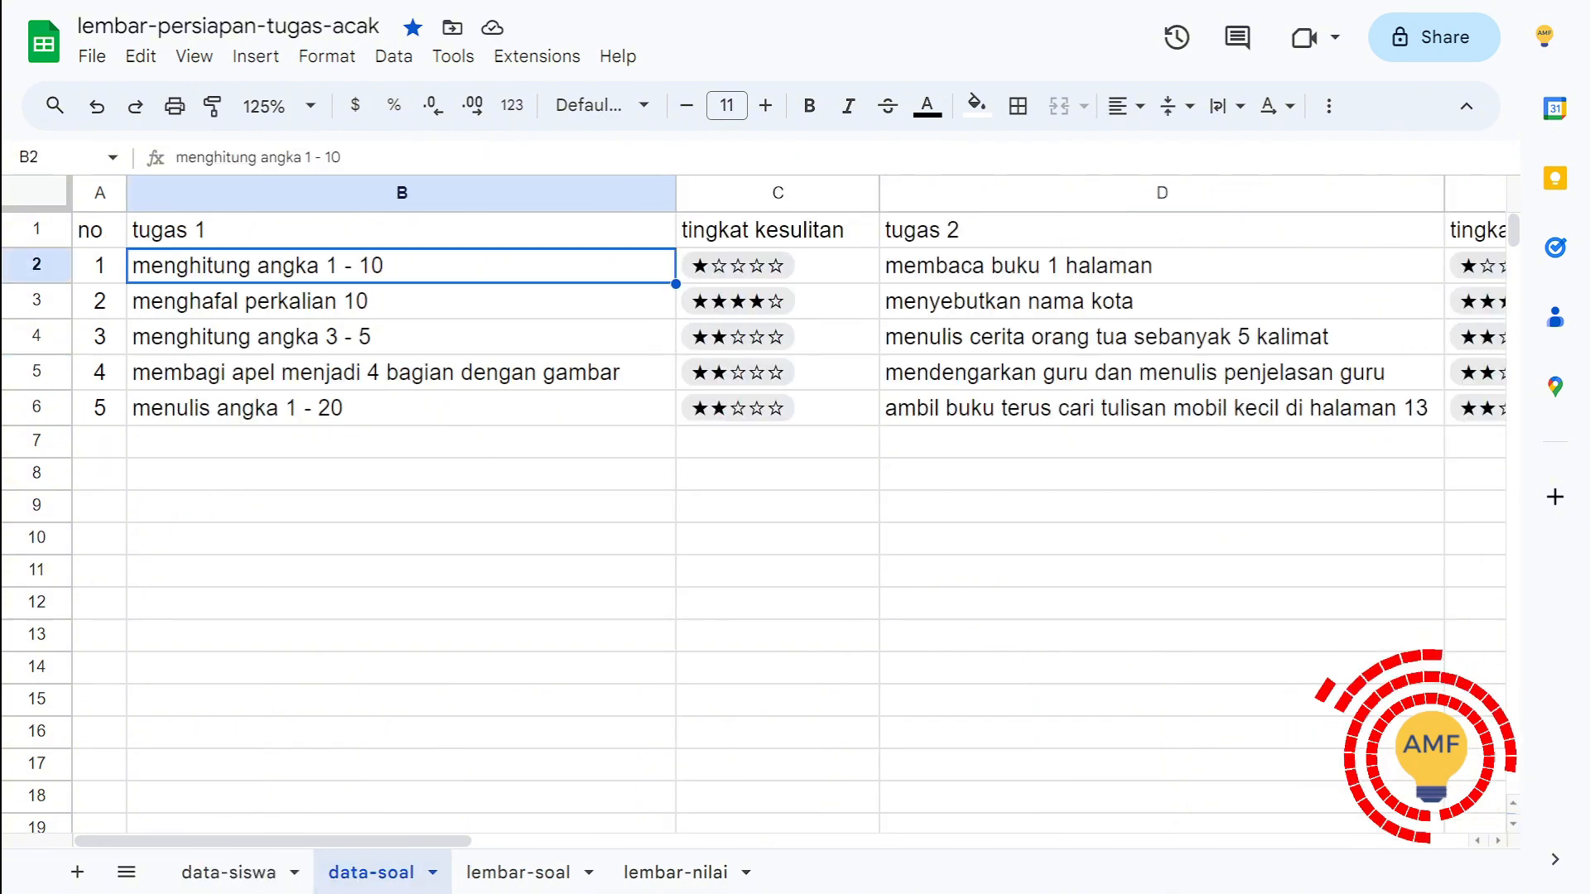
key("Up")
key("Right")
key("Left")
key("Down")
key("Up")
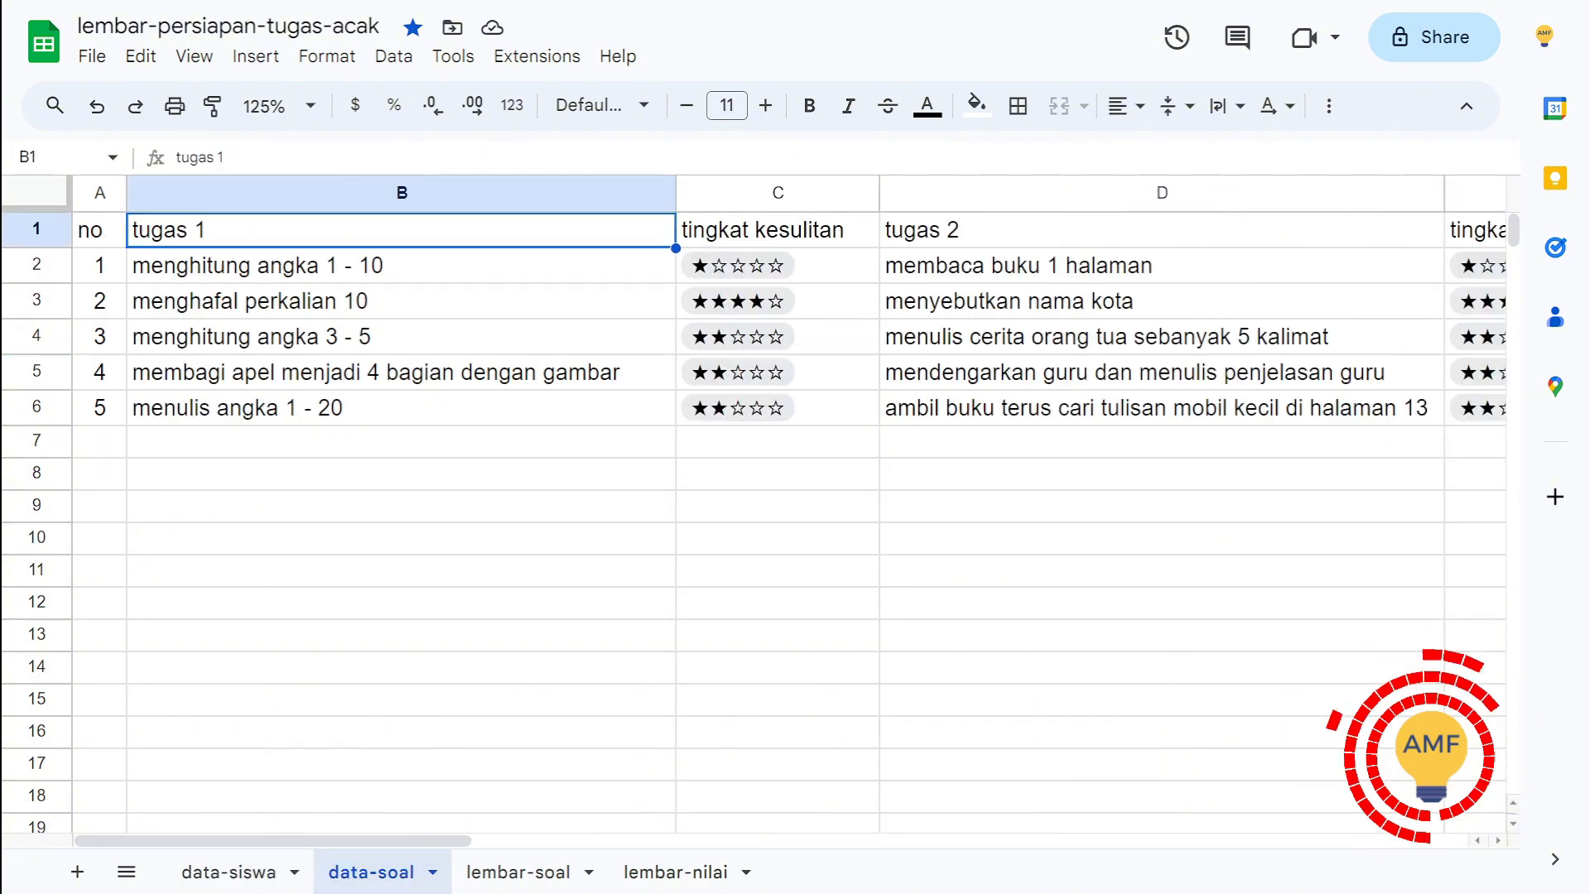
key("Down")
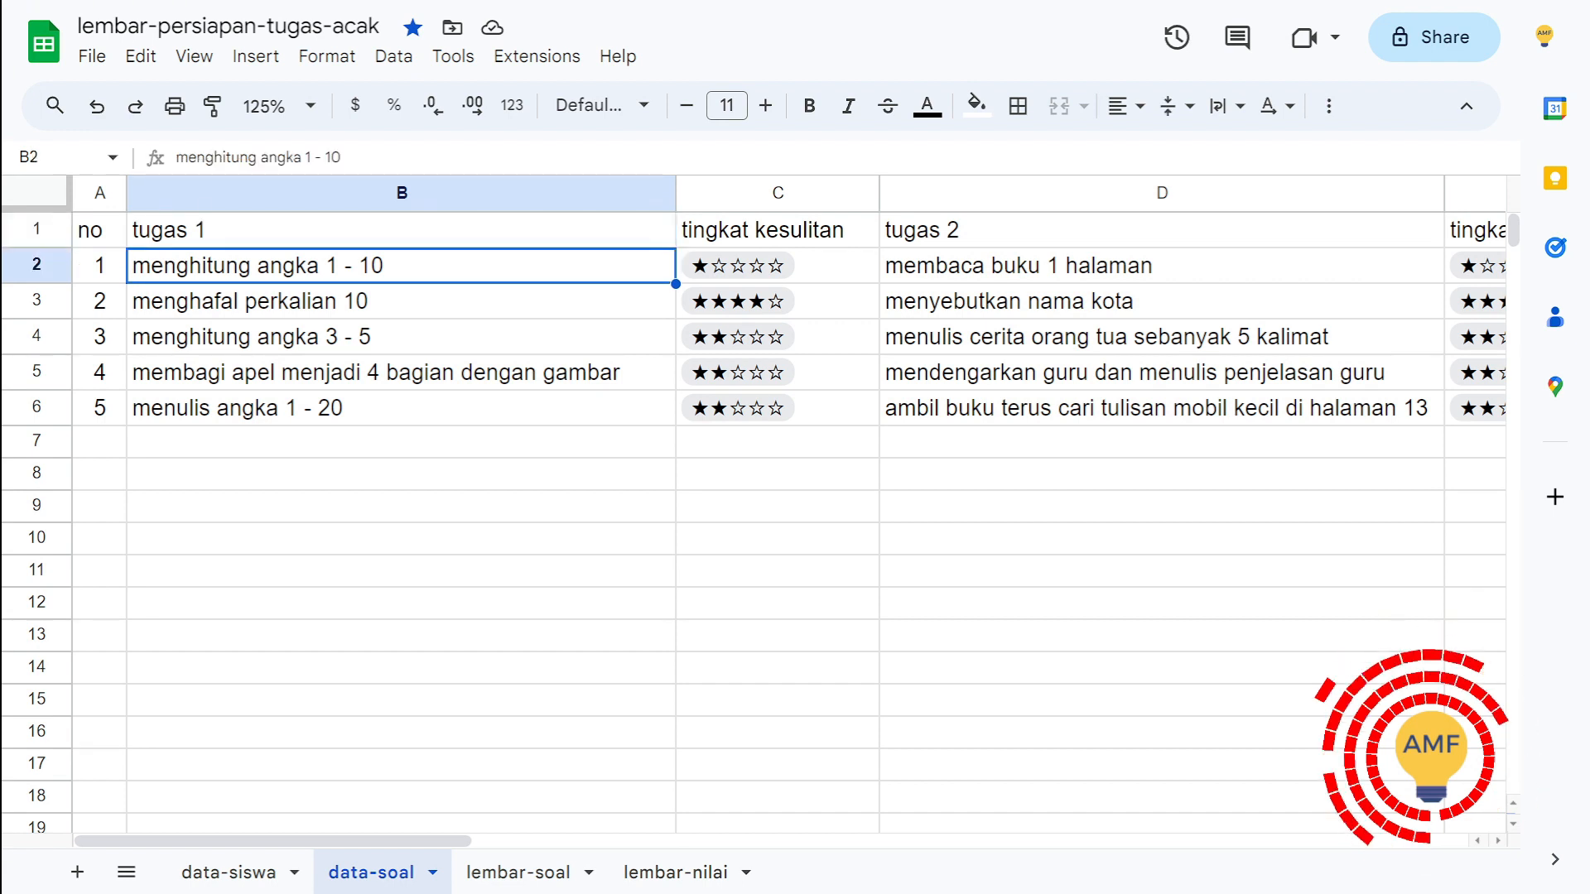
key("shift+Down")
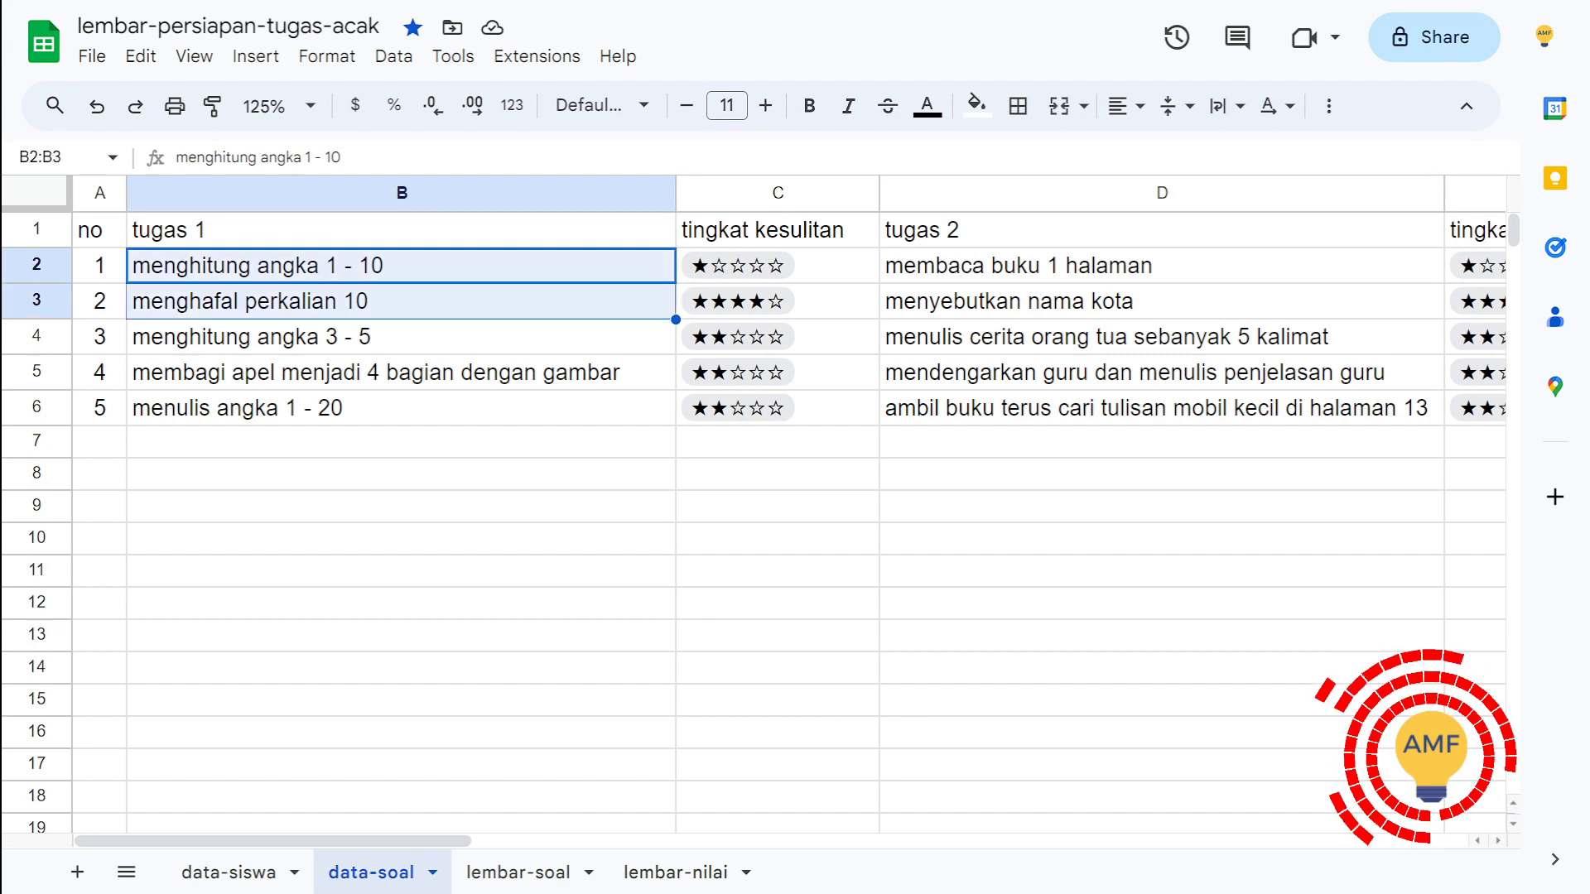
key("shift+Down")
key("shift+Down")
key("shift+Down")
key("Up")
key("Right")
key("Down")
key("shift+Down")
key("shift+Down")
key("shift+Down")
key("shift+Down")
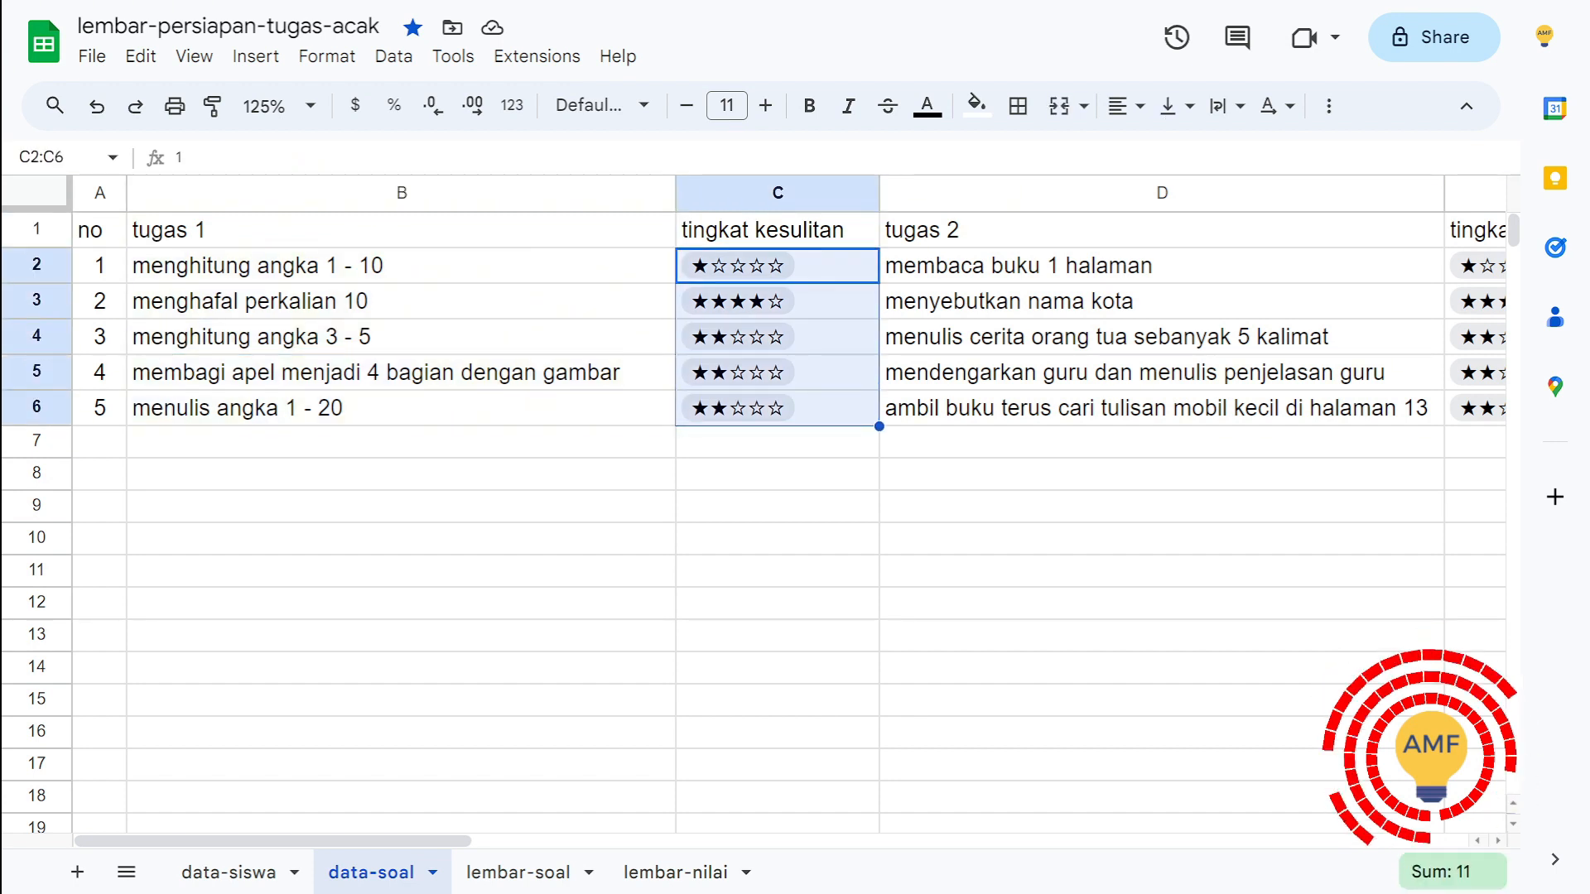
left_click_drag(676, 194, 635, 194)
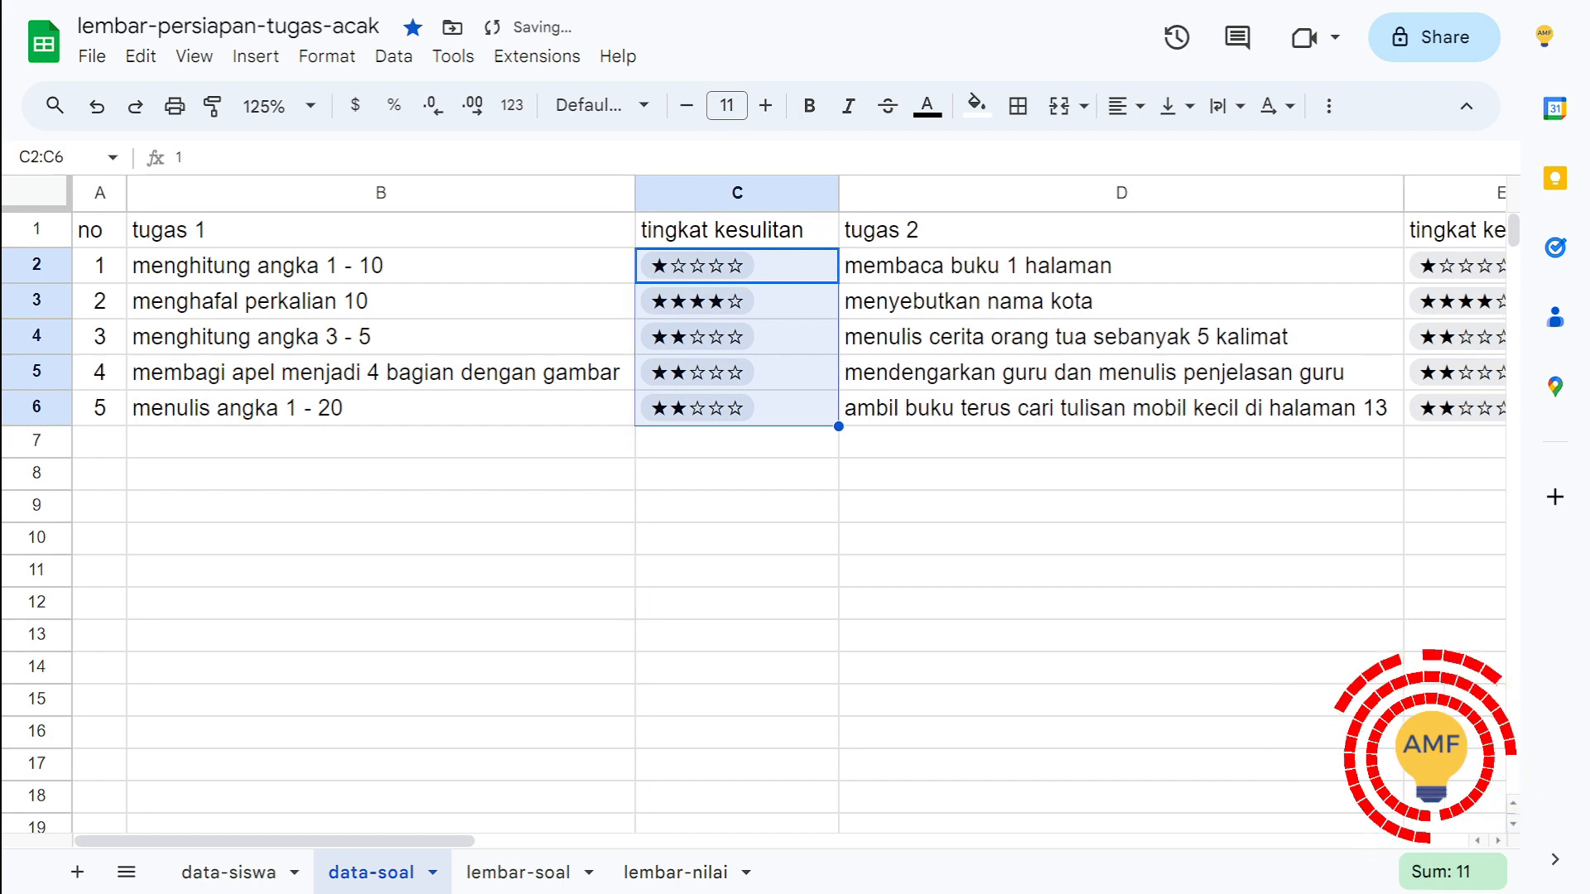
left_click(737, 442)
type("@rating")
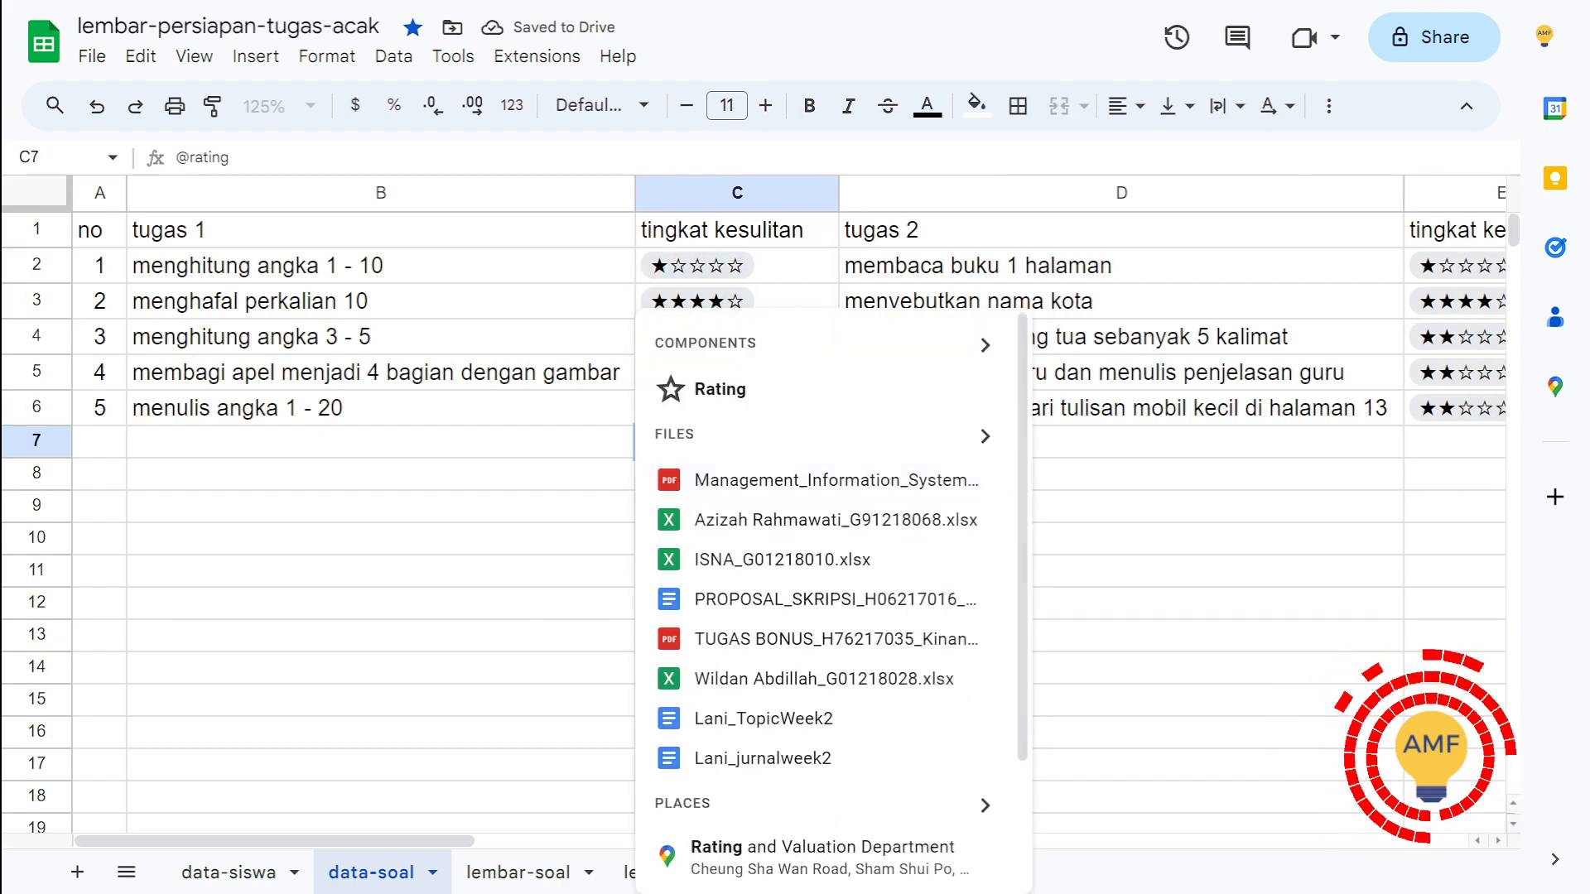
key("Return")
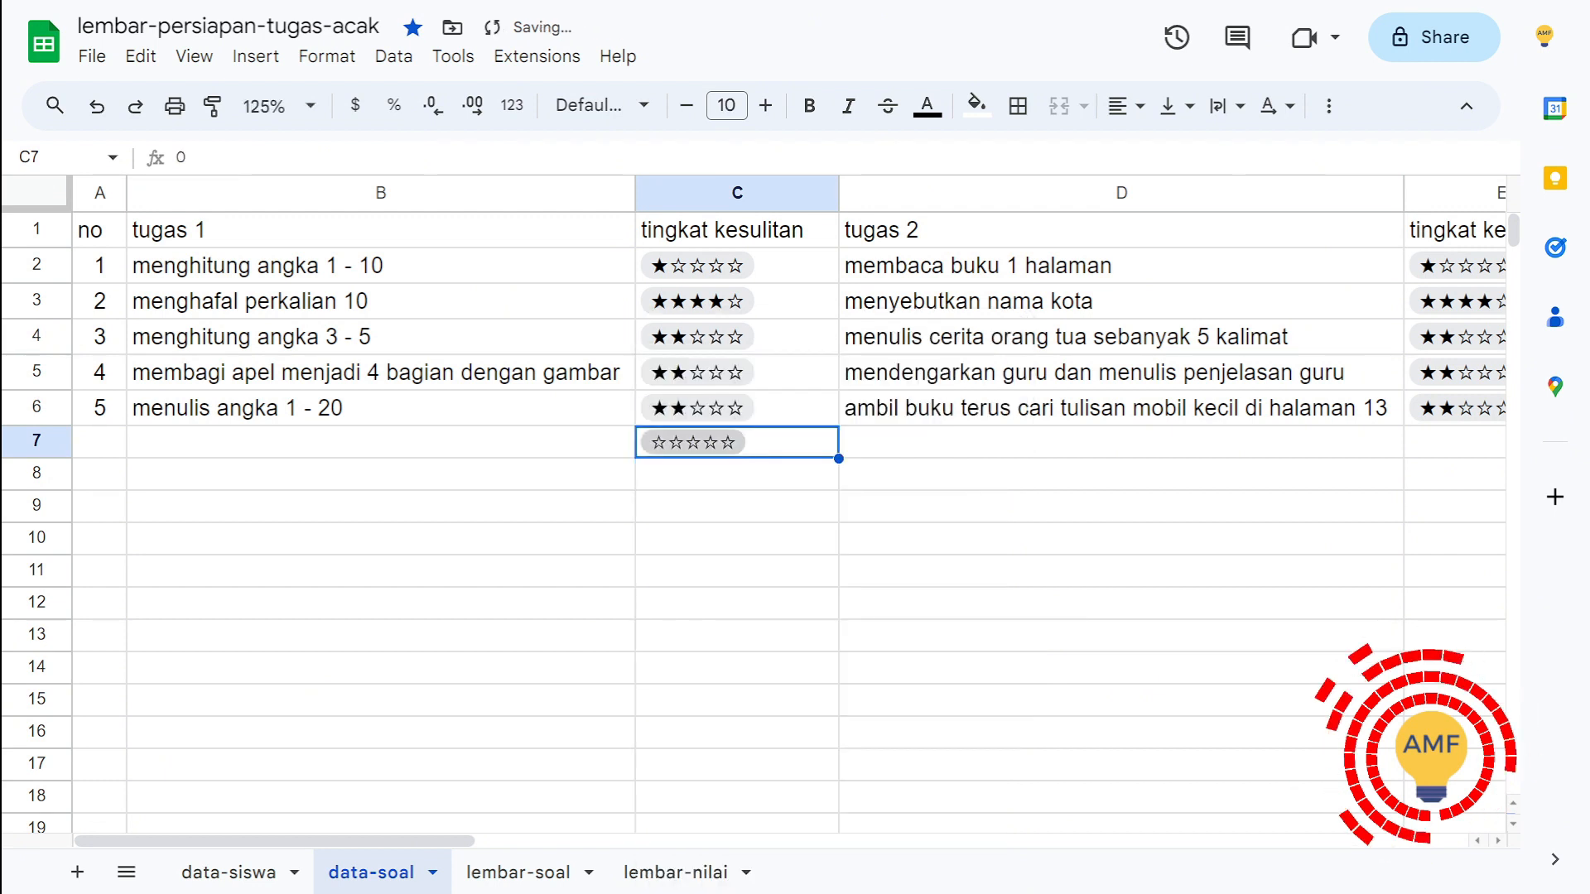
Step: Try a five-star rating in cell C7 and change it to three stars
left_click(693, 442)
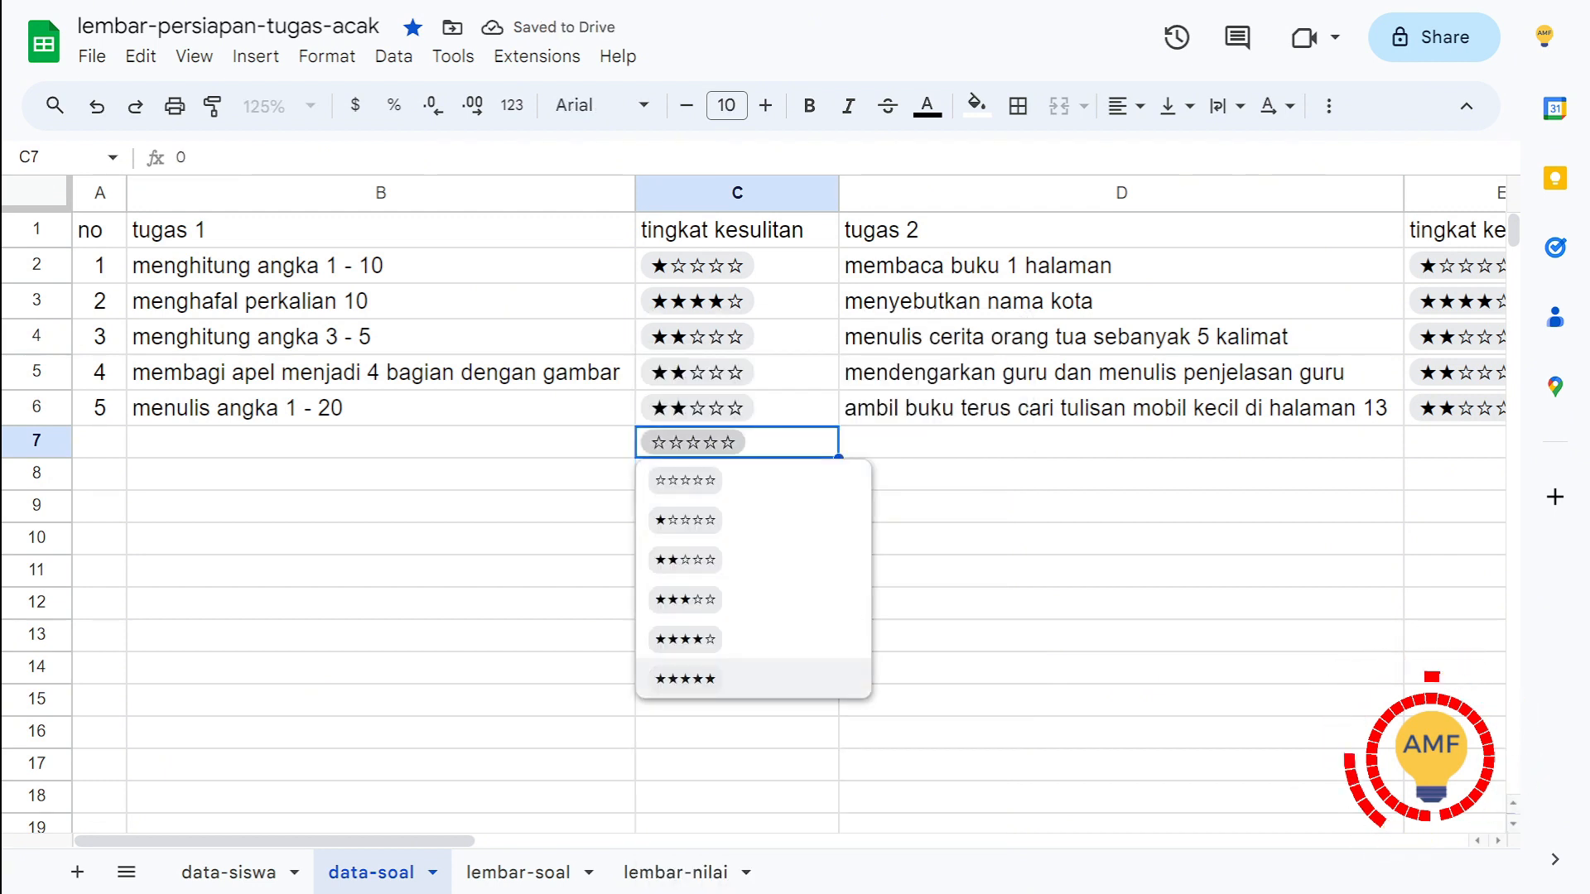
key("Return")
key("Return")
key("Down")
key("Down")
key("Down")
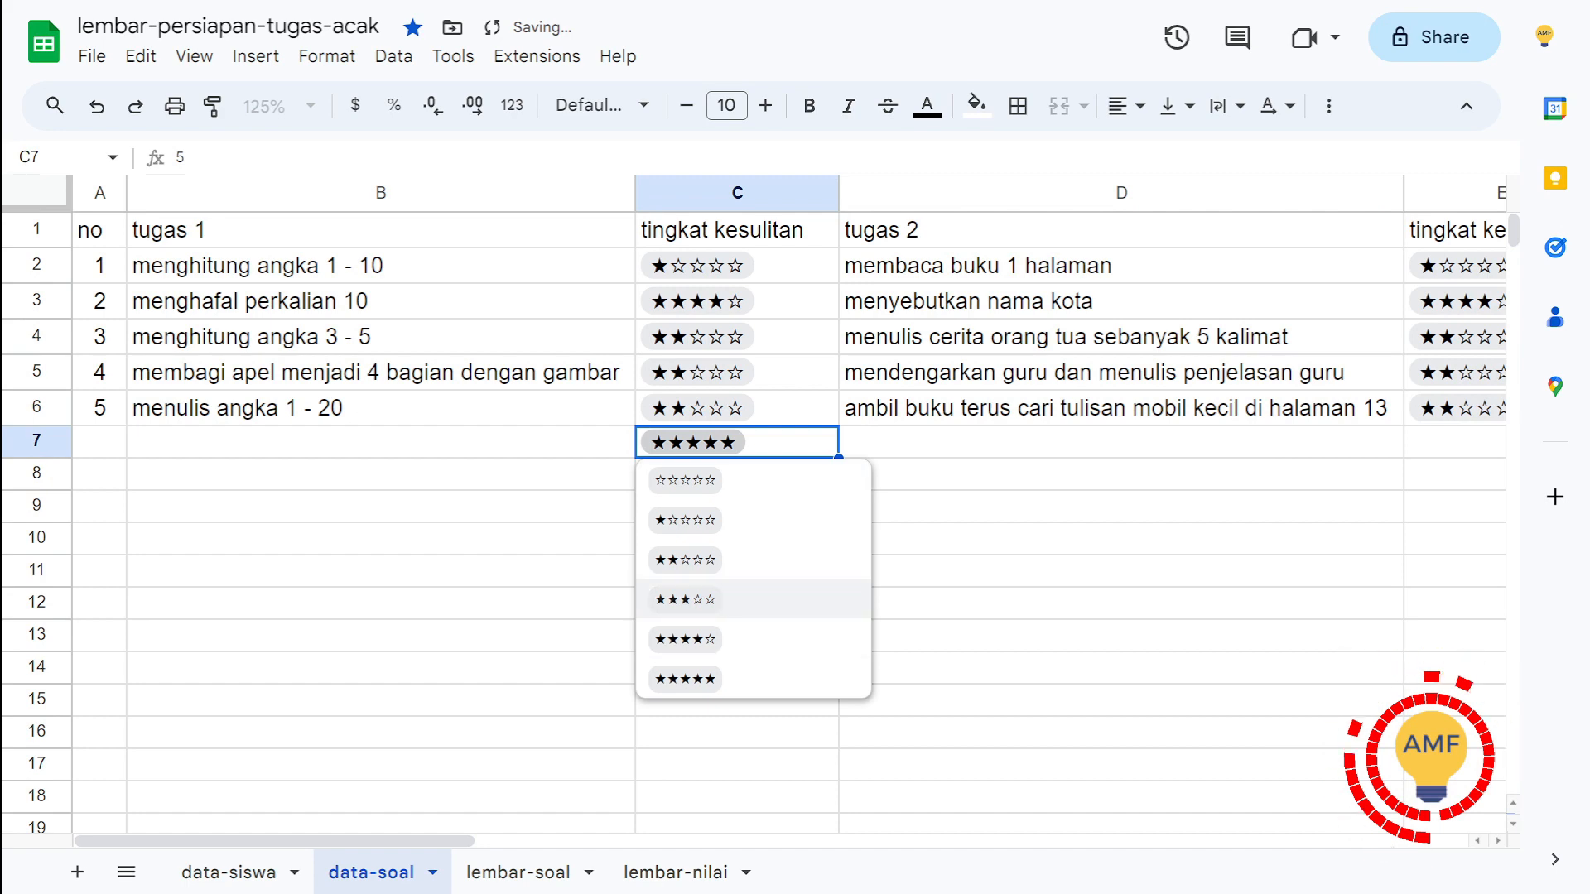
key("Return")
Step: Enter the formula =C7 in cell C8 to read the rating as a number
key("Down")
type("=")
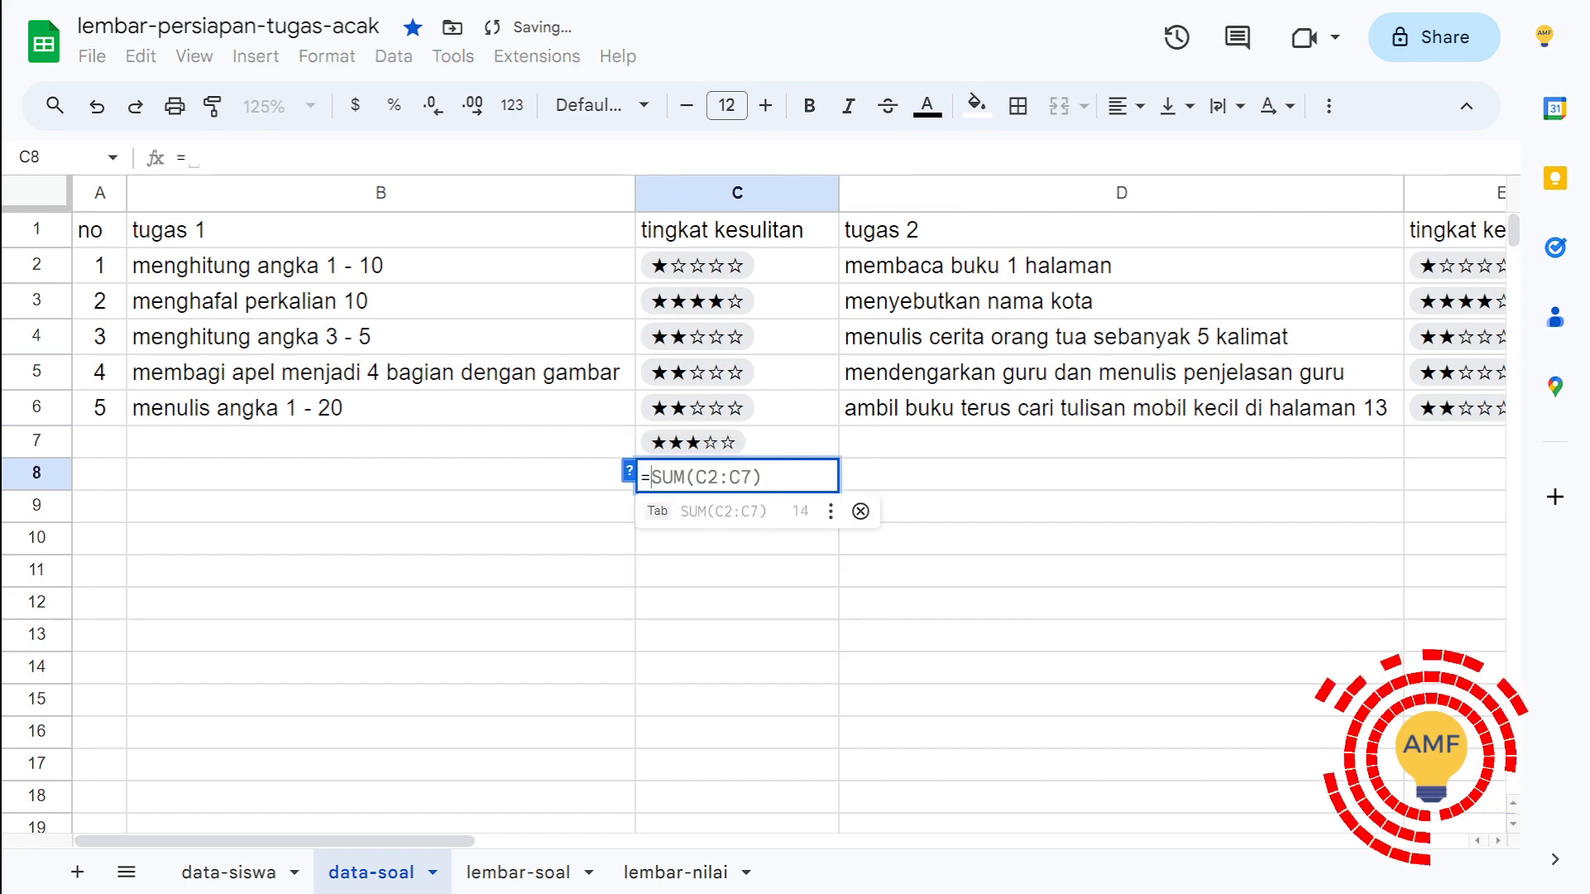
key("Up")
key("Return")
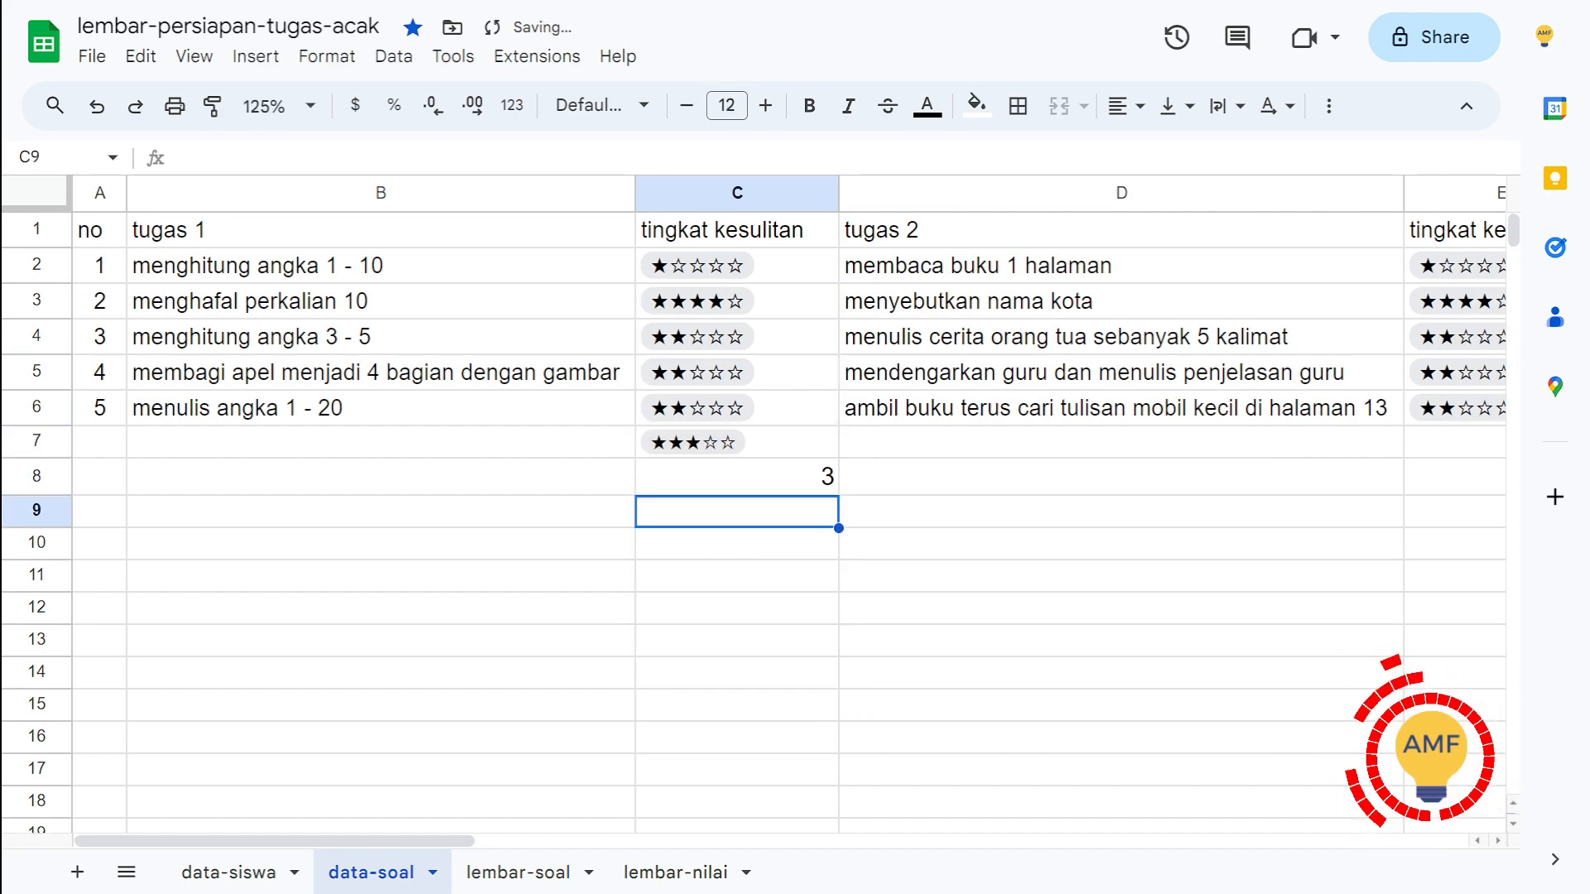
Step: Remove the cell reference from the C8 formula, enter =C7 again and check the formula
key("Up")
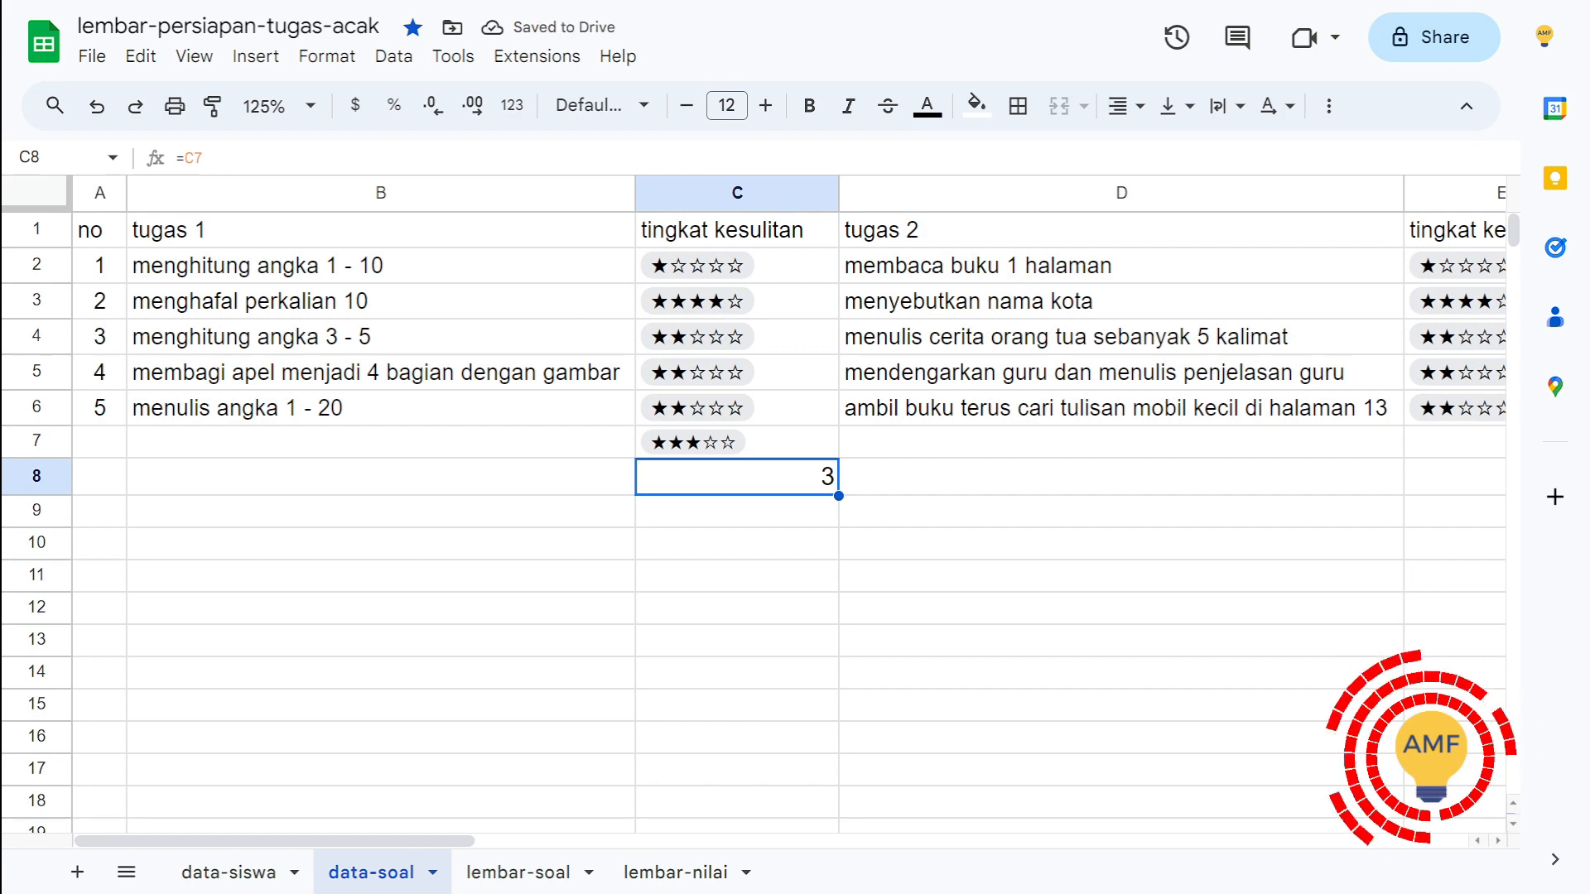
key("Return")
key("BackSpace")
key("BackSpace")
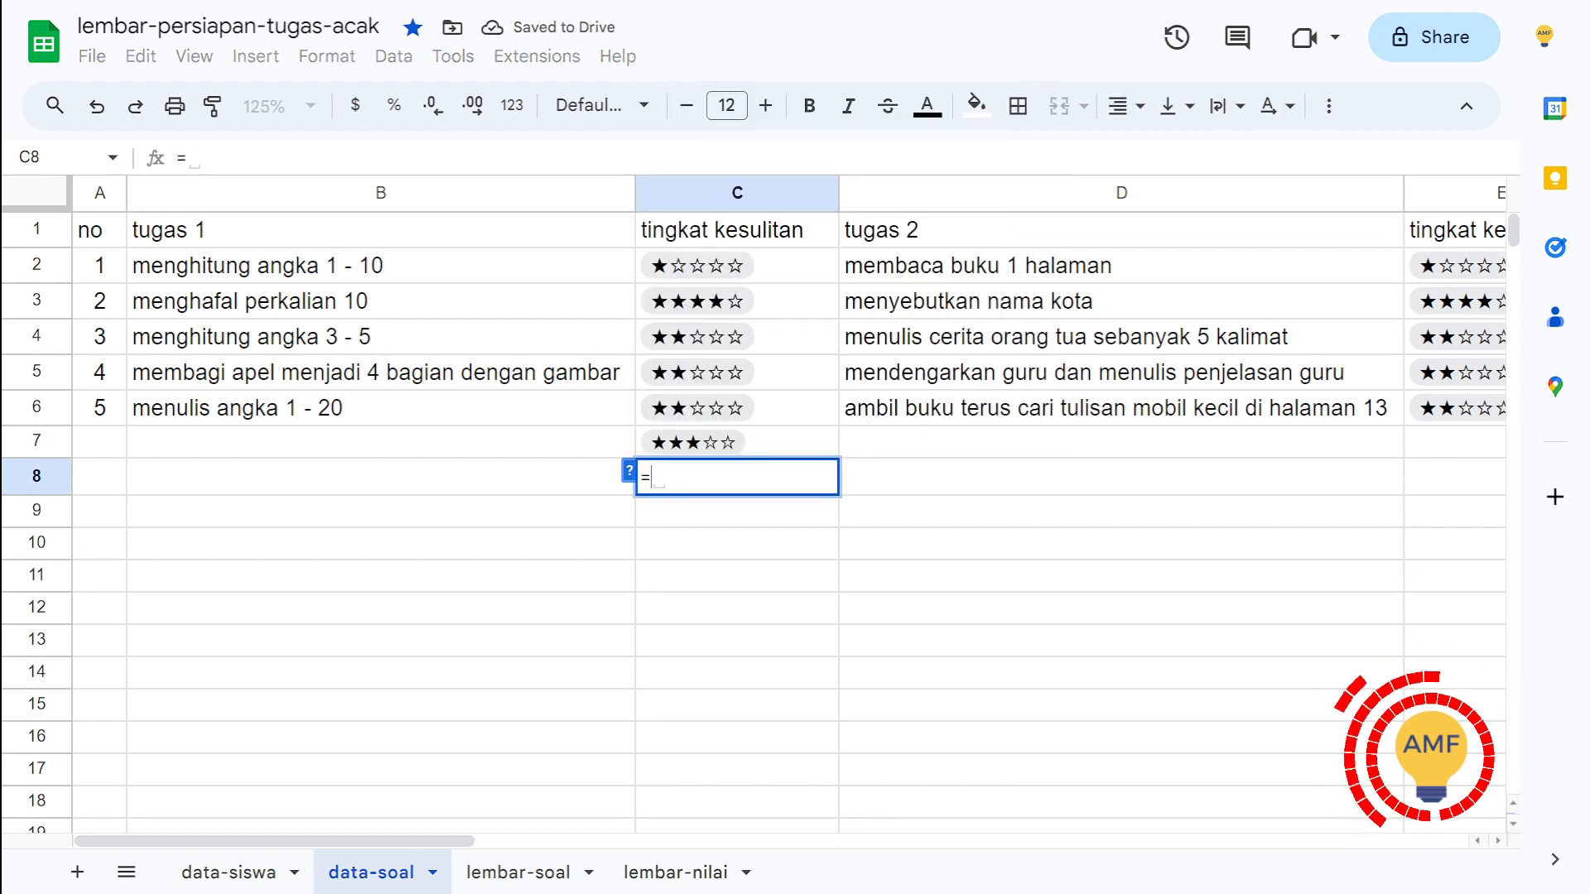
key("Up")
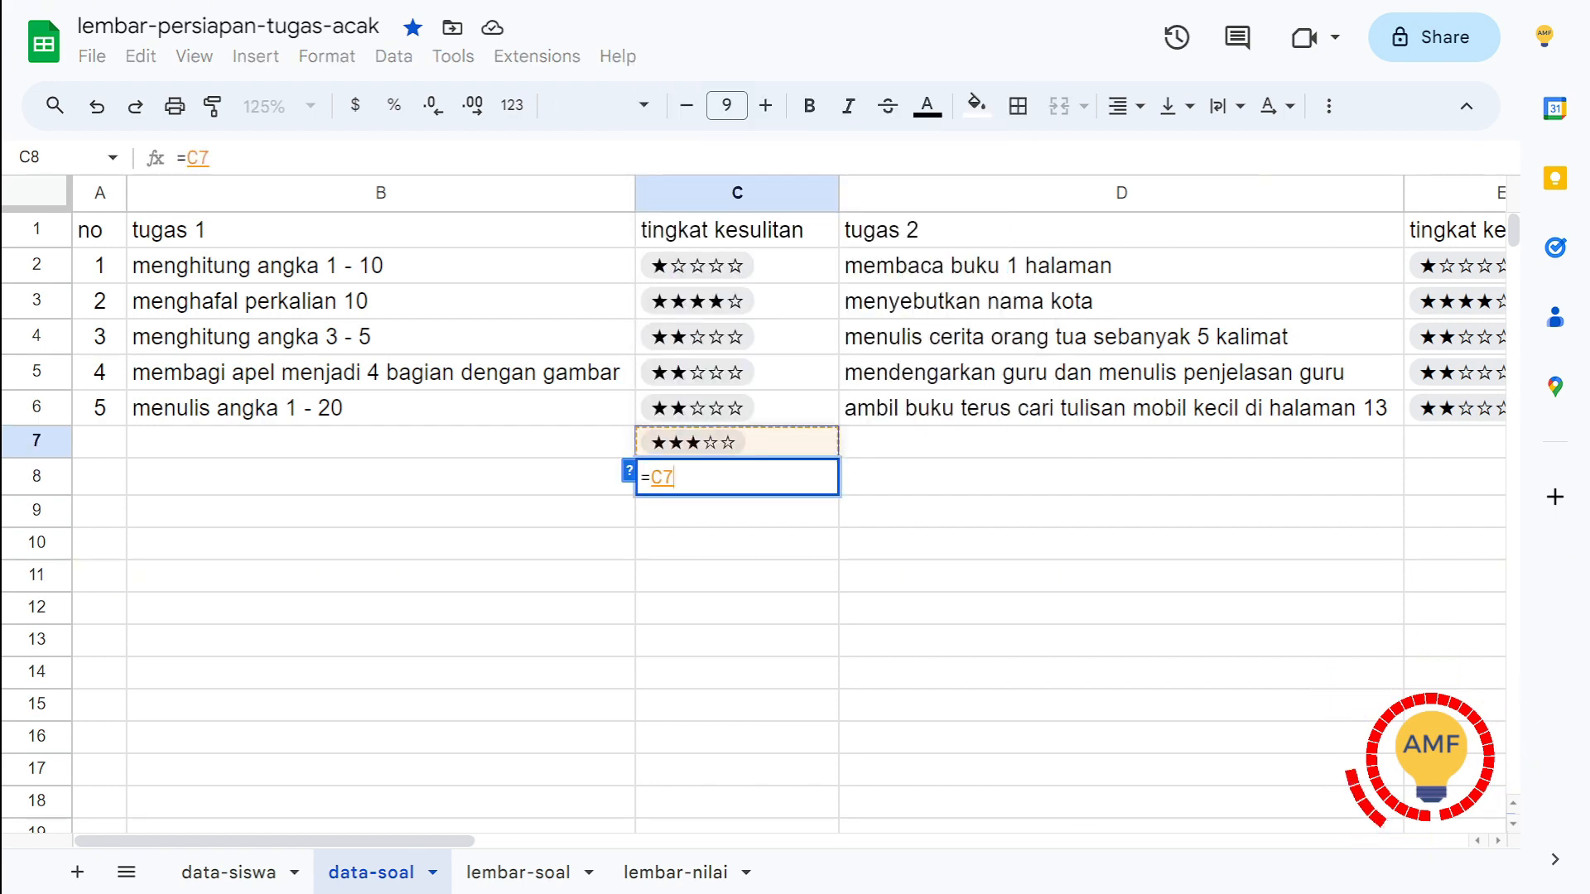
key("Return")
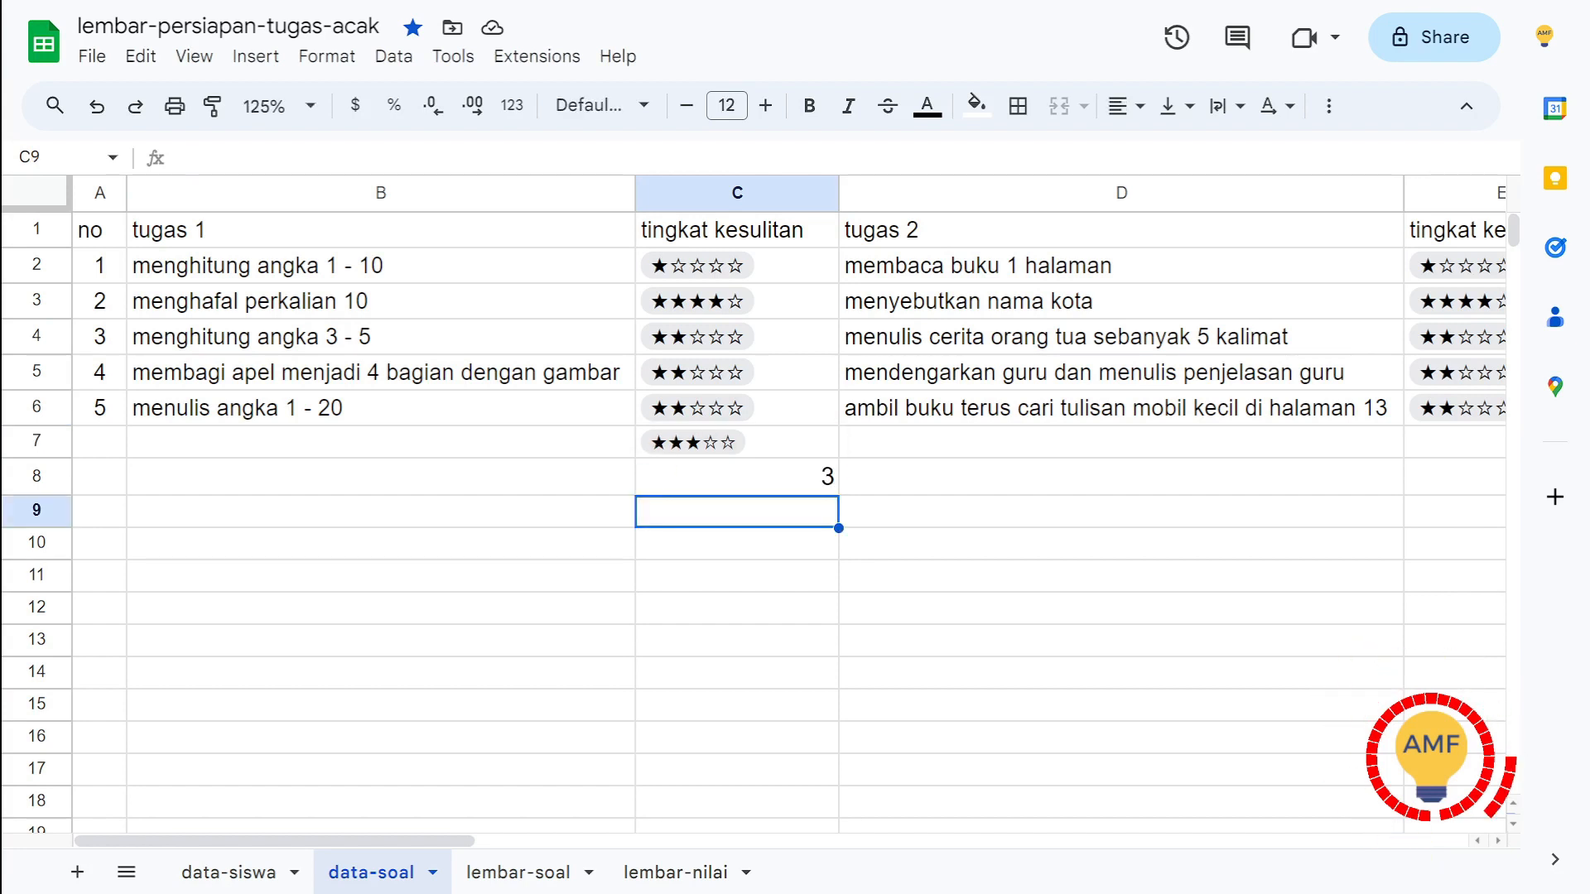
key("Up")
key("Return")
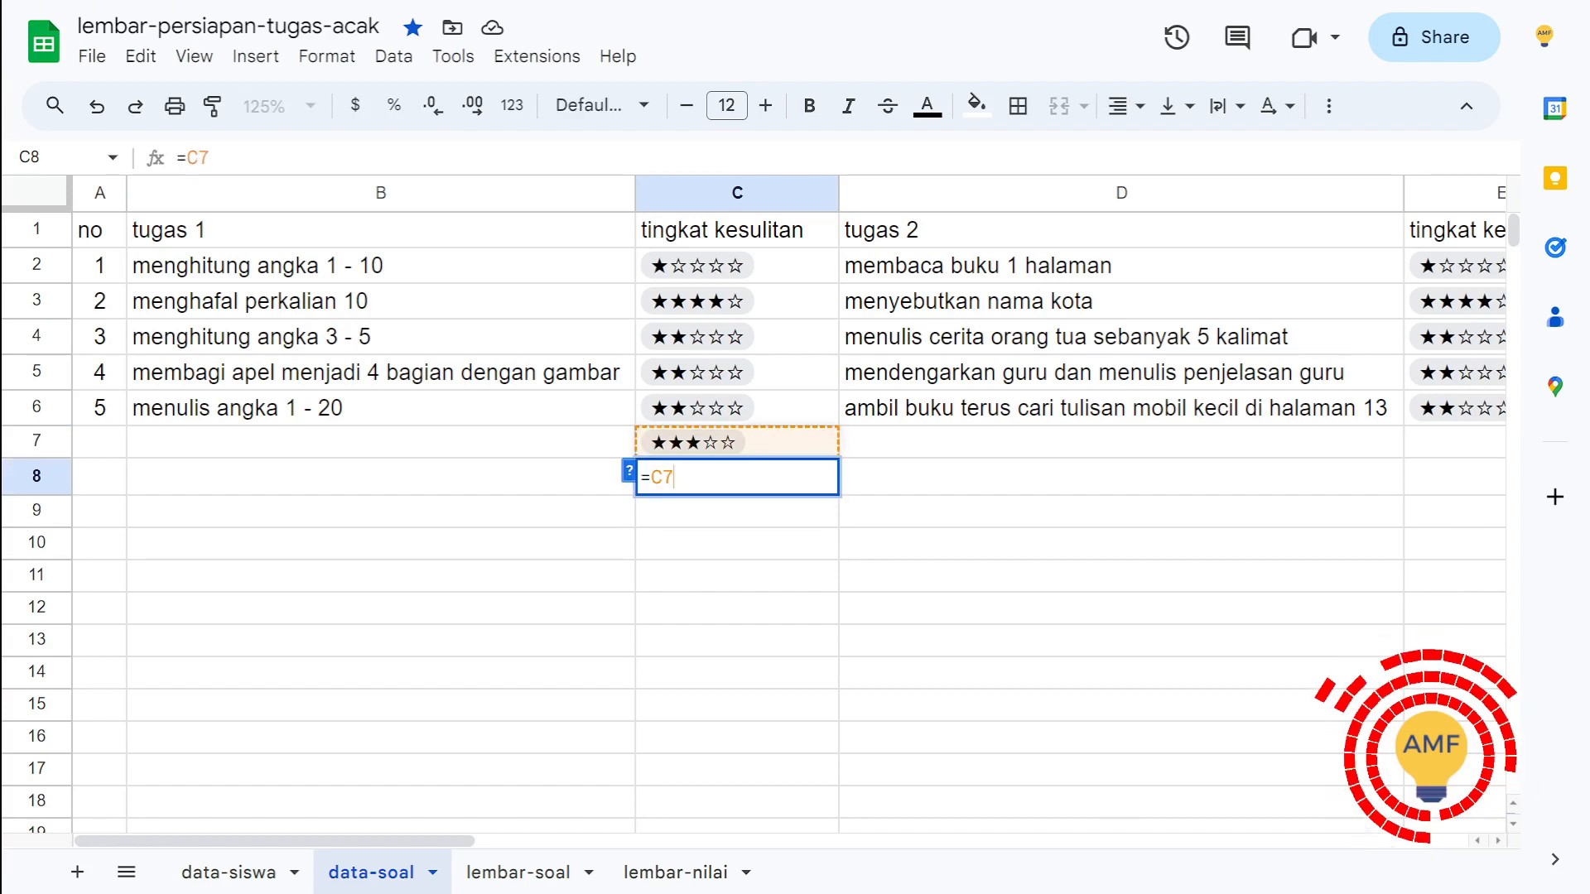
key("Return")
Step: Enter 1 in cell B8 and extend the formula in C8 to multiply the C7 rating by B8
left_click(381, 477)
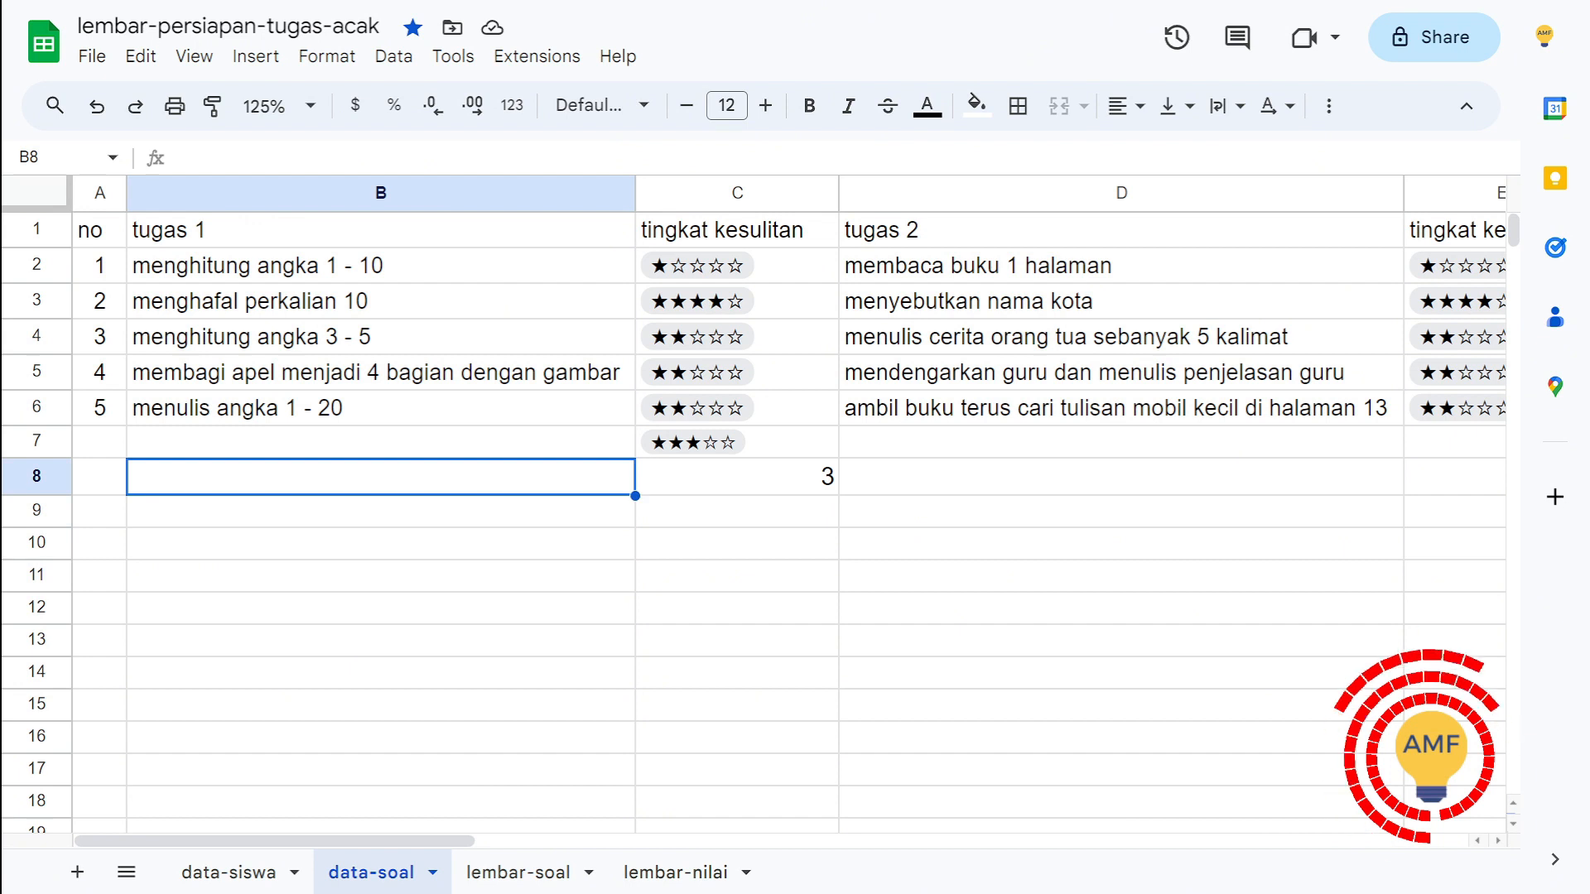
type("1")
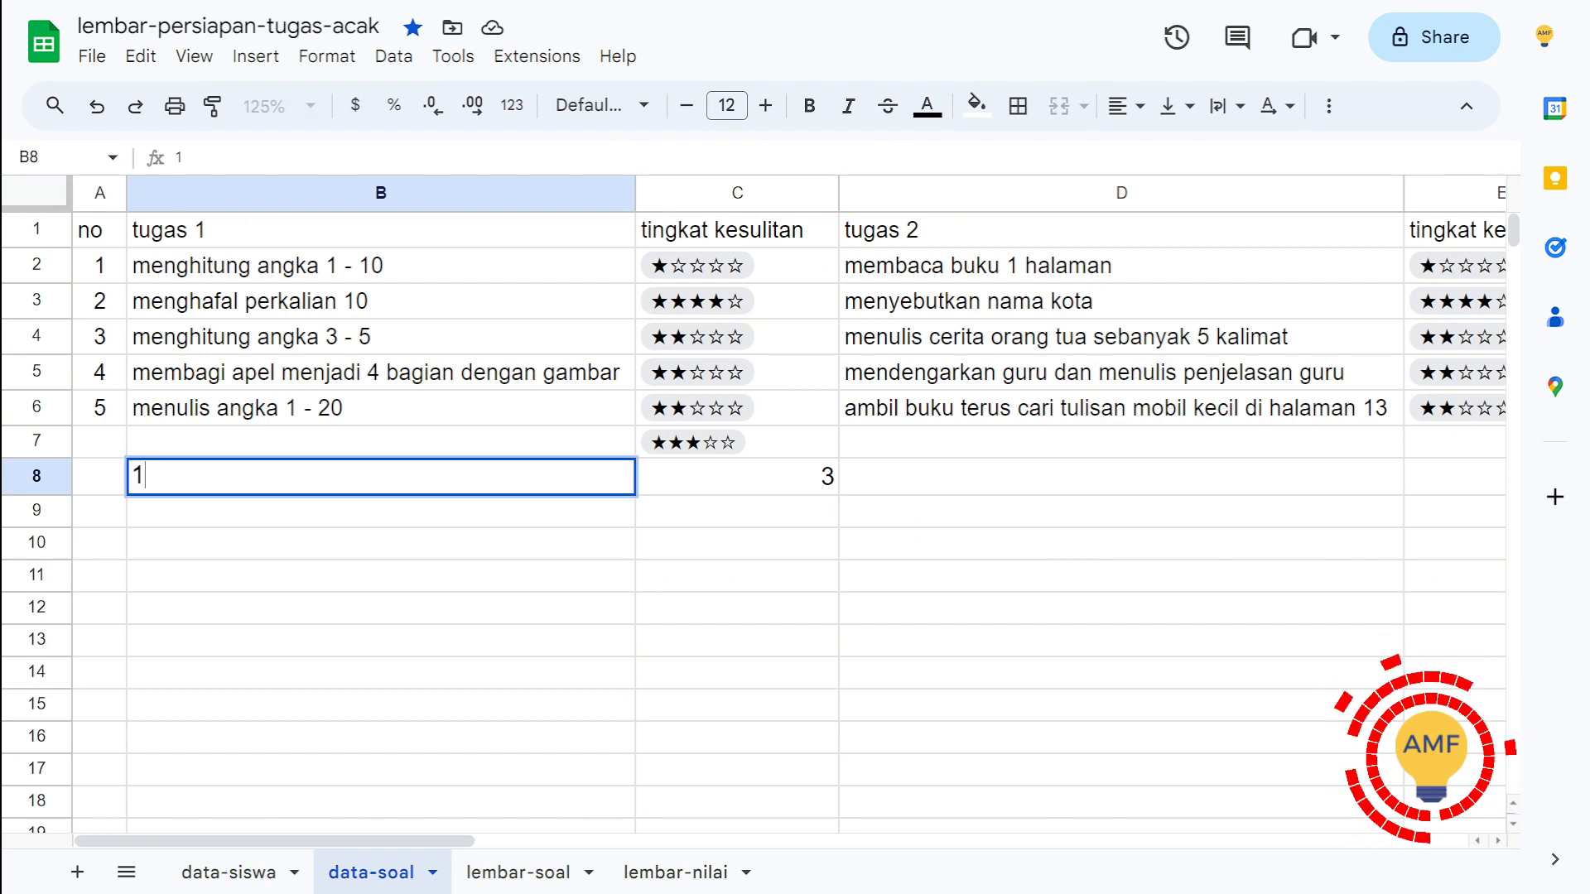
key("Return")
left_click(737, 477)
key("Return")
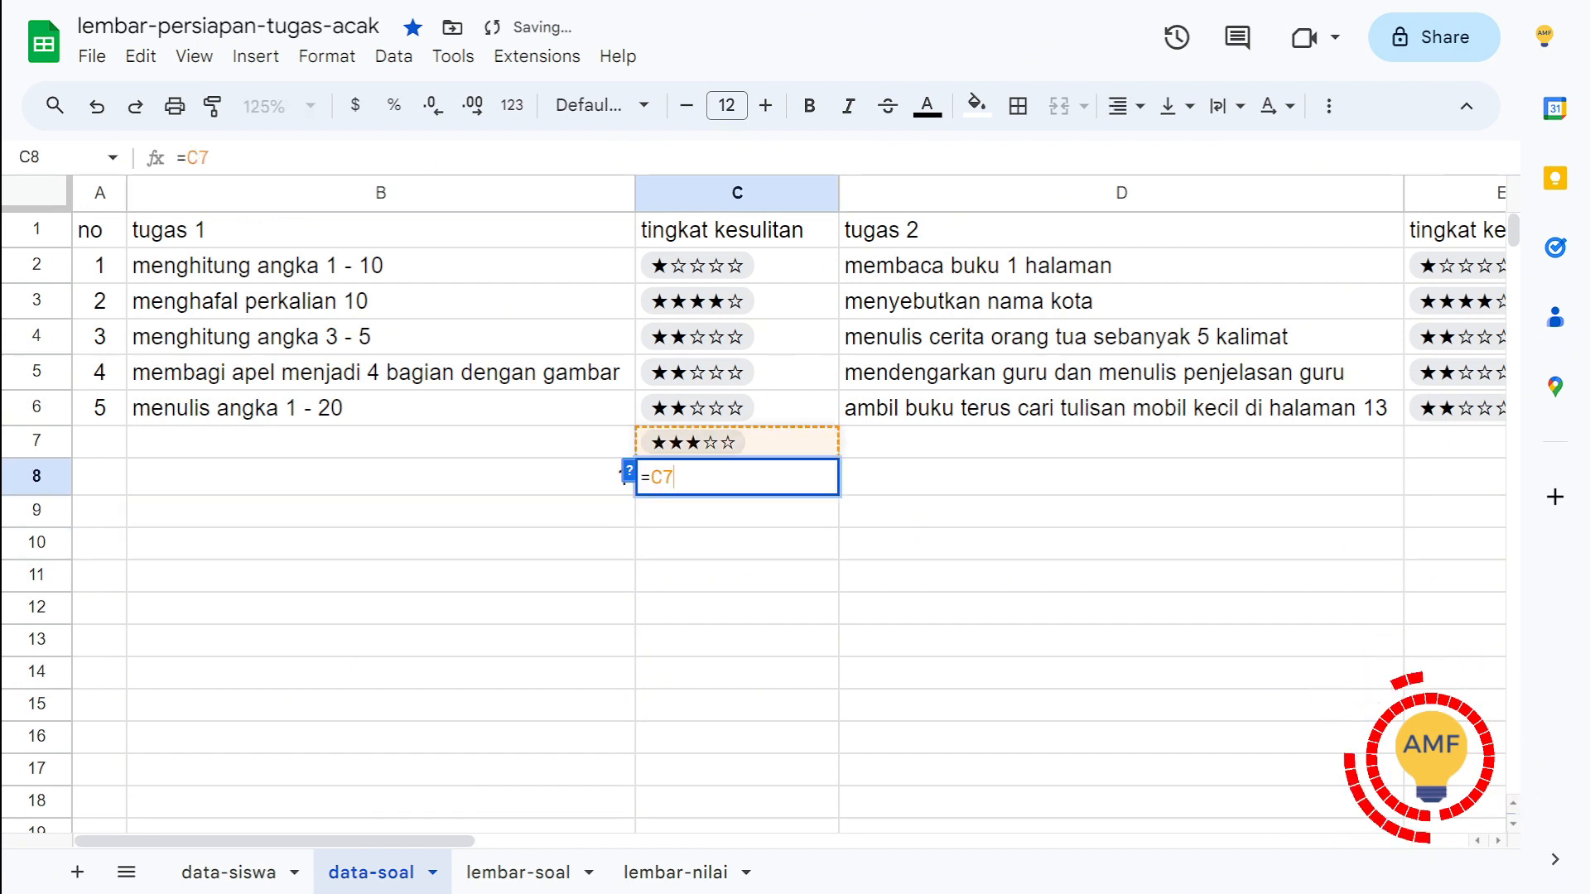
type("*")
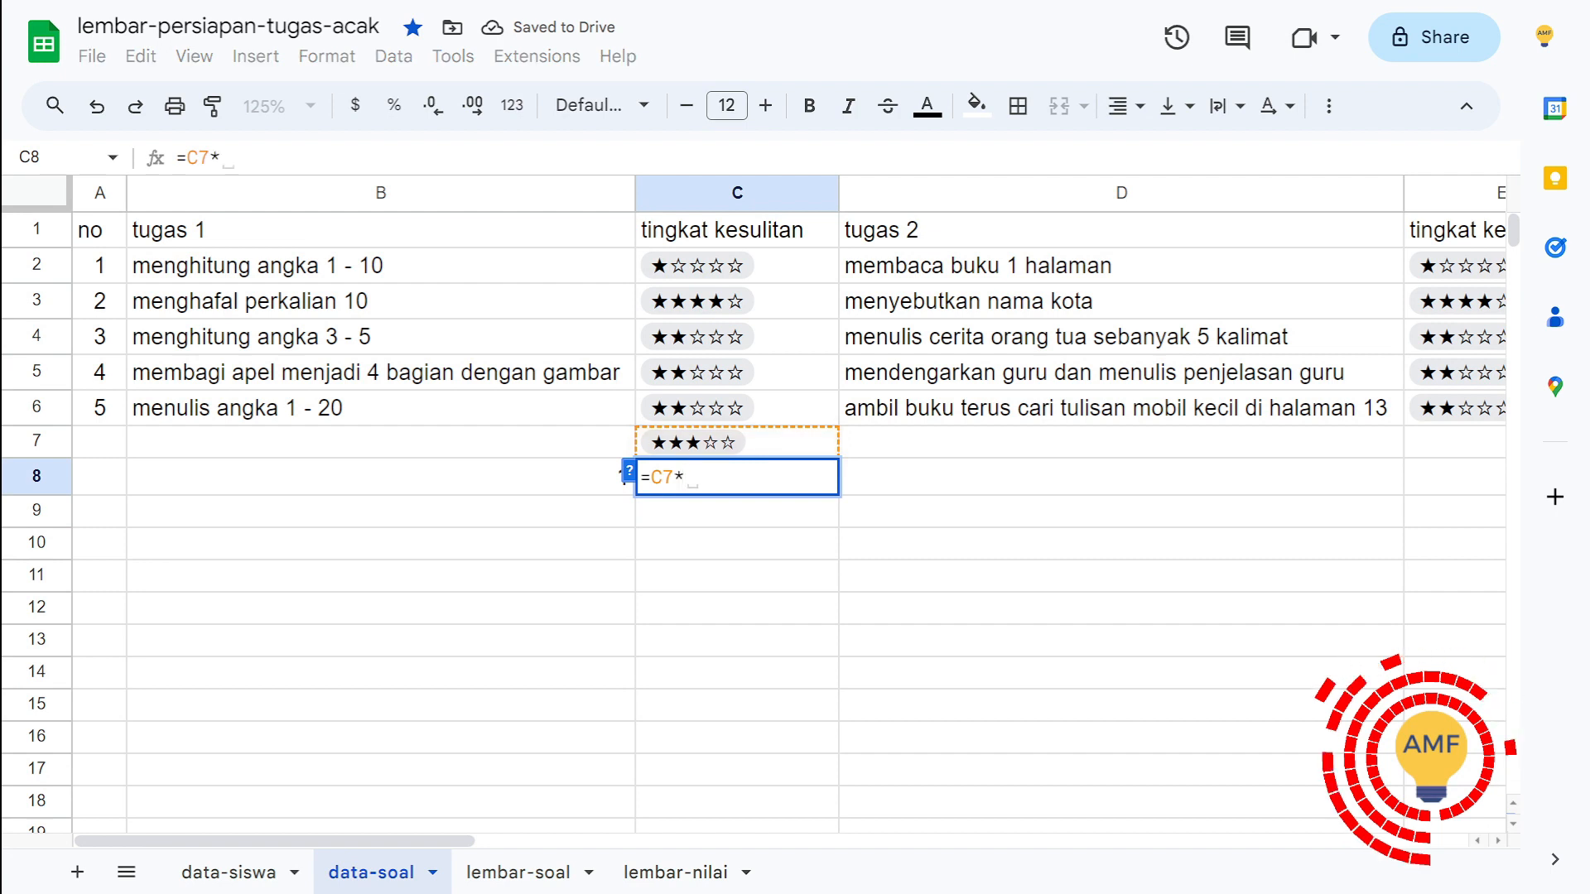
left_click(624, 474)
key("Return")
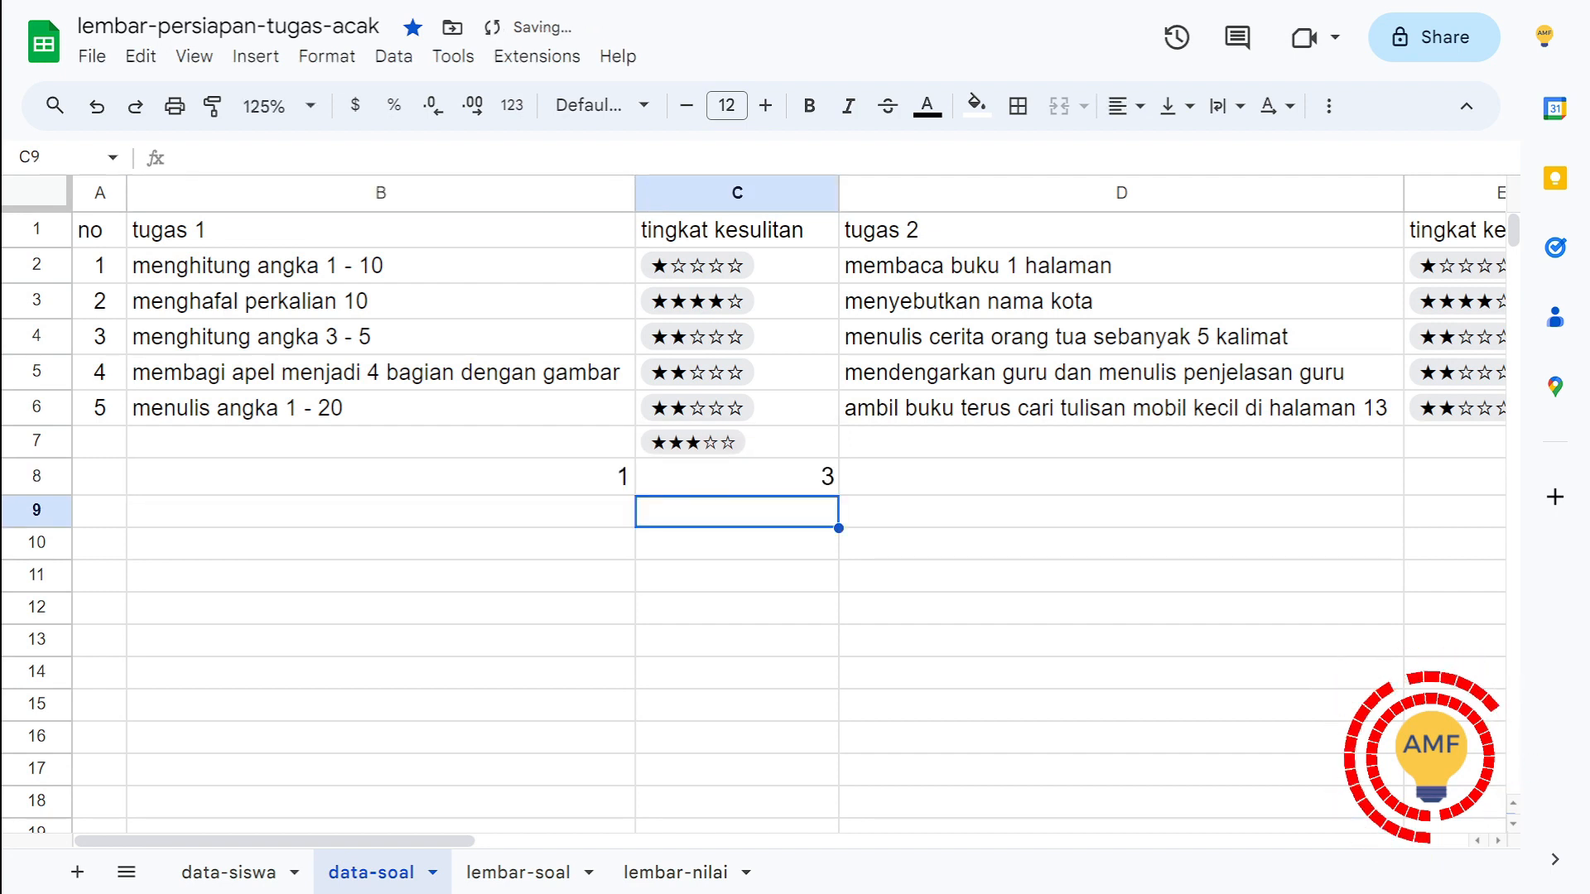
Step: Change the multiplier in cell B8 to 2
key("Up")
key("Left")
type("2")
key("Return")
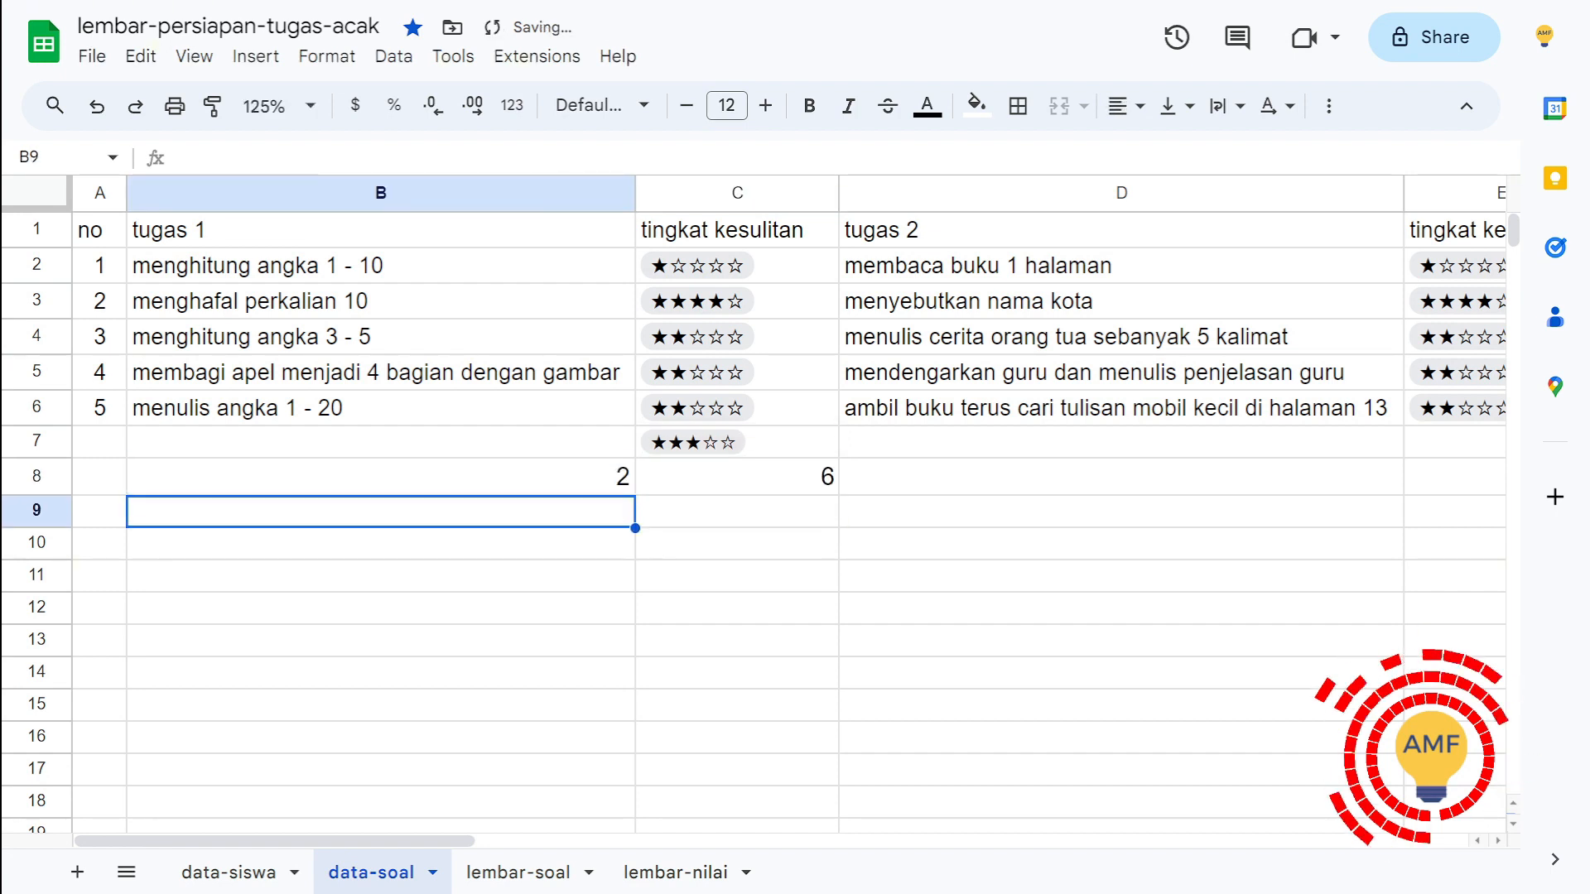
Step: Clear the test multiplier and formula from cells B8:C8 and select cell B2
key("Up")
key("shift+Right")
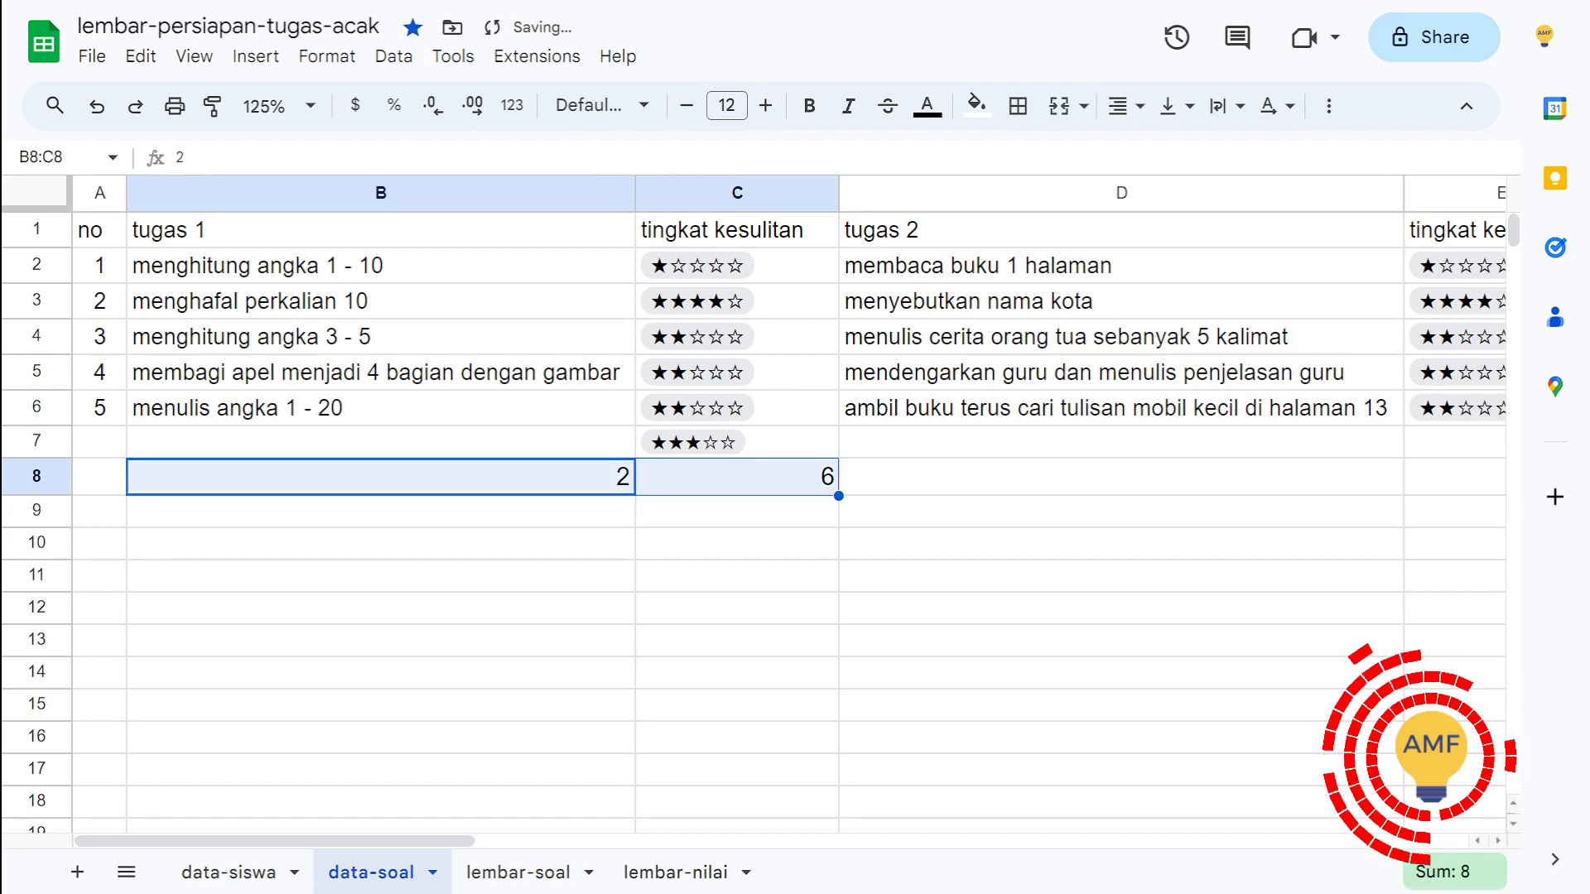
key("Delete")
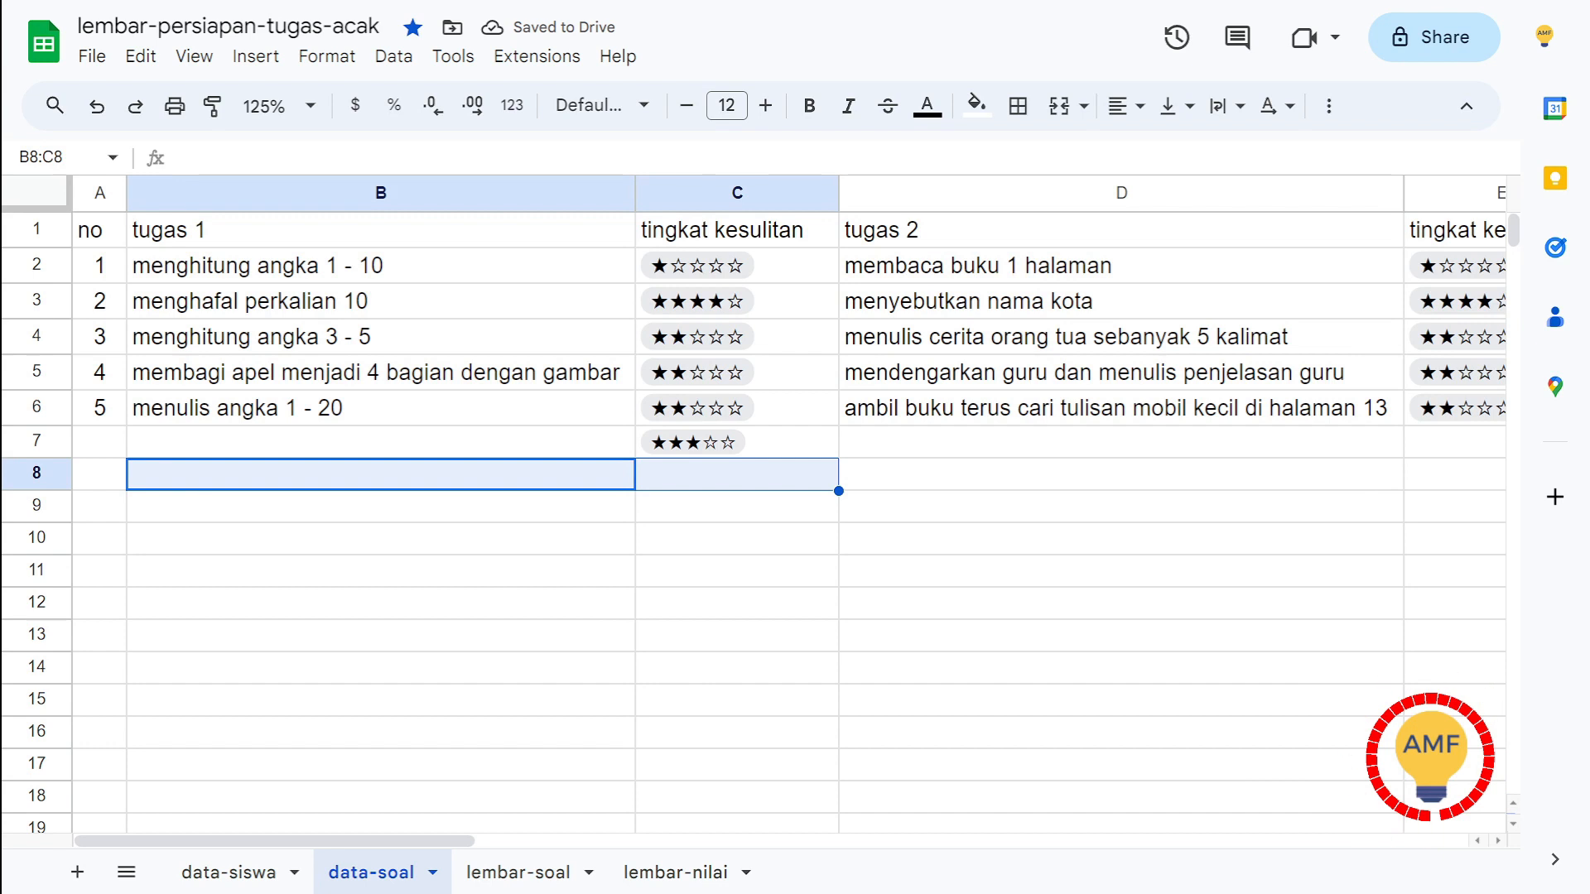
left_click(381, 266)
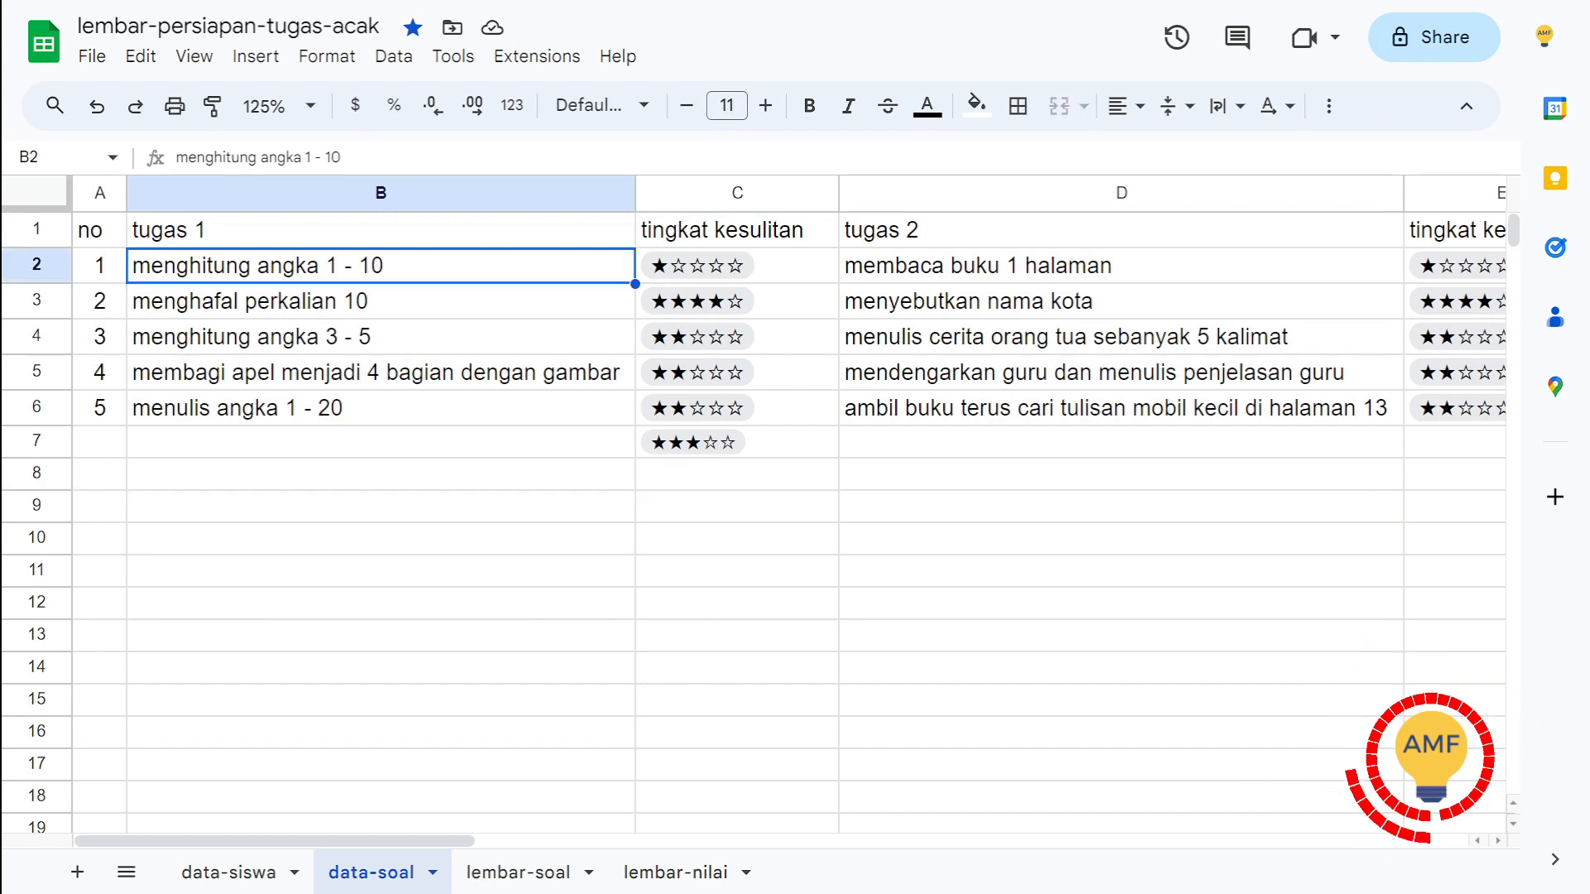
Step: Review the tugas 1 entries and the row 1 column headings of the data-soal task bank
double_click(381, 265)
left_click(380, 337)
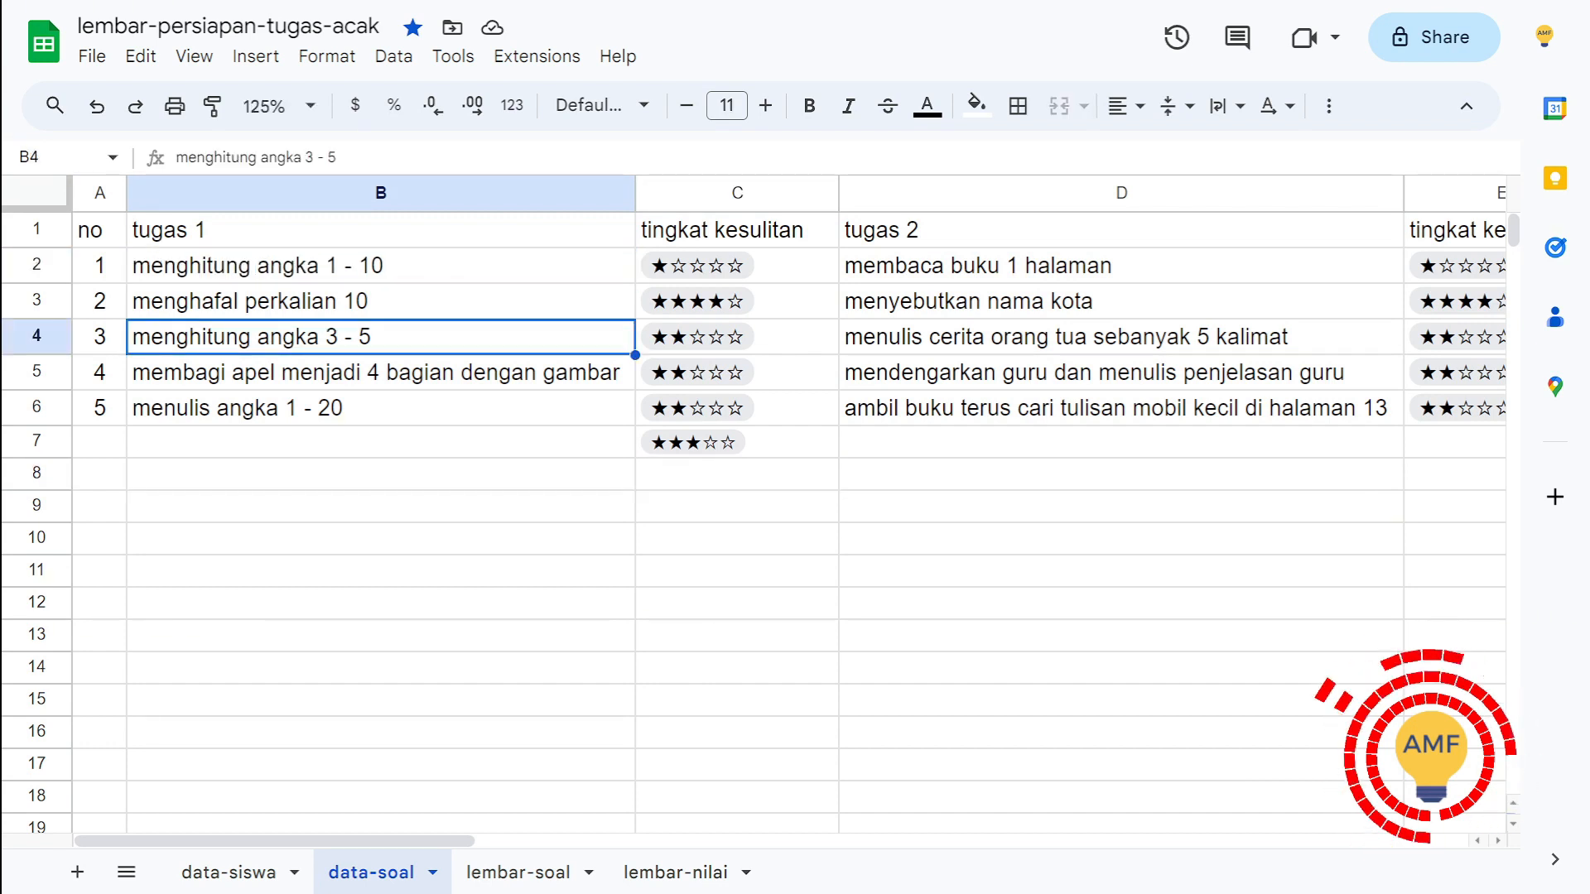
left_click(100, 266)
left_click(1121, 266)
key("Left")
key("Up")
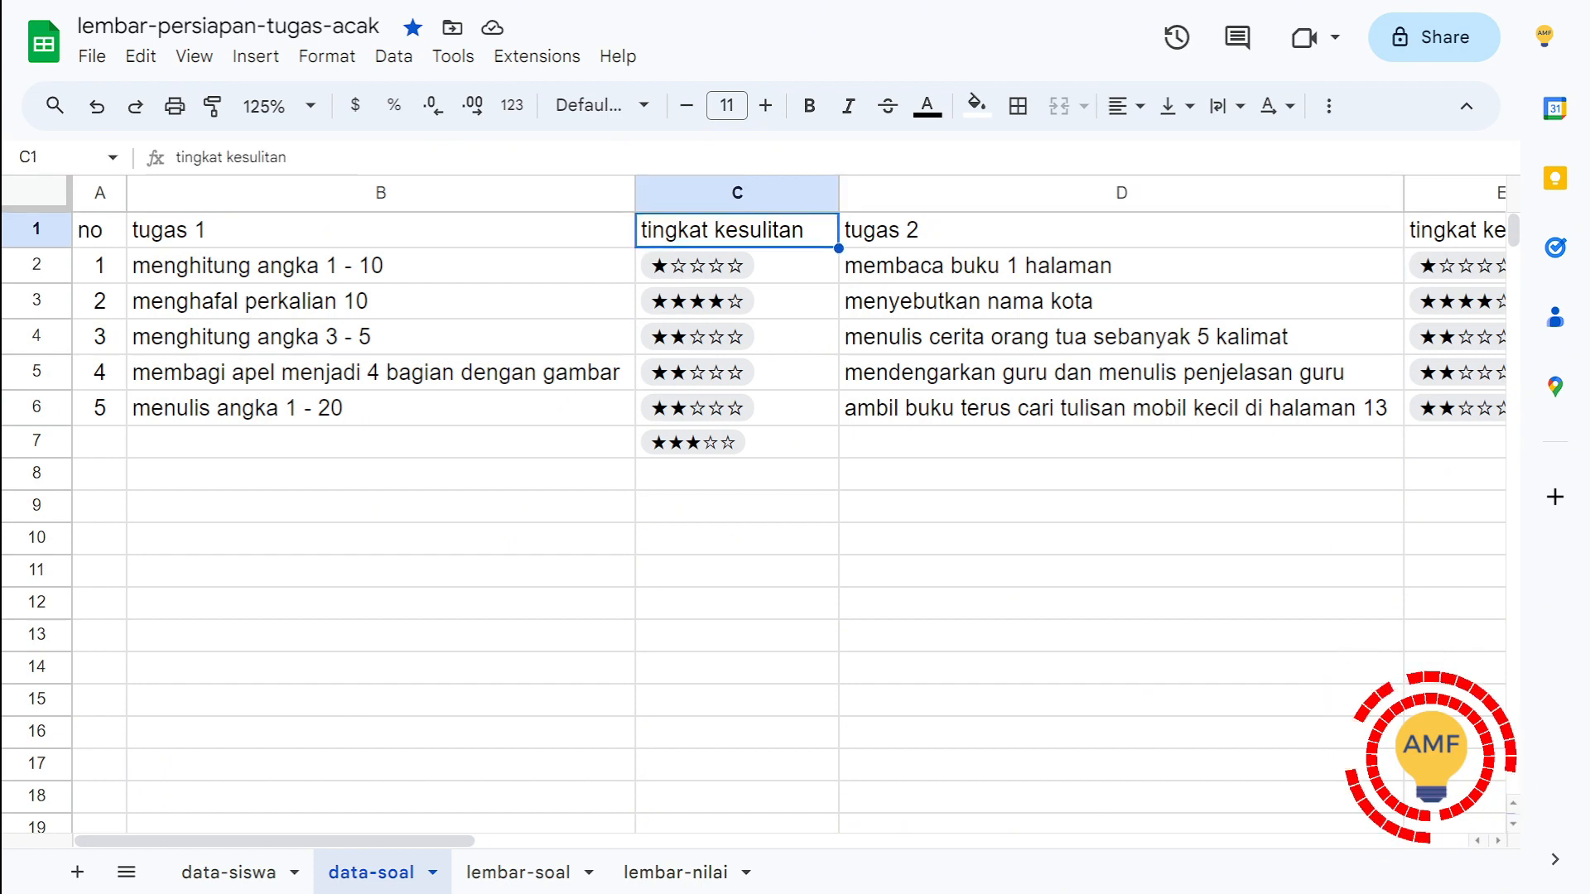
key("Left")
key("Right")
key("Right")
key("Right")
Step: Examine the tugas 2 difficulty ratings in E2:E6 alongside the tasks they belong to
key("Down")
key("Down")
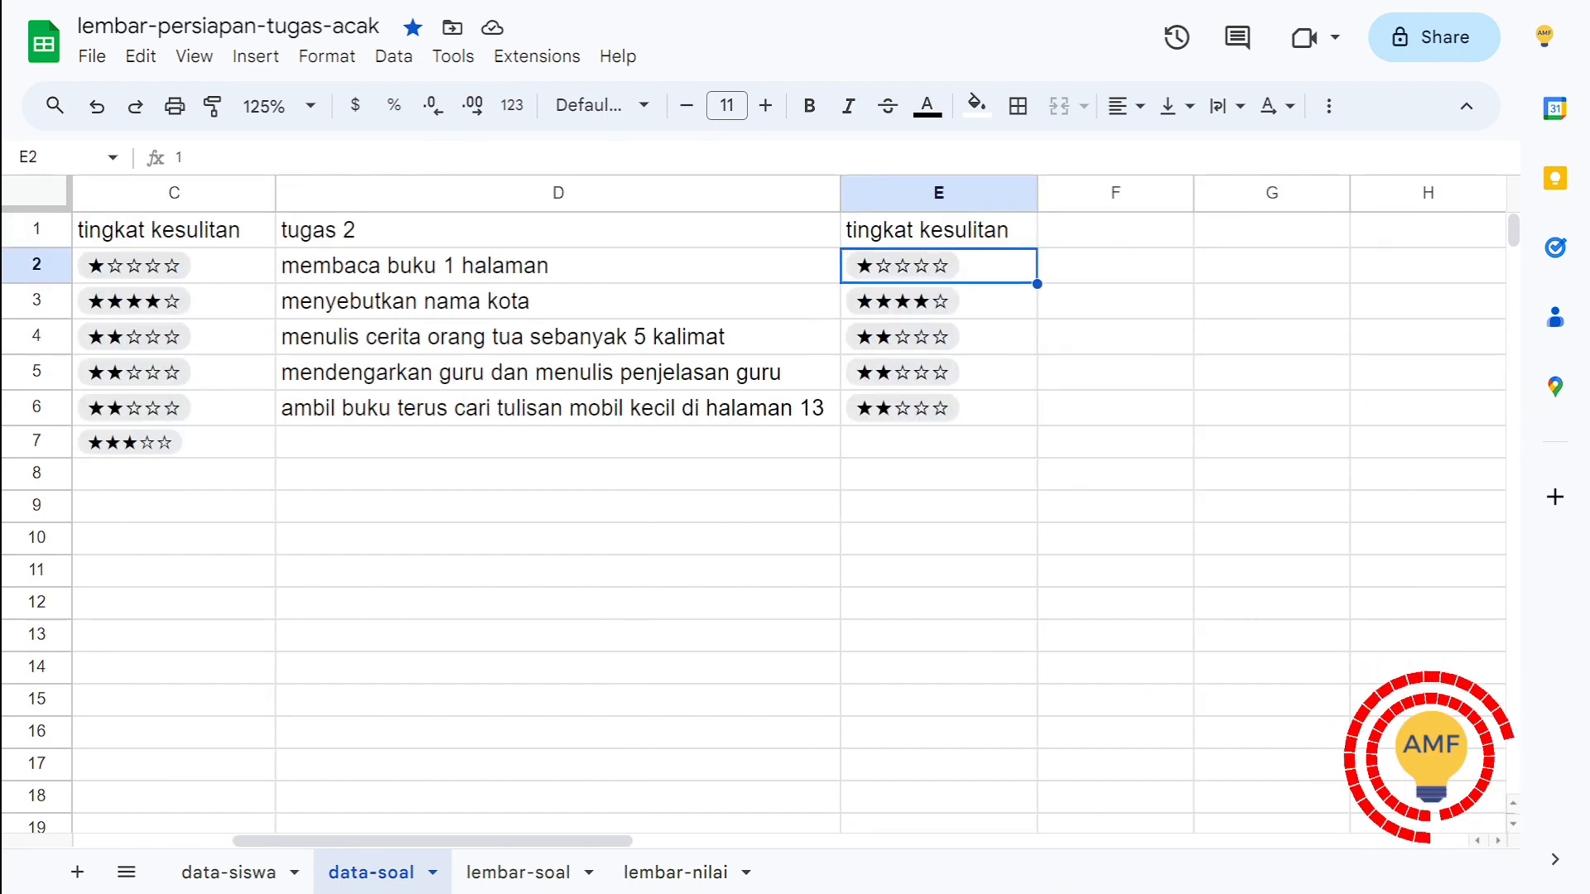
key("Down")
key("Down")
key("Down")
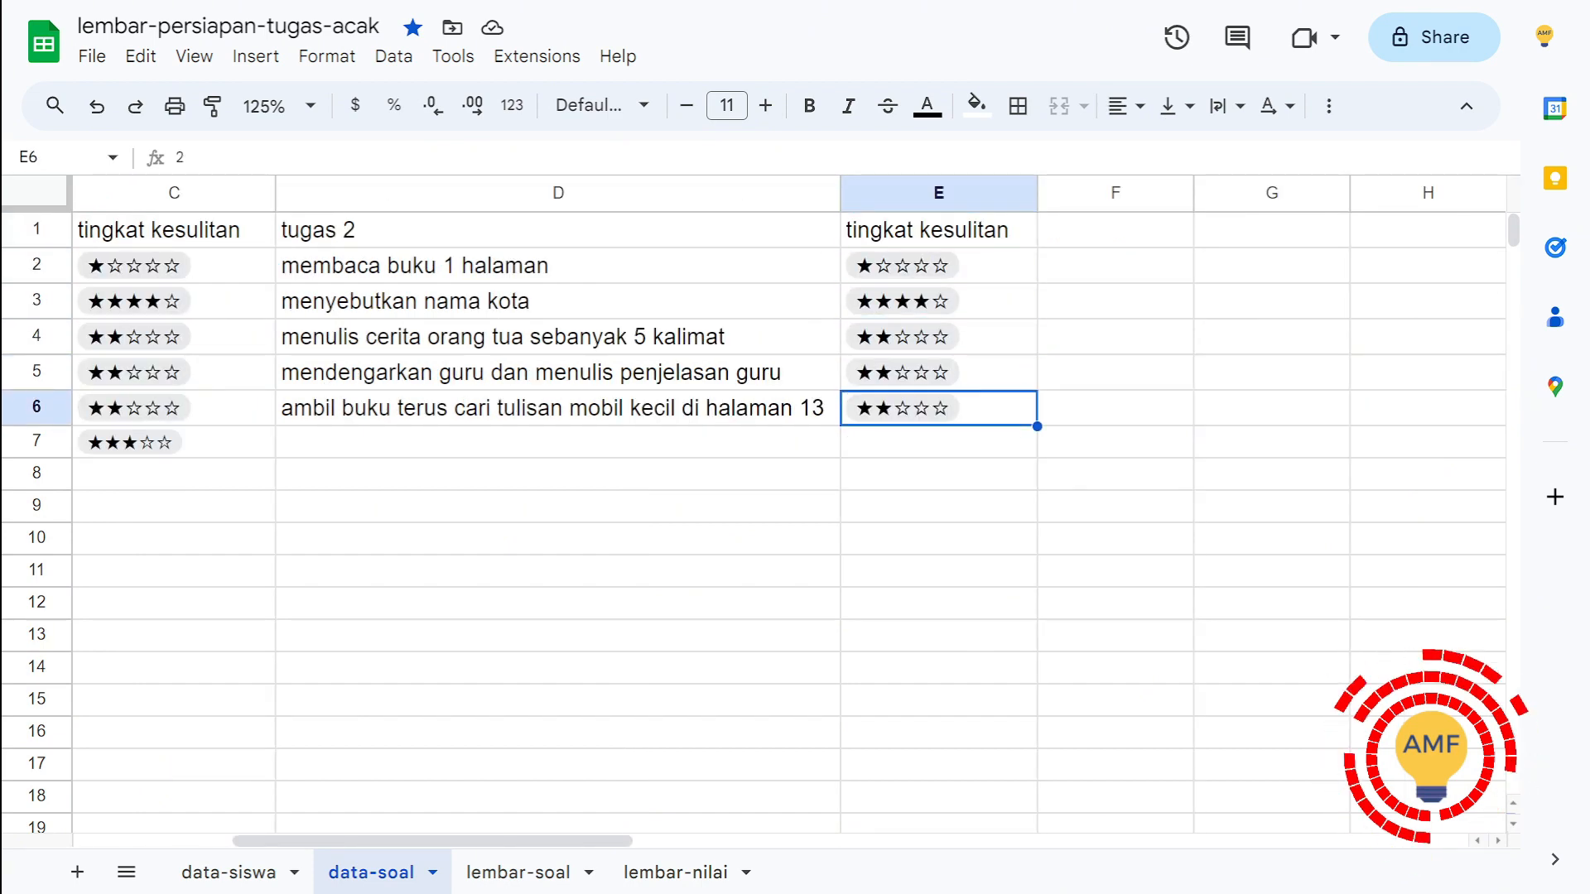
key("Up")
key("Up")
key("Up")
key("Up")
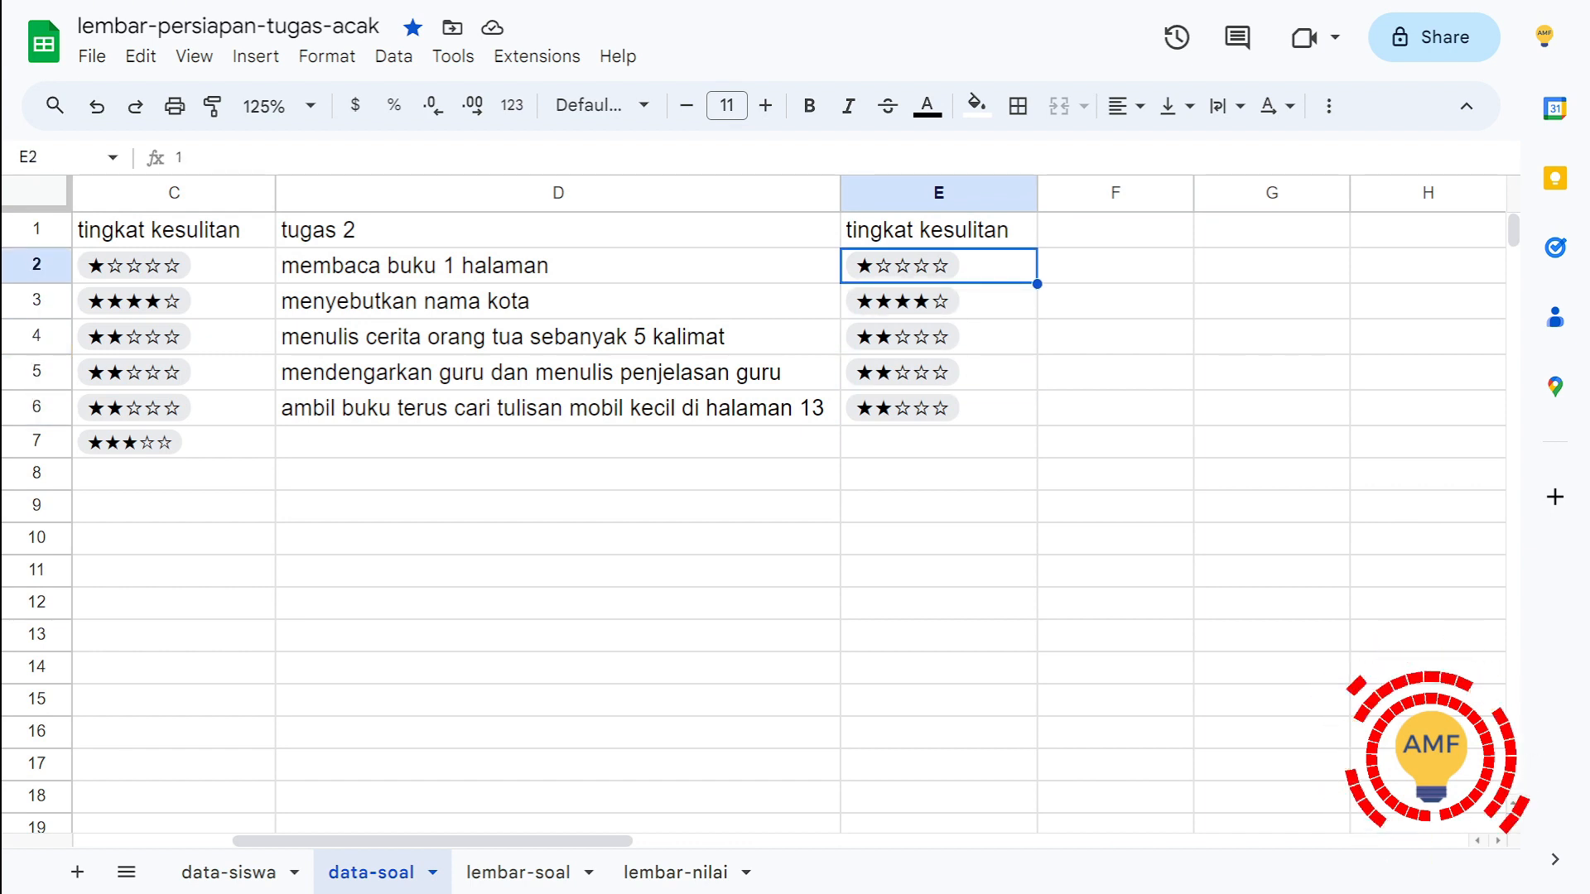
key("Down")
key("Down")
key("Down")
key("Down")
key("Left")
key("Left")
key("Left")
key("Left")
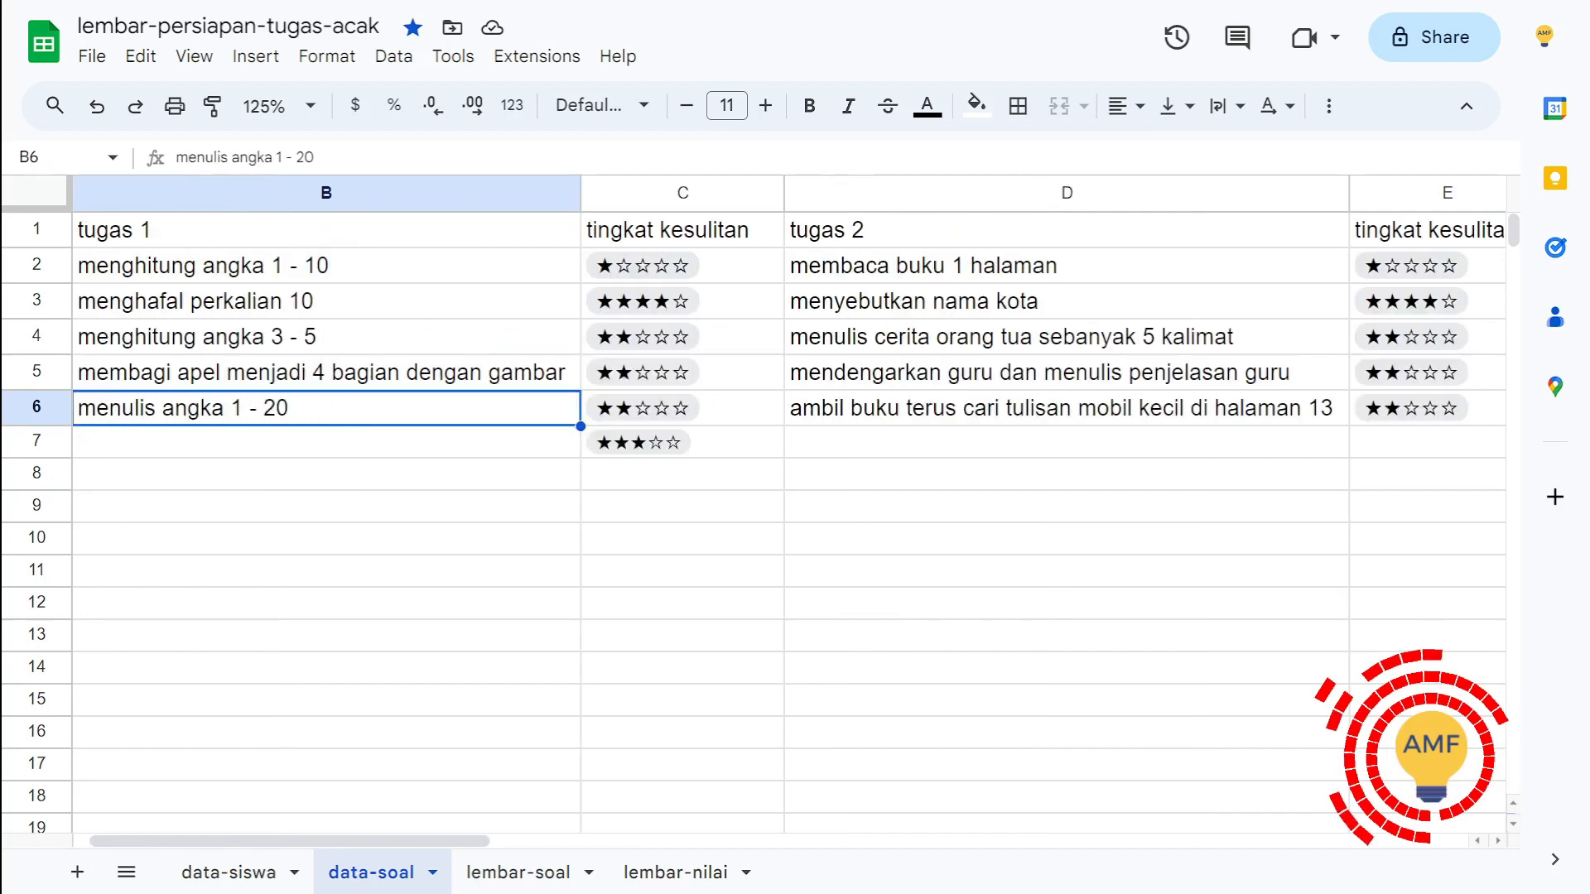
Step: Clear the leftover star rating from cell C7, including its empty stars
key("Right")
key("Down")
key("Right")
key("Delete")
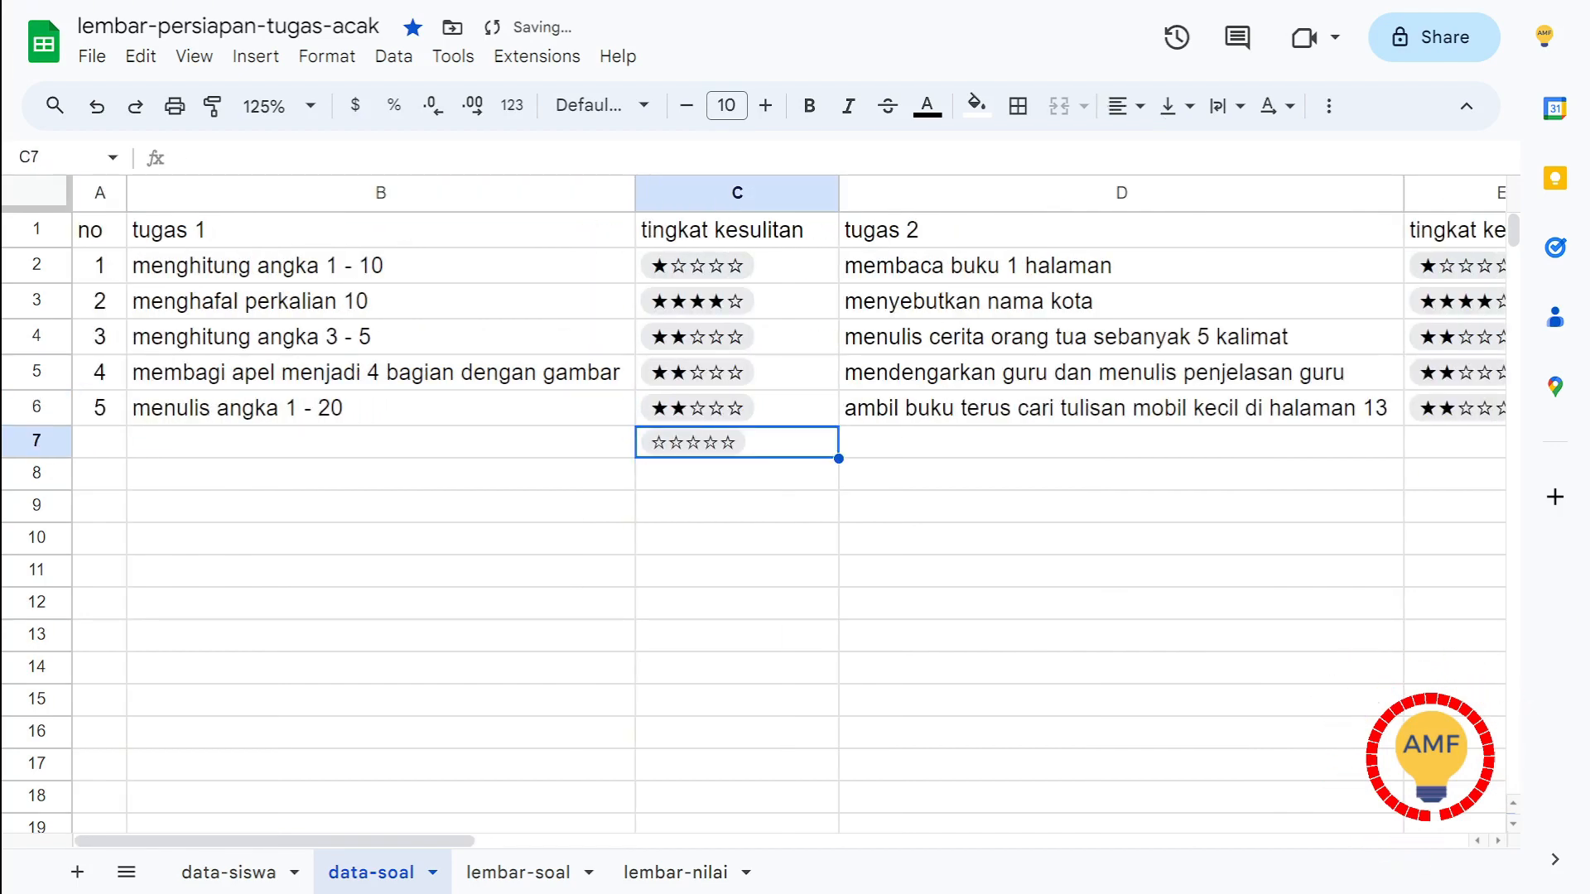
key("Delete")
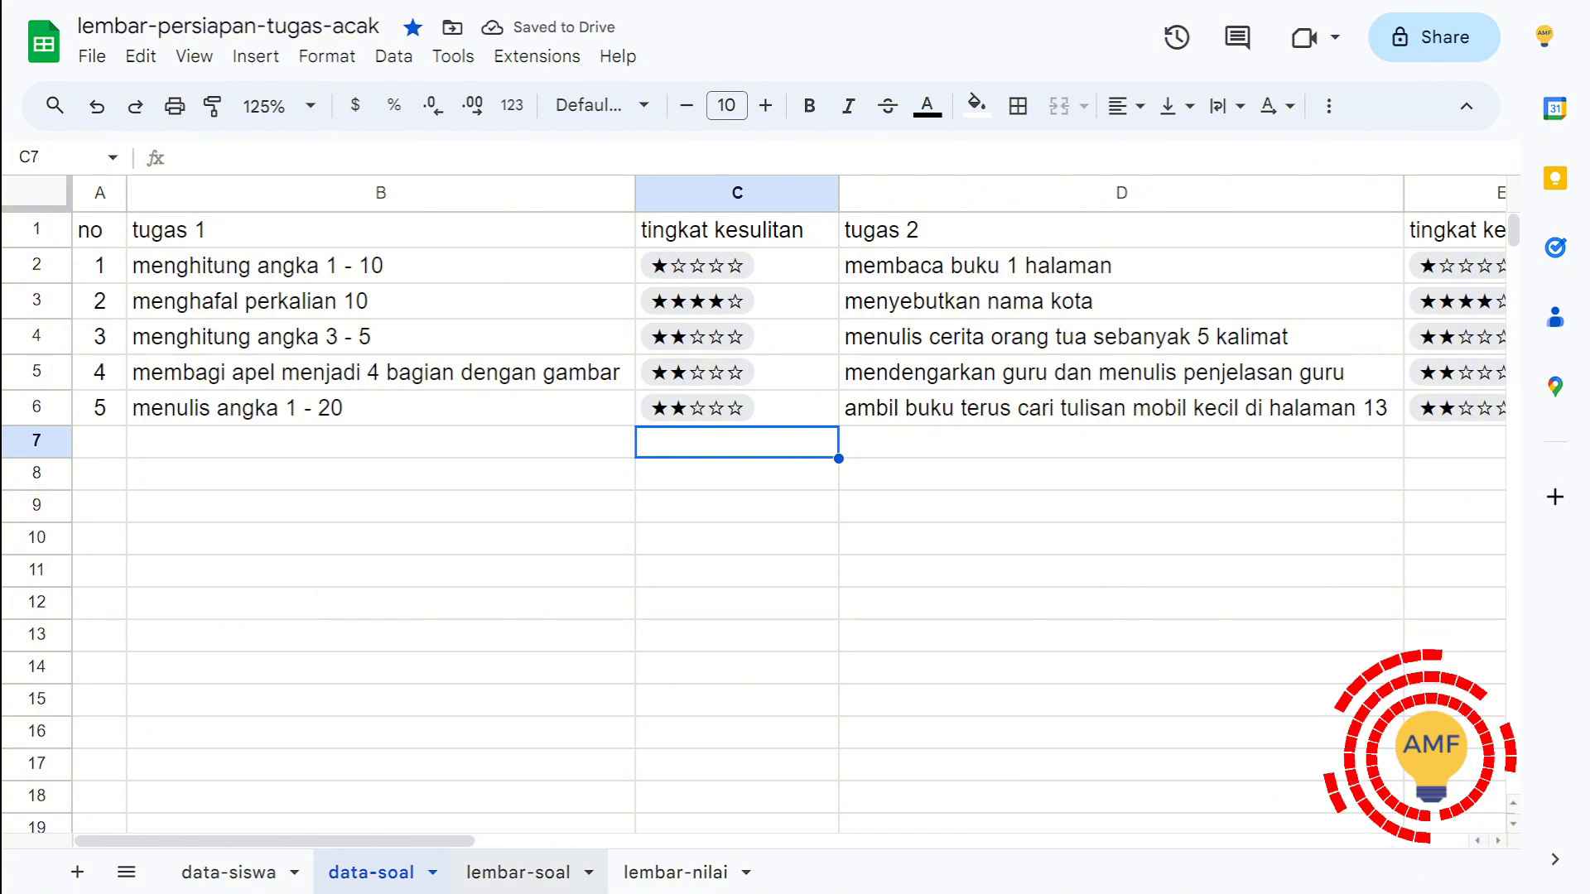
Step: Switch to the lembar-soal sheet and center the kode tugas values in C2:C8
key("ctrl+Page_Down")
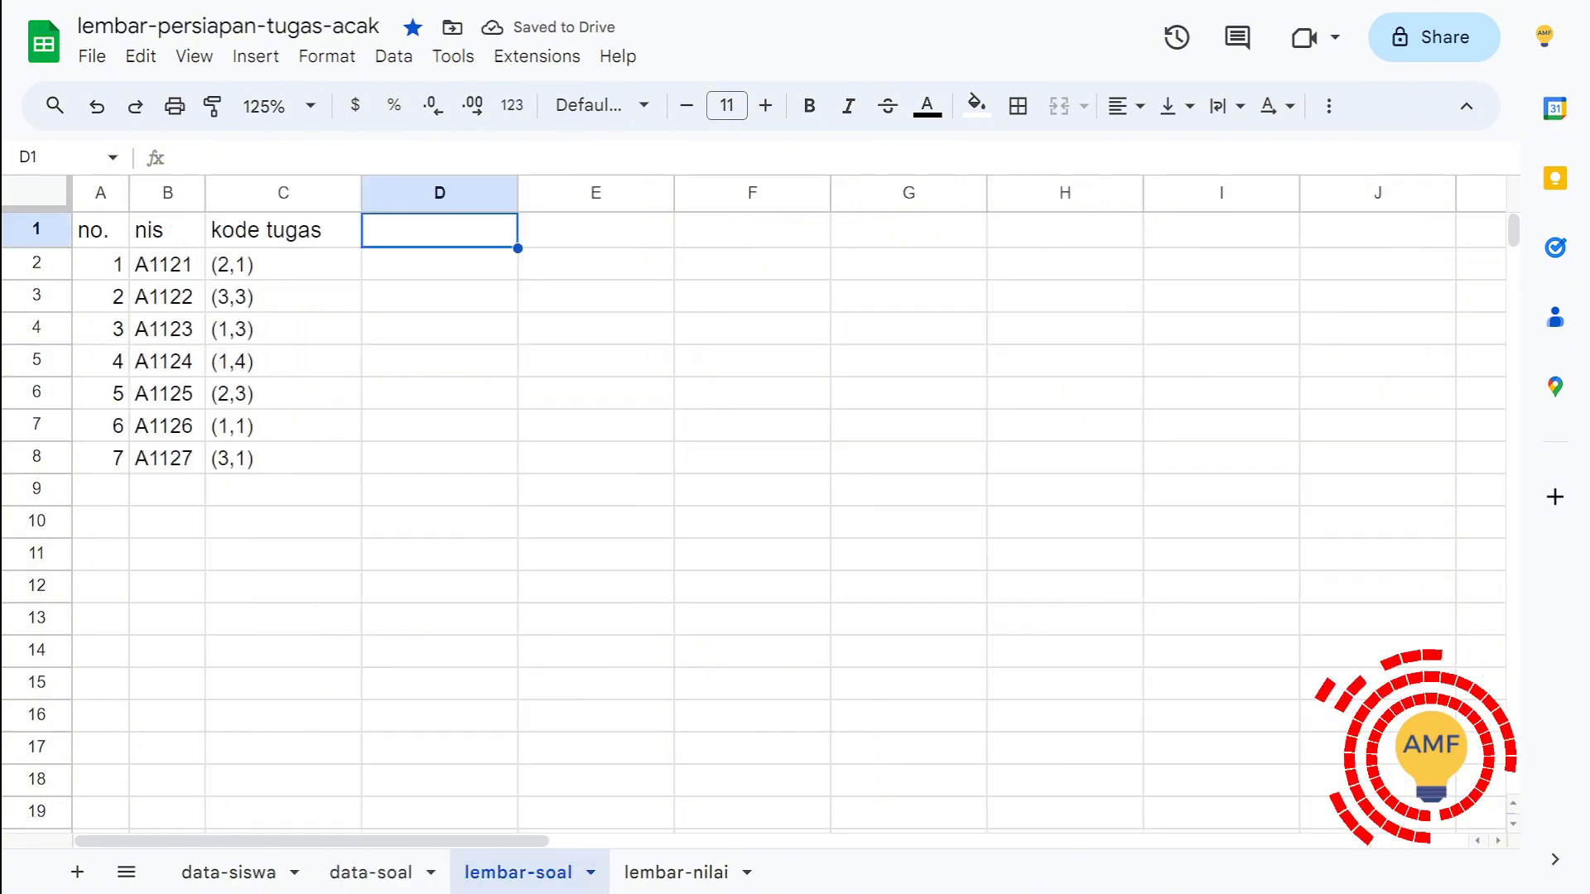
key("Left")
key("Down")
key("ctrl+shift+Down")
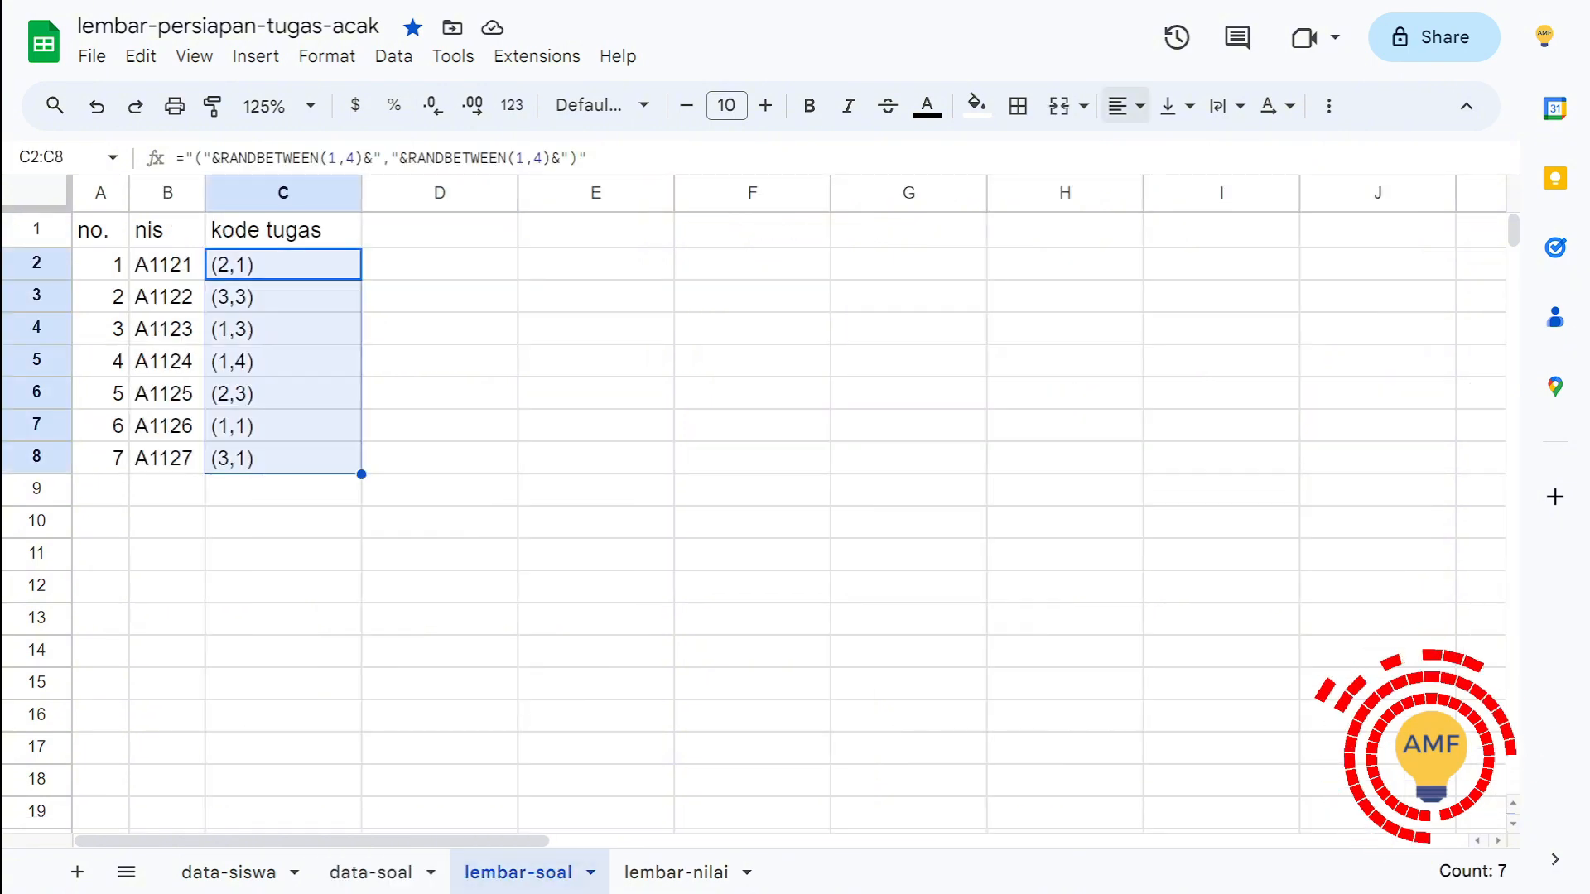
left_click(1126, 106)
left_click(1164, 154)
left_click(283, 264)
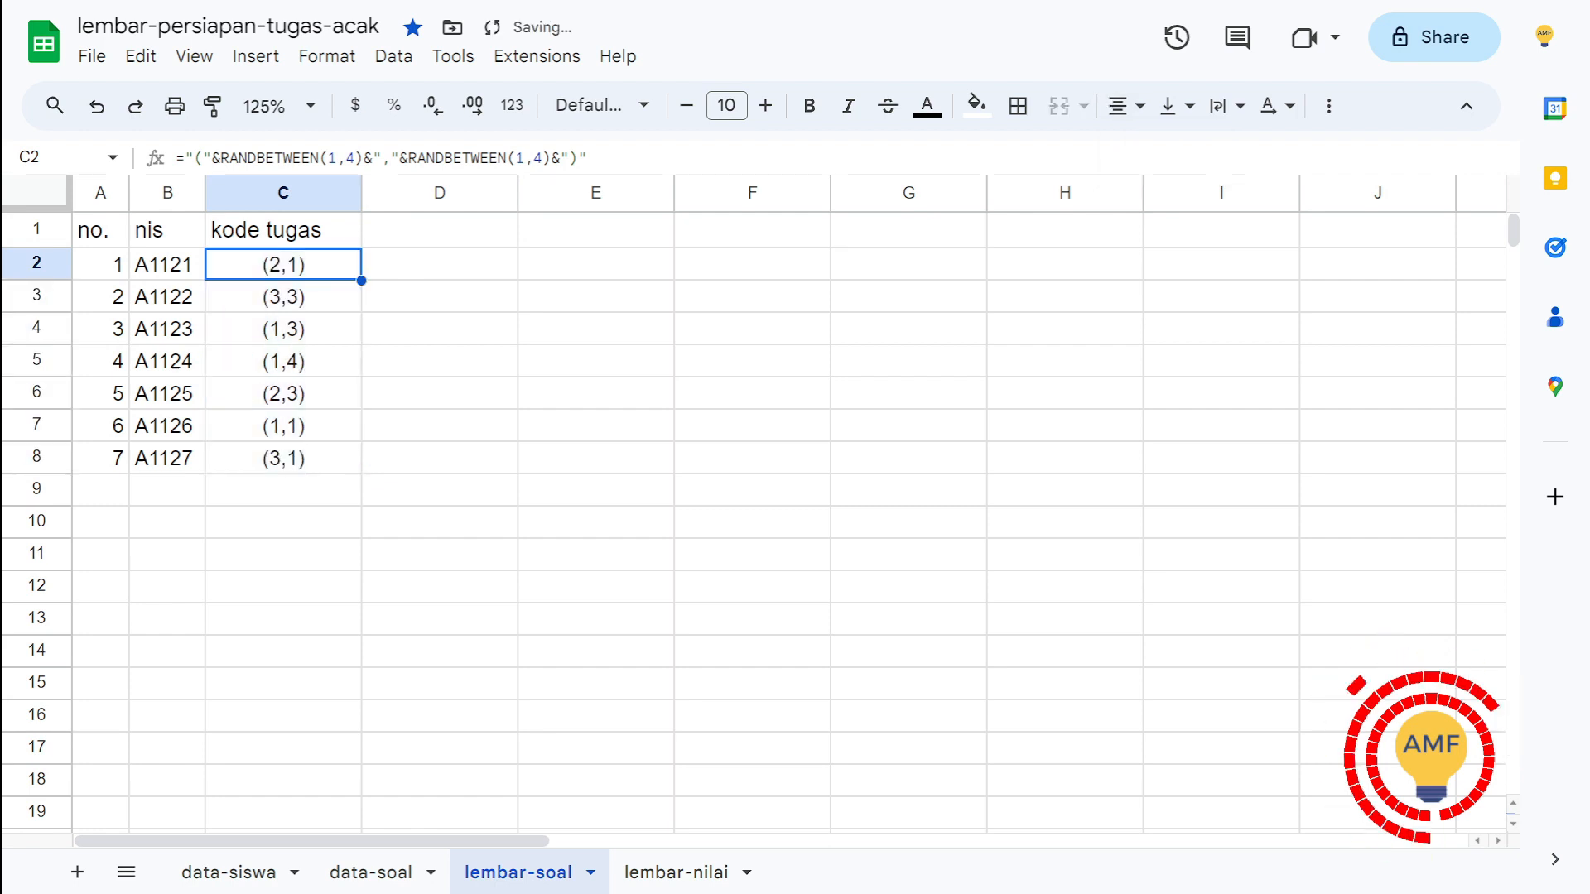
Step: Check the nis formula in B2 without changing it, and center the row numbers in A2:A8
double_click(167, 264)
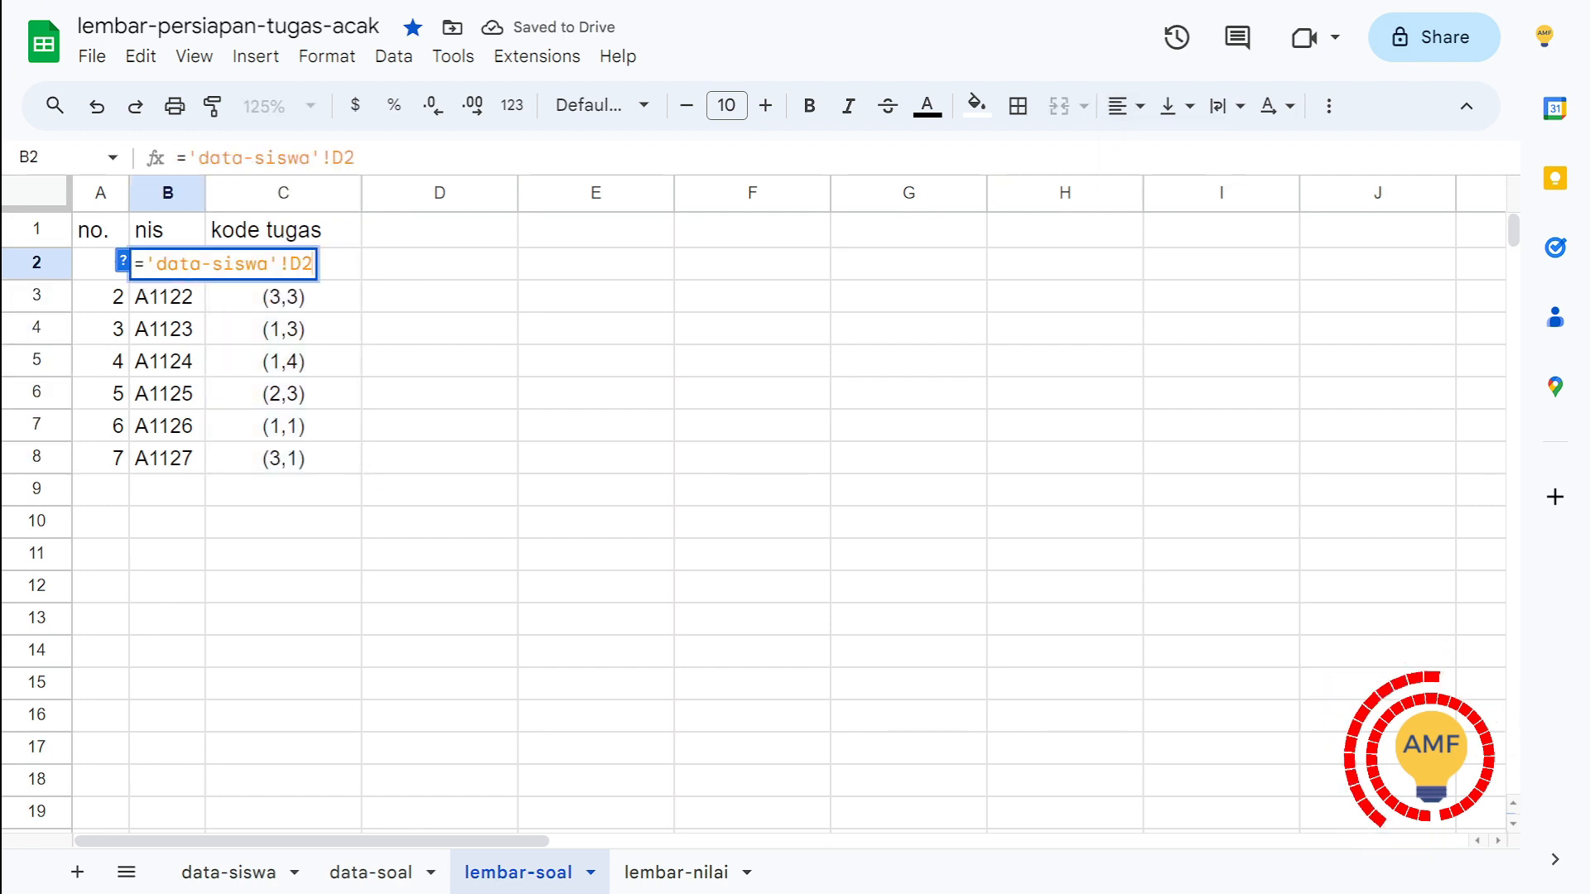
key("Escape")
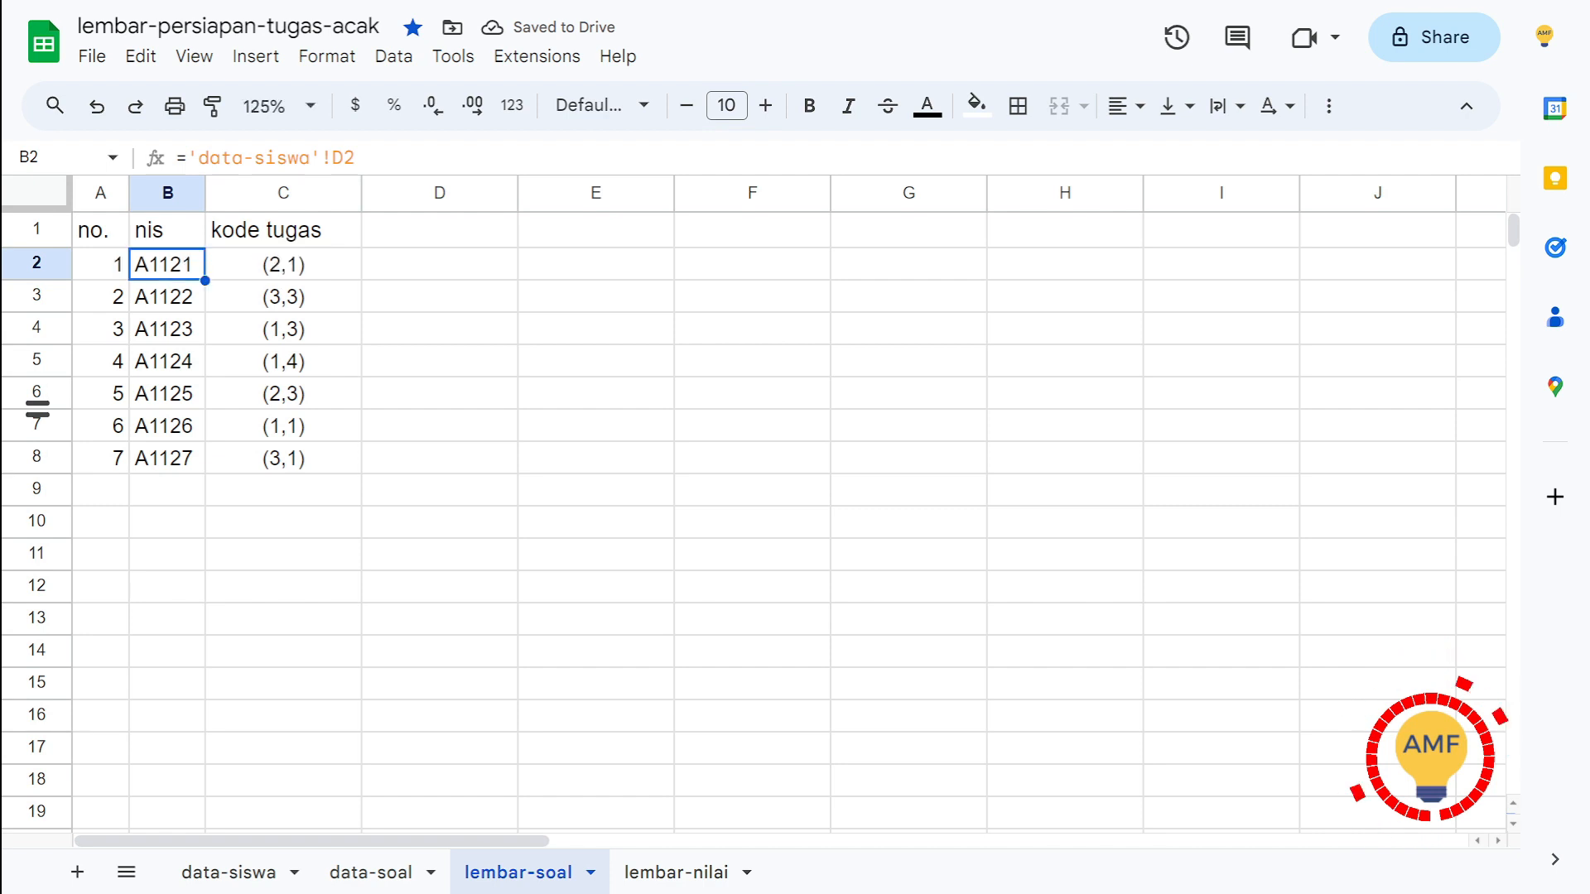
left_click(100, 264)
key("ctrl+shift+Down")
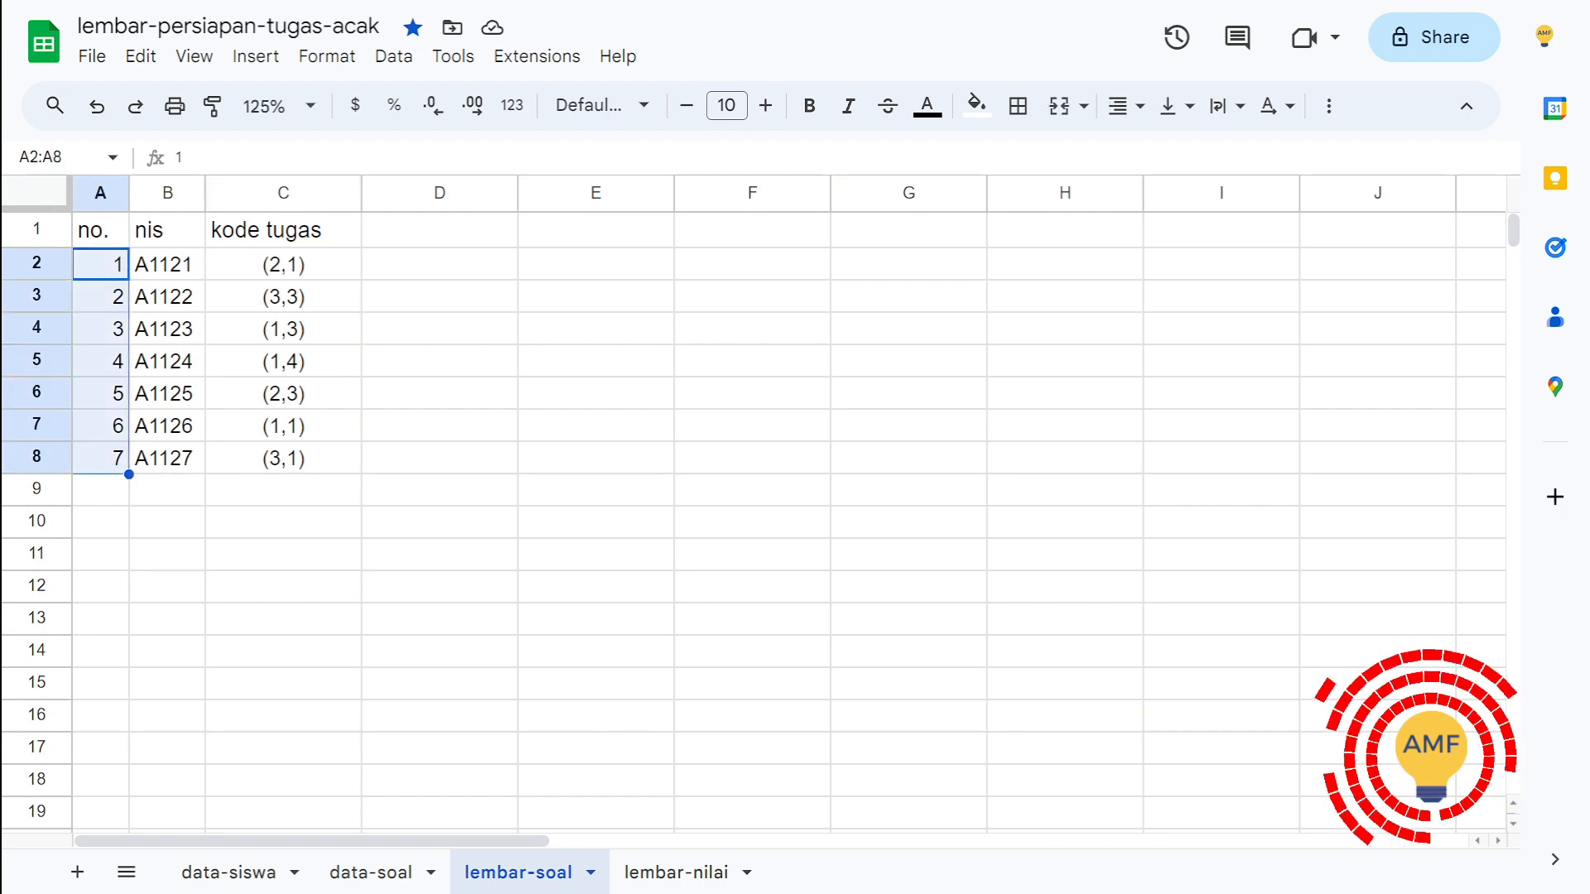
left_click(1125, 105)
left_click(1166, 153)
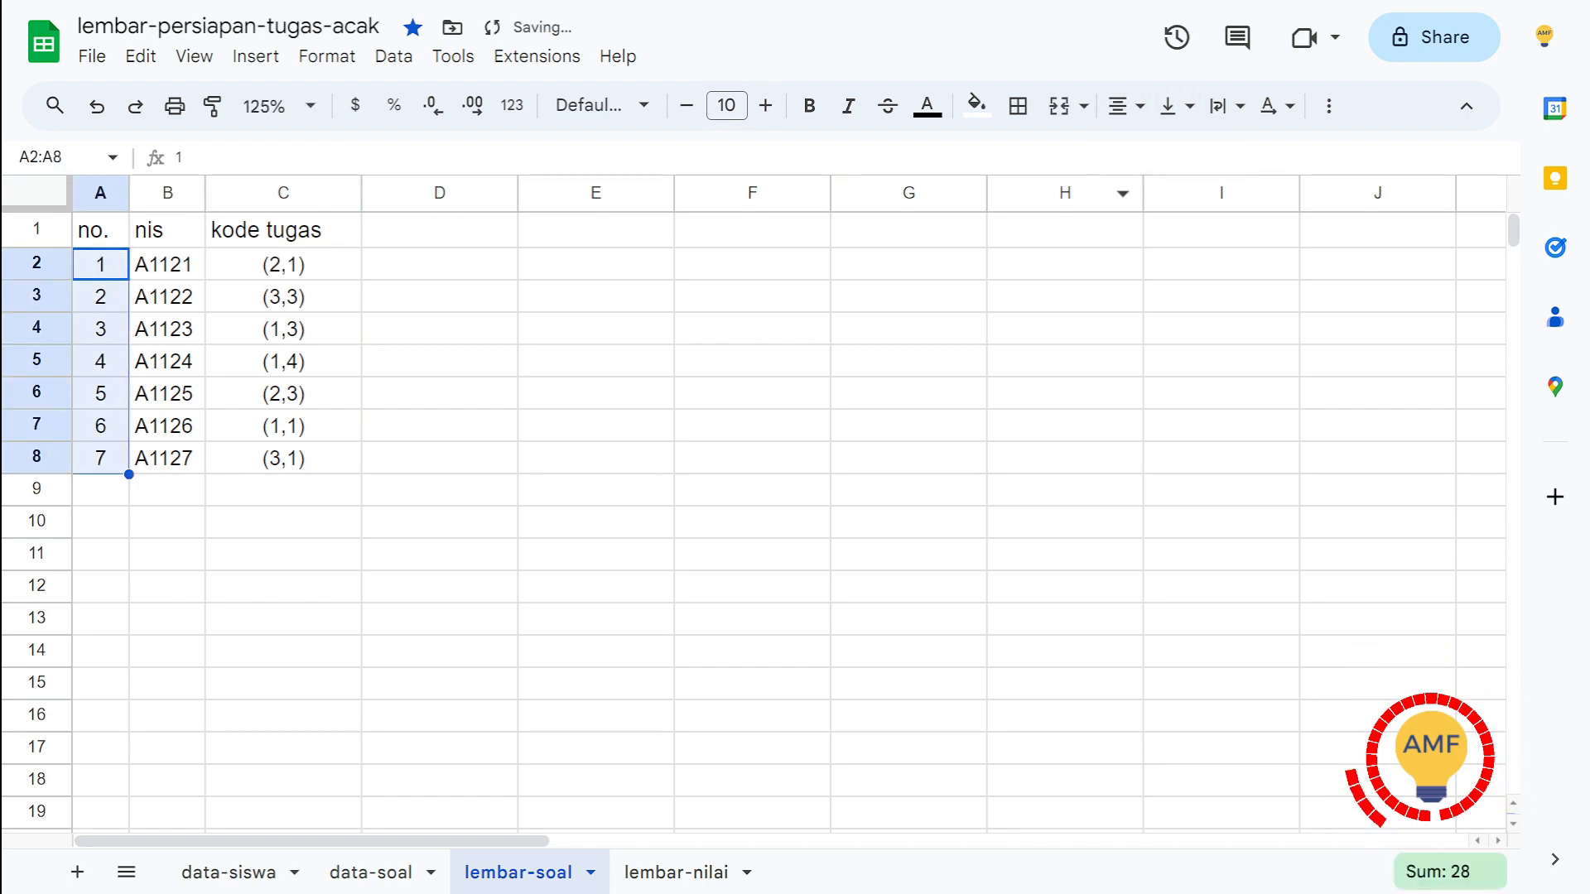
Step: Center the nis values in B2:B8 horizontally
left_click(167, 264)
key("ctrl+shift+Down")
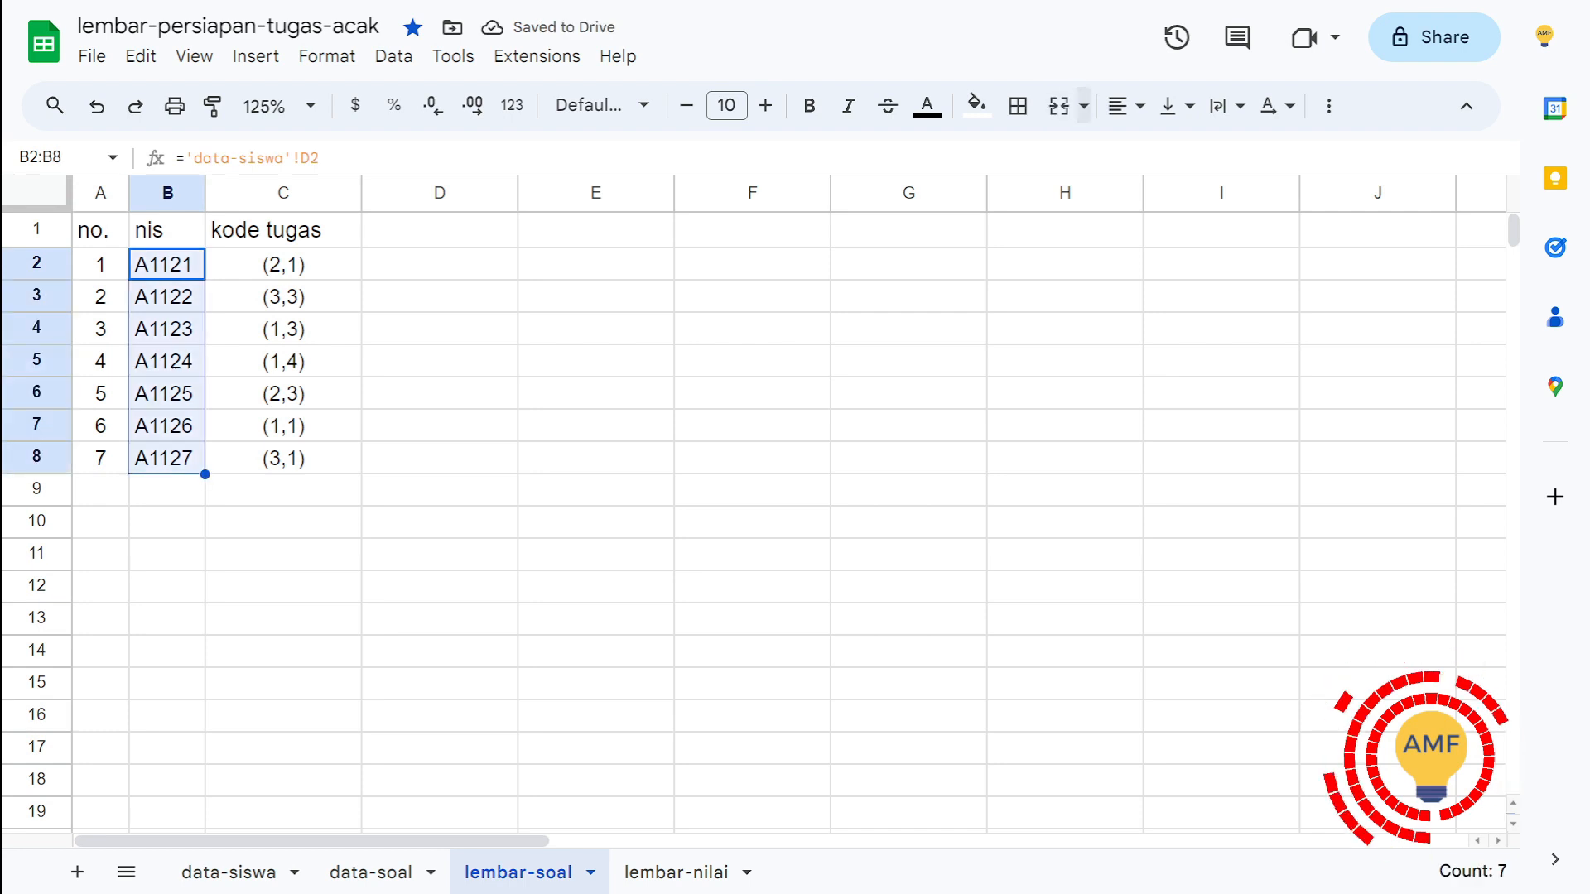
left_click(1126, 105)
left_click(1167, 152)
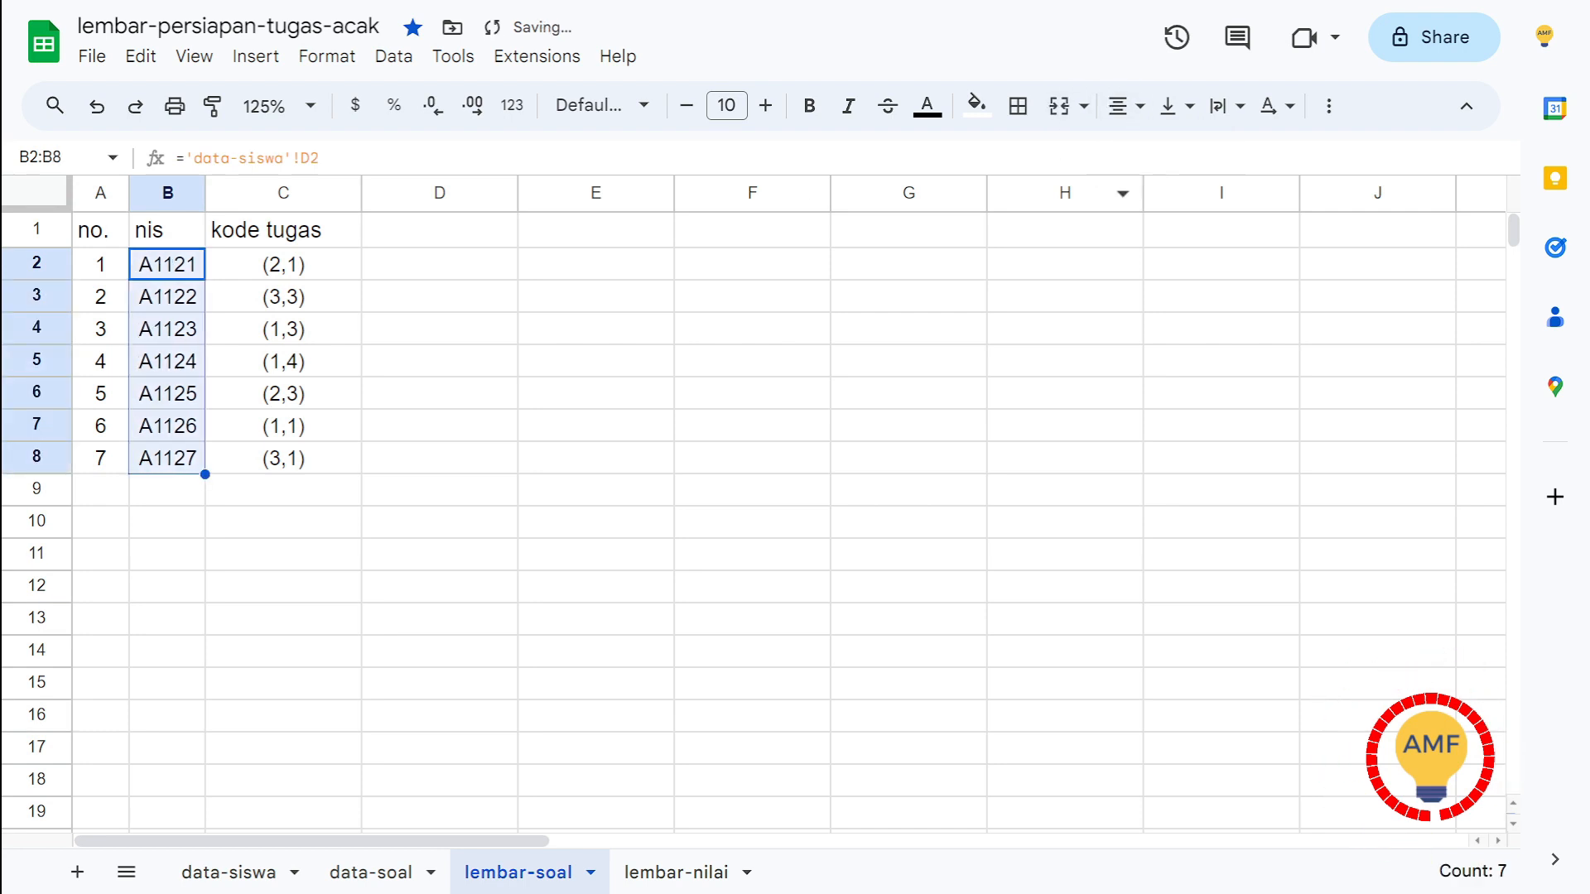
Step: Center the headings no., nis and kode tugas in A1:C1
left_click(284, 230)
left_click(100, 231)
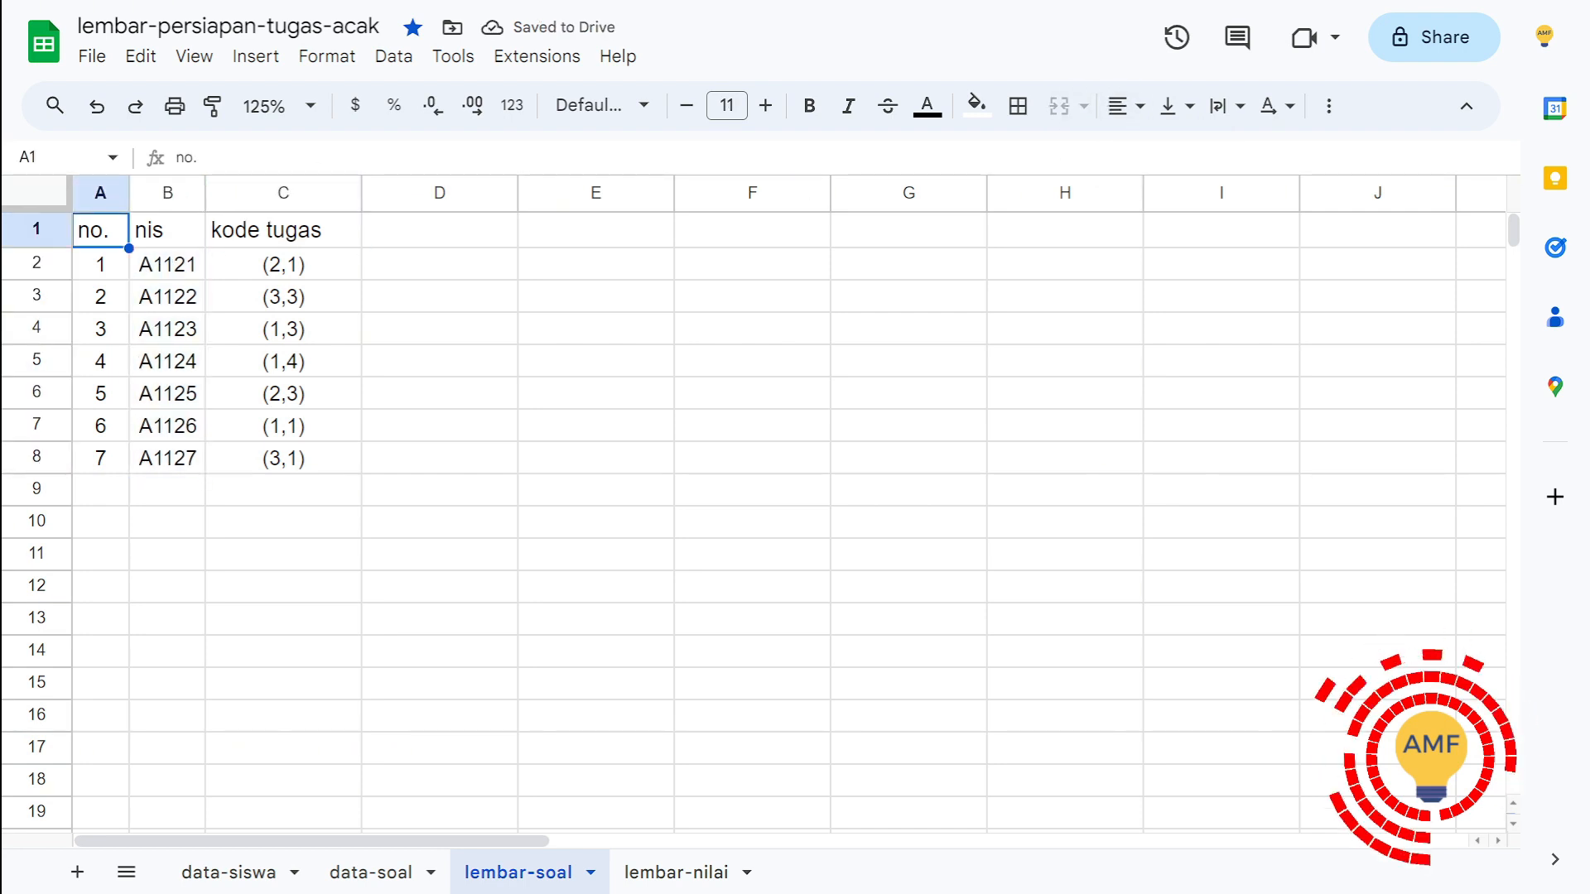
key("ctrl+shift+Right")
left_click(1126, 105)
left_click(1165, 152)
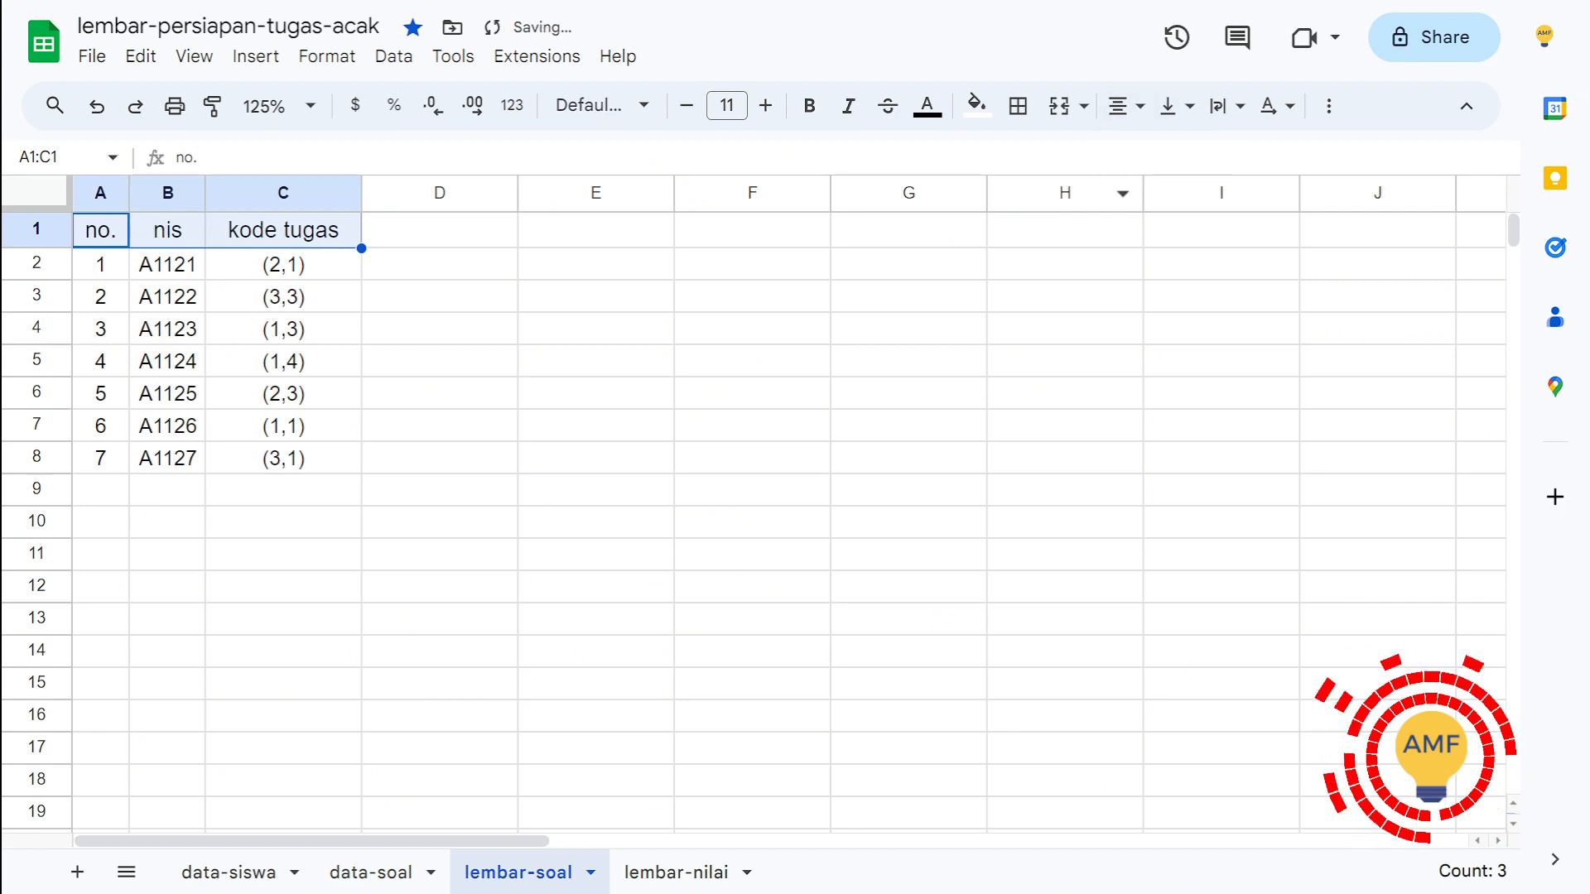
Step: Open the C2 kode tugas formula and examine its first RANDBETWEEN(1,4) part and the joined comma
left_click(283, 264)
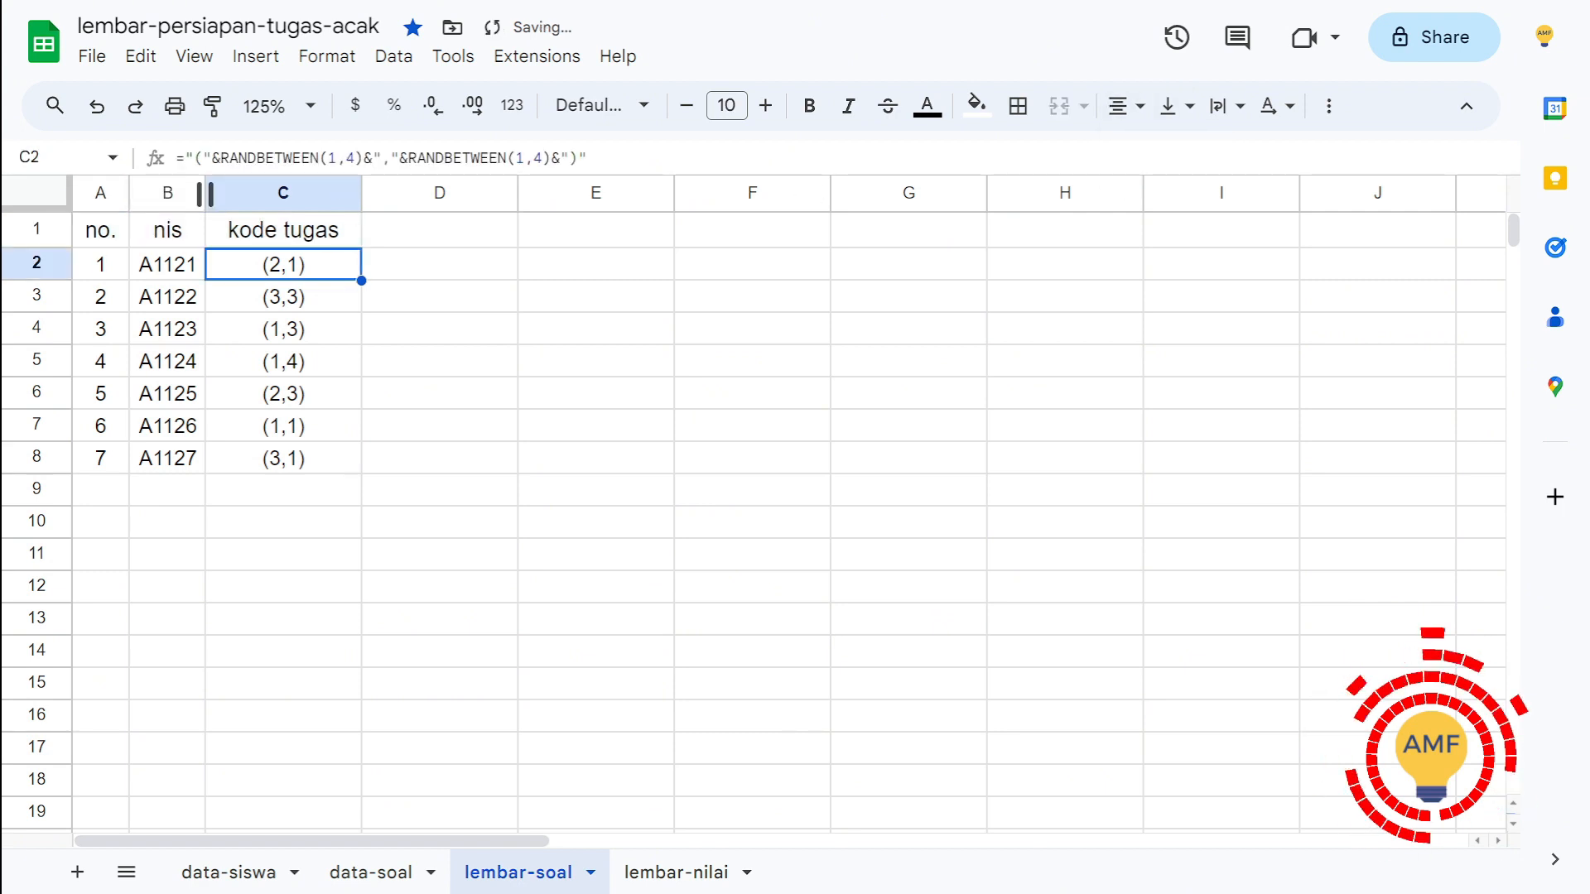
key("F2")
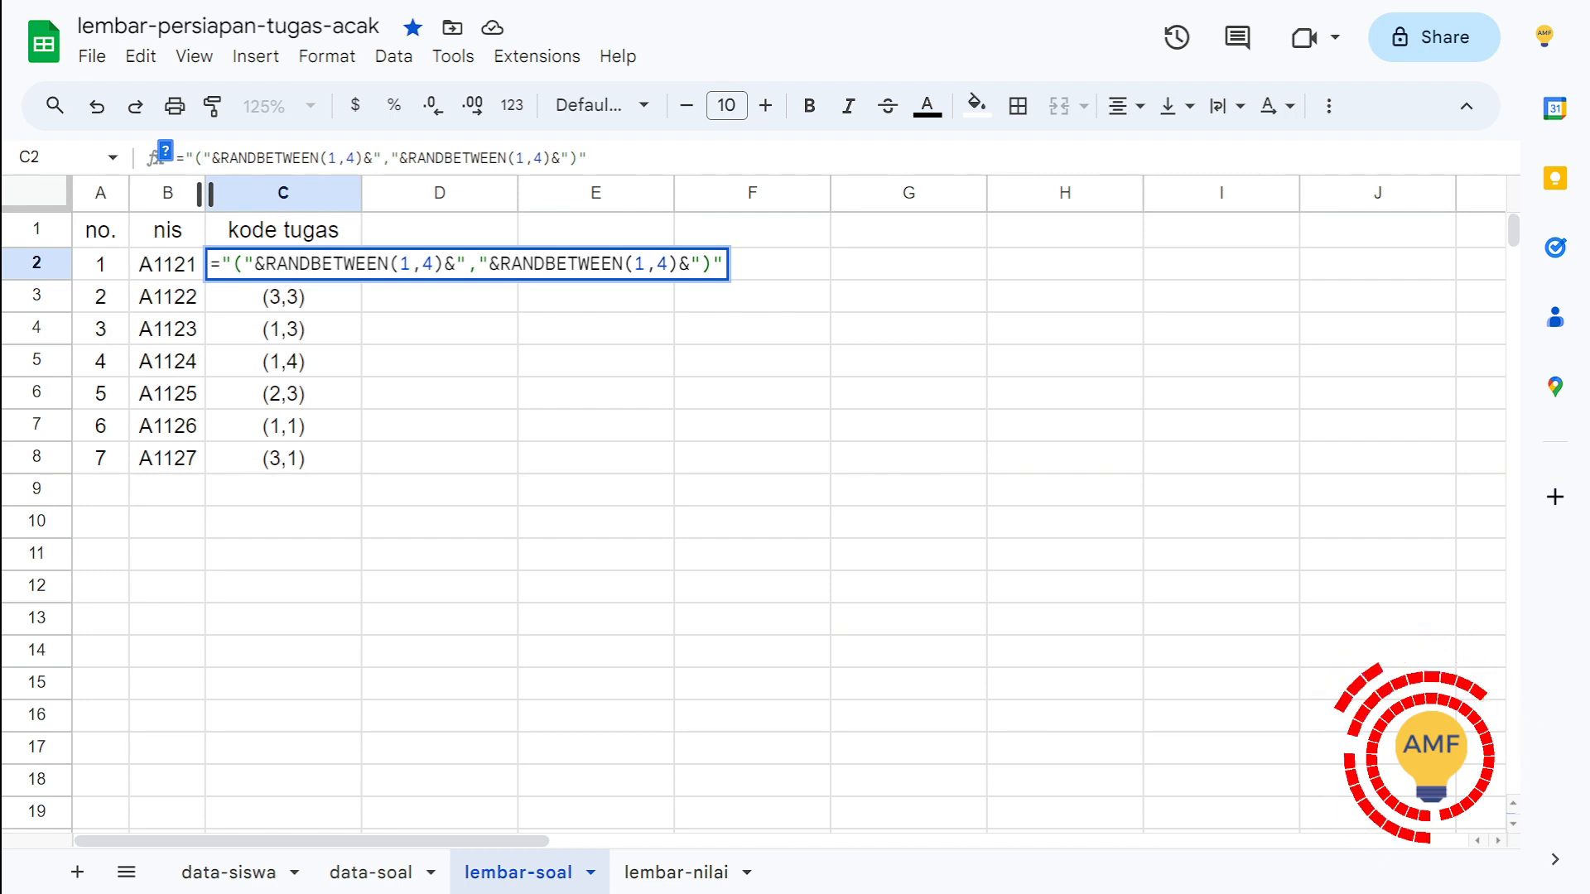
left_click(229, 157)
left_click_drag(230, 157, 345, 157)
left_click(336, 157)
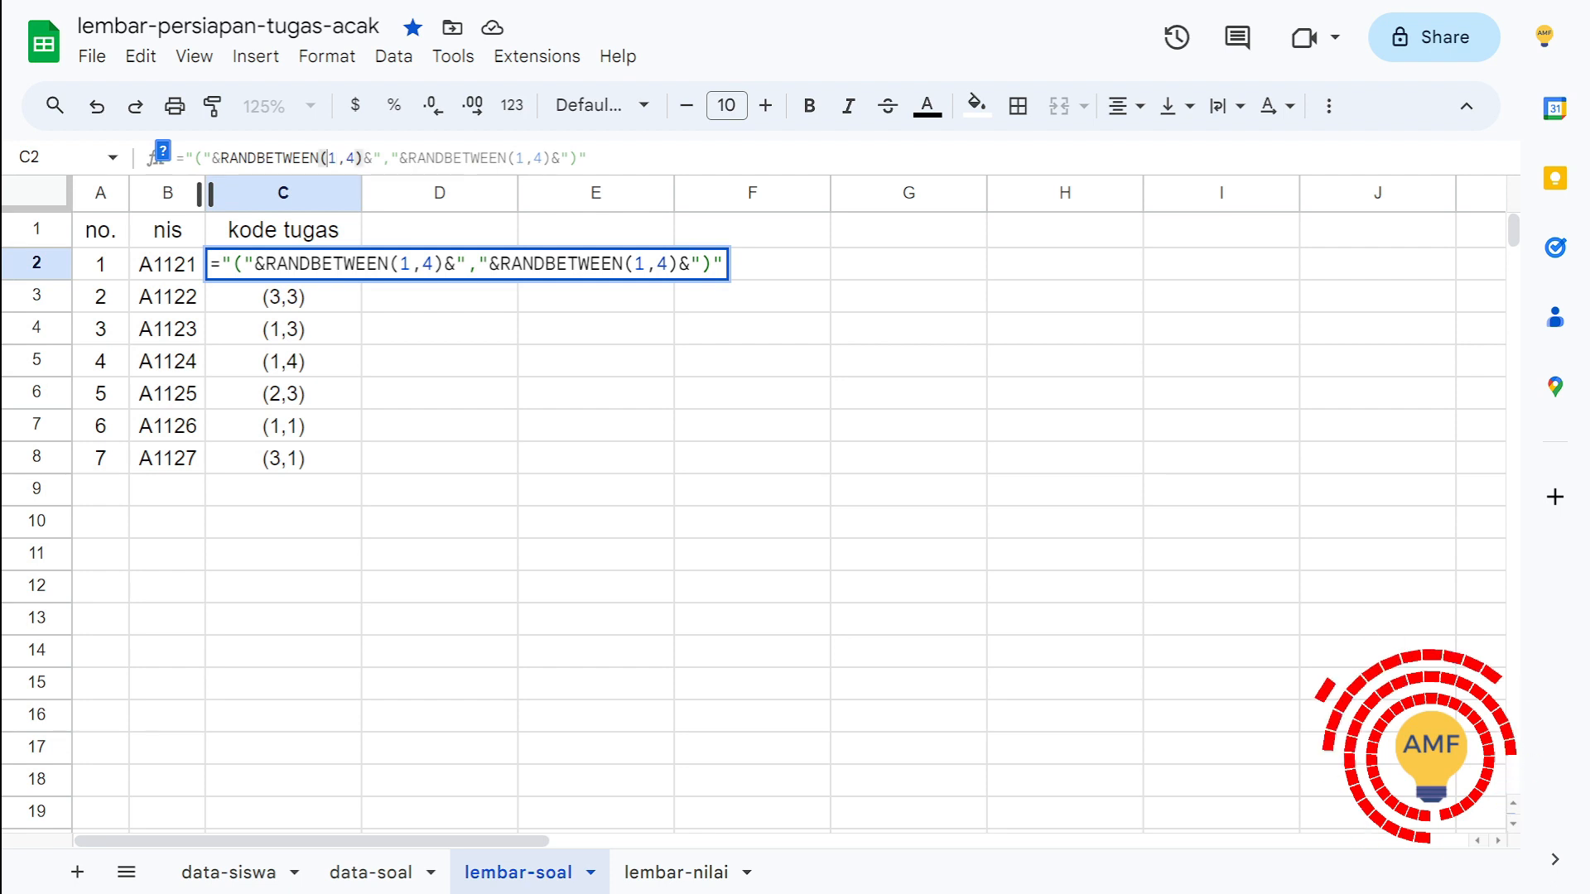
key("Right")
key("Right")
key("Right")
key("Right")
key("Right")
key("Right")
key("Right")
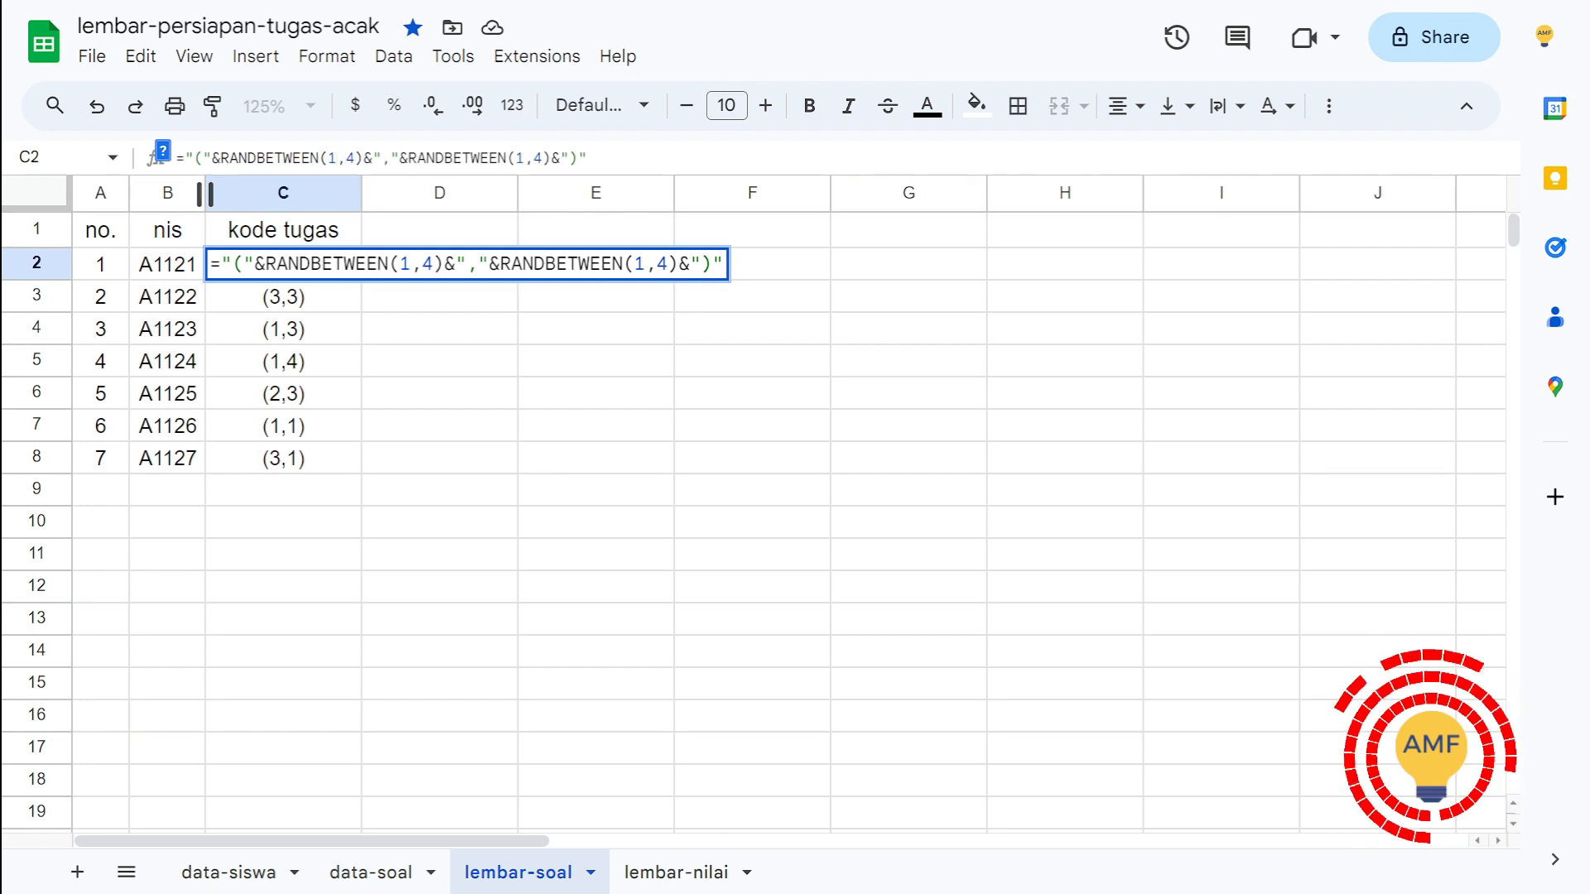
Step: Examine the second RANDBETWEEN(1,4) in the C2 formula, leave it unedited and compare with cell C4
left_click(570, 157)
left_click(435, 158)
left_click_drag(434, 157, 452, 157)
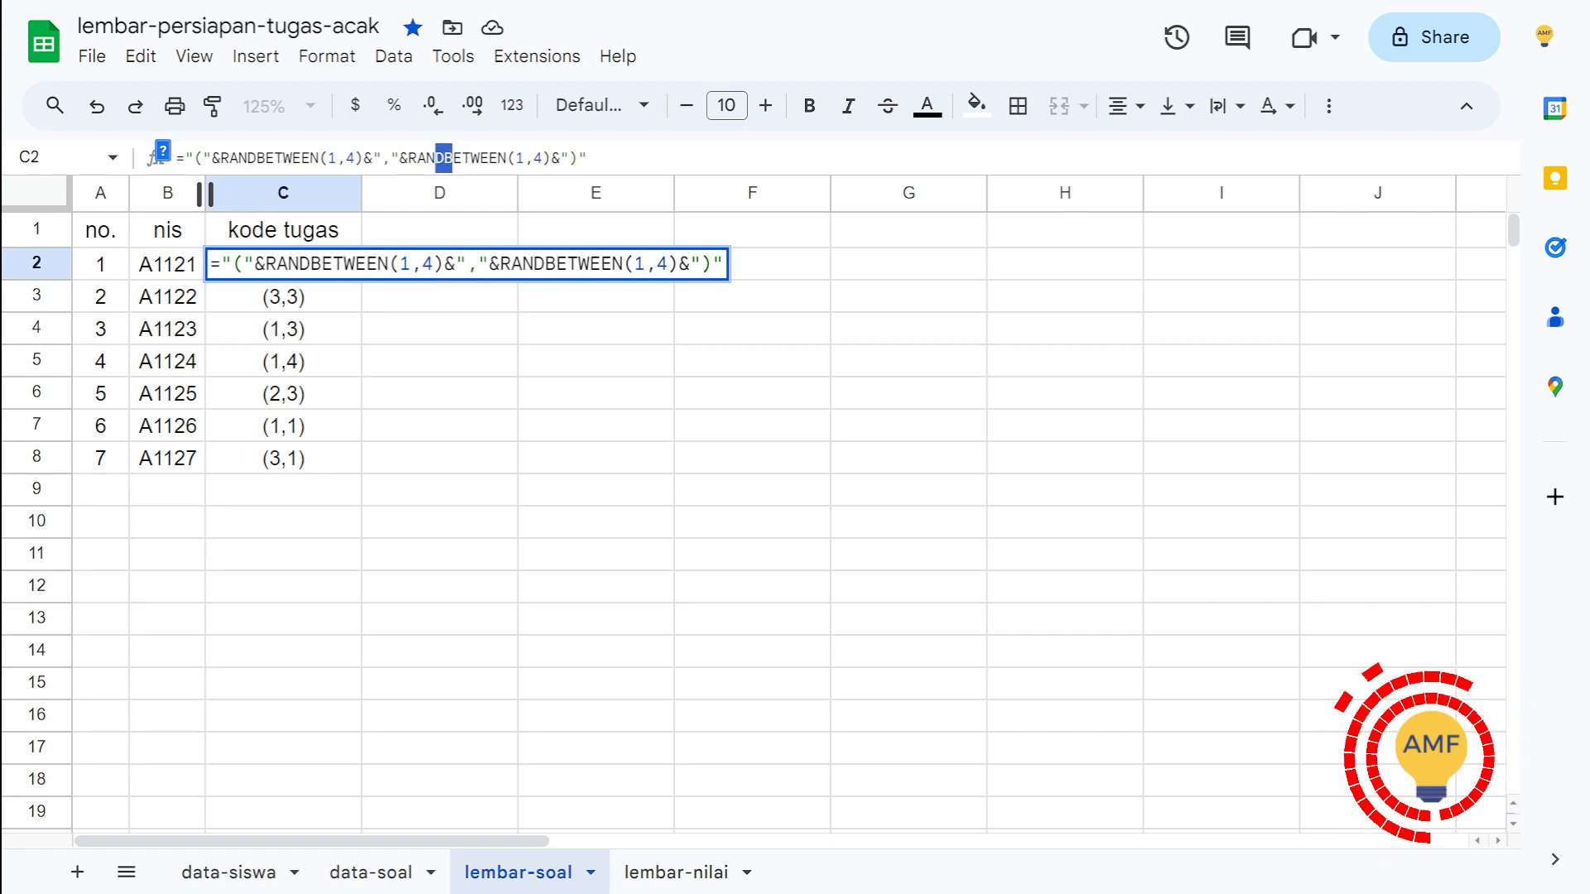
left_click(451, 157)
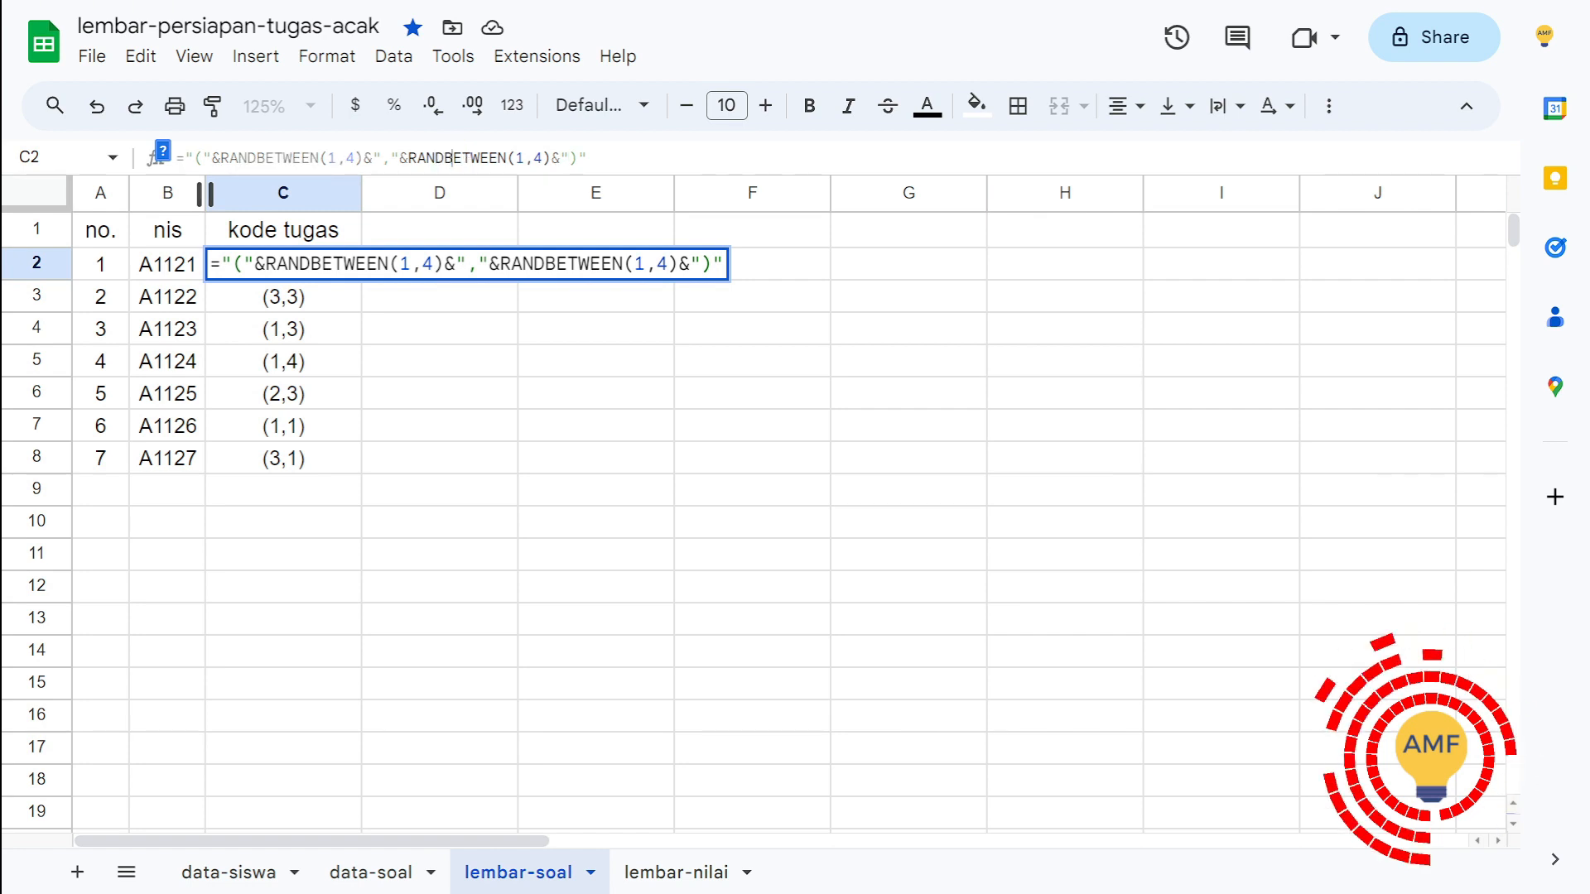
left_click(273, 157)
left_click(285, 329)
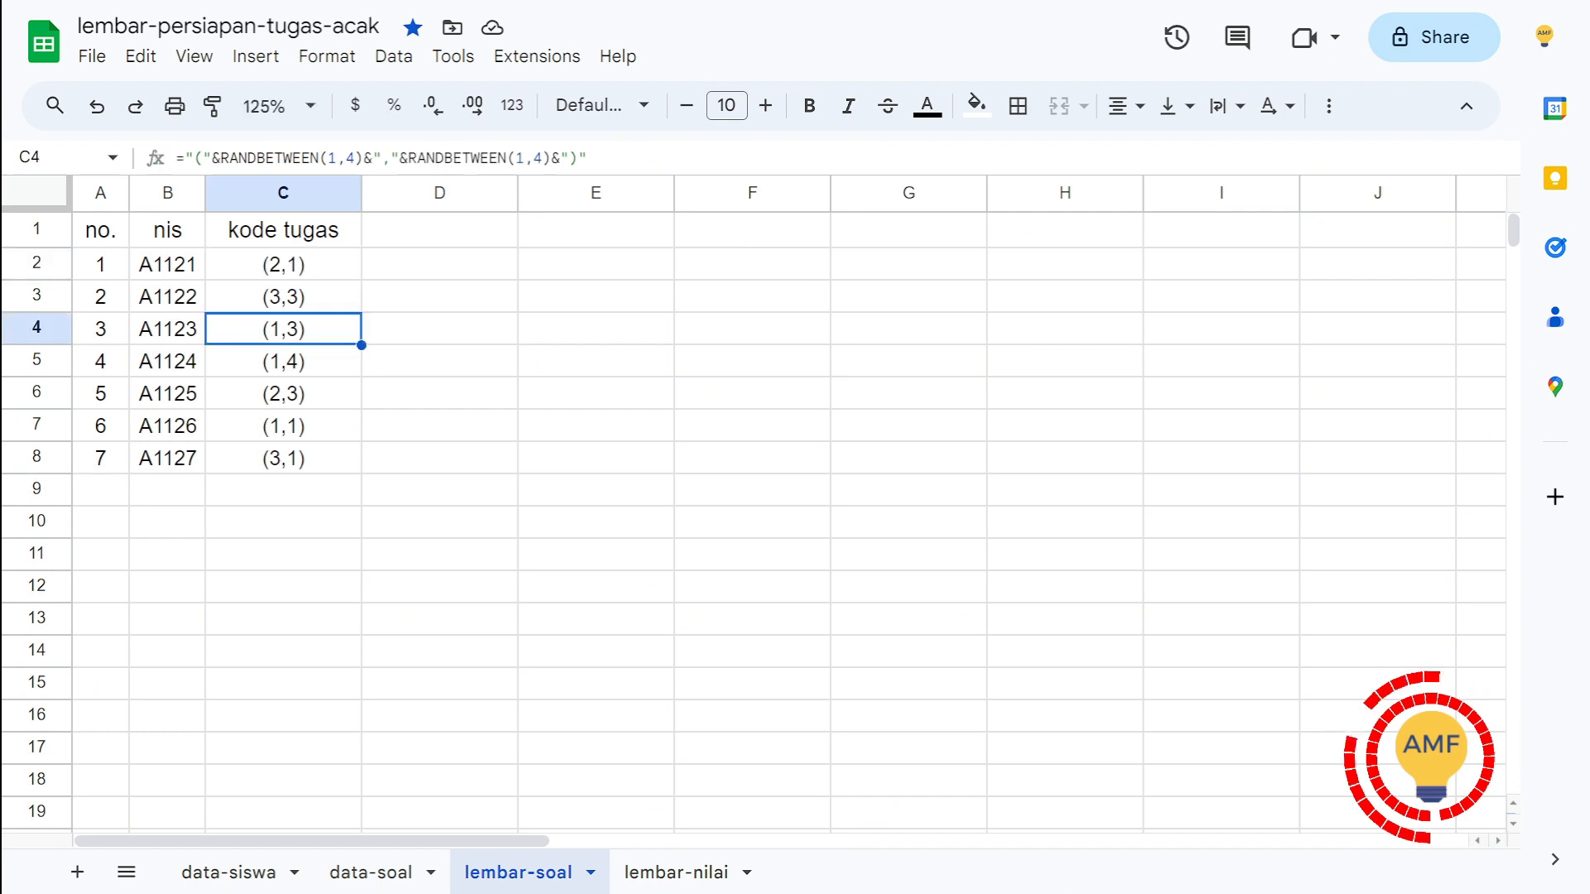
left_click(286, 264)
Step: View the lembar-nilai sheet and return to lembar-soal to check the kode tugas values in C2:C8
left_click(677, 873)
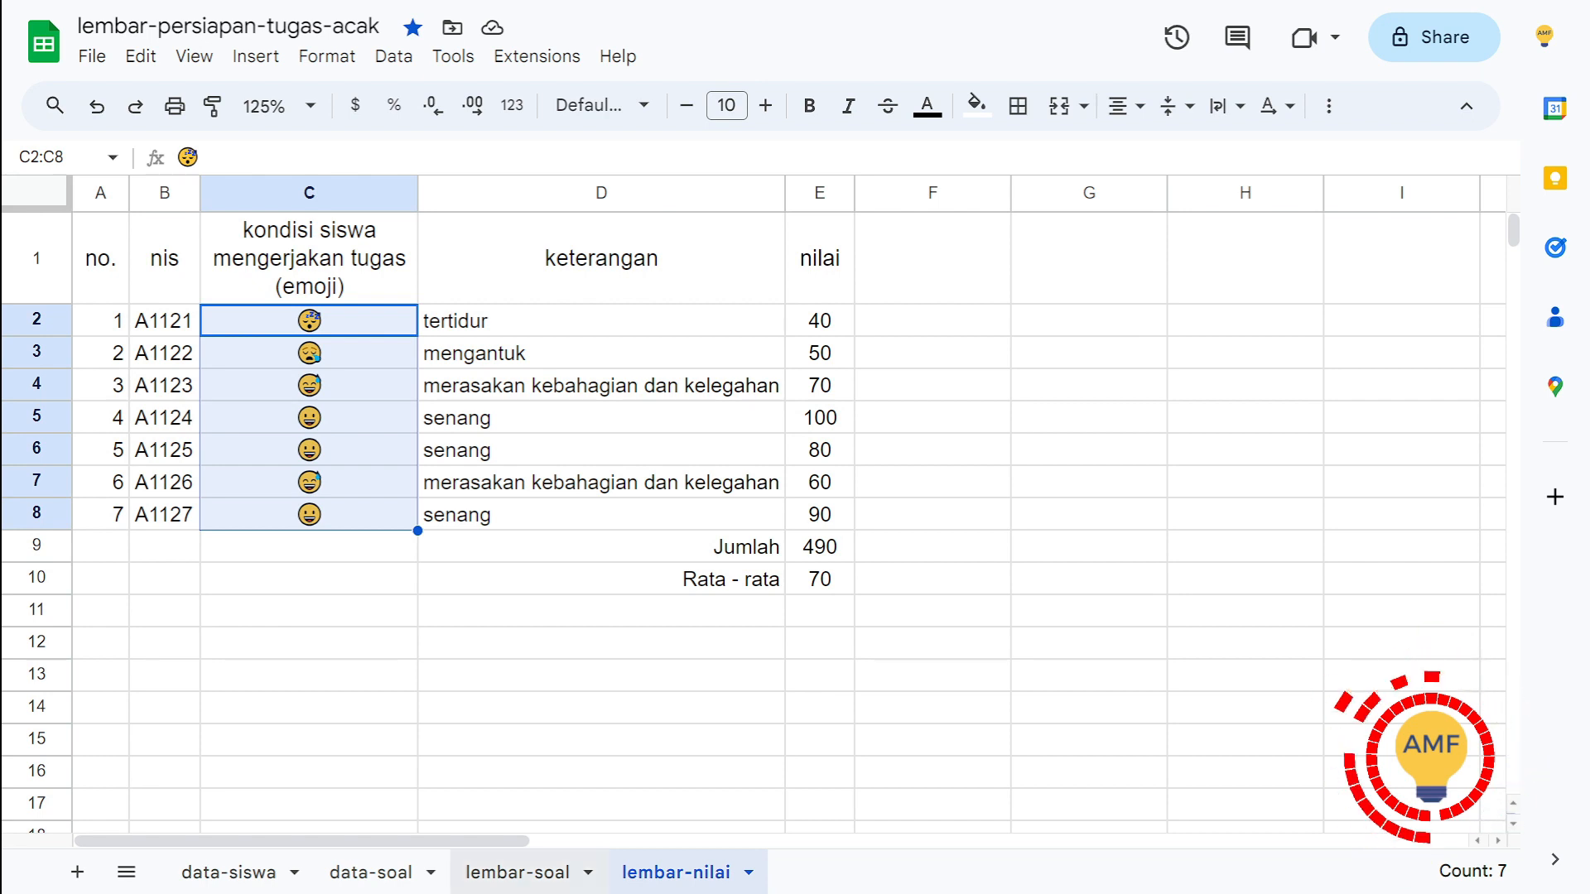
left_click(518, 873)
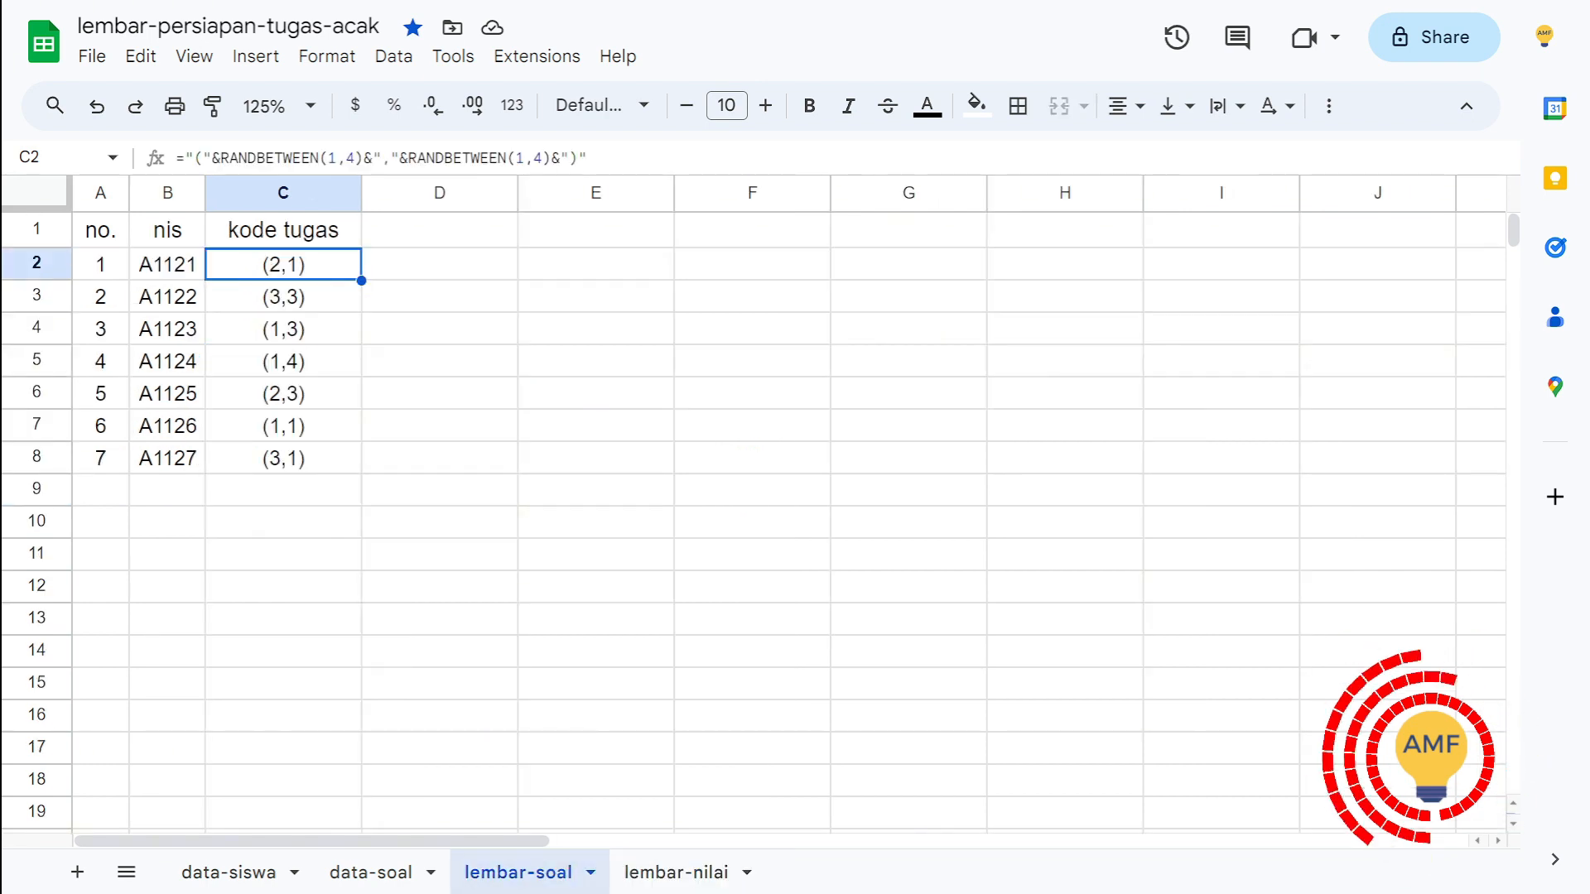
left_click(283, 458)
left_click(284, 264)
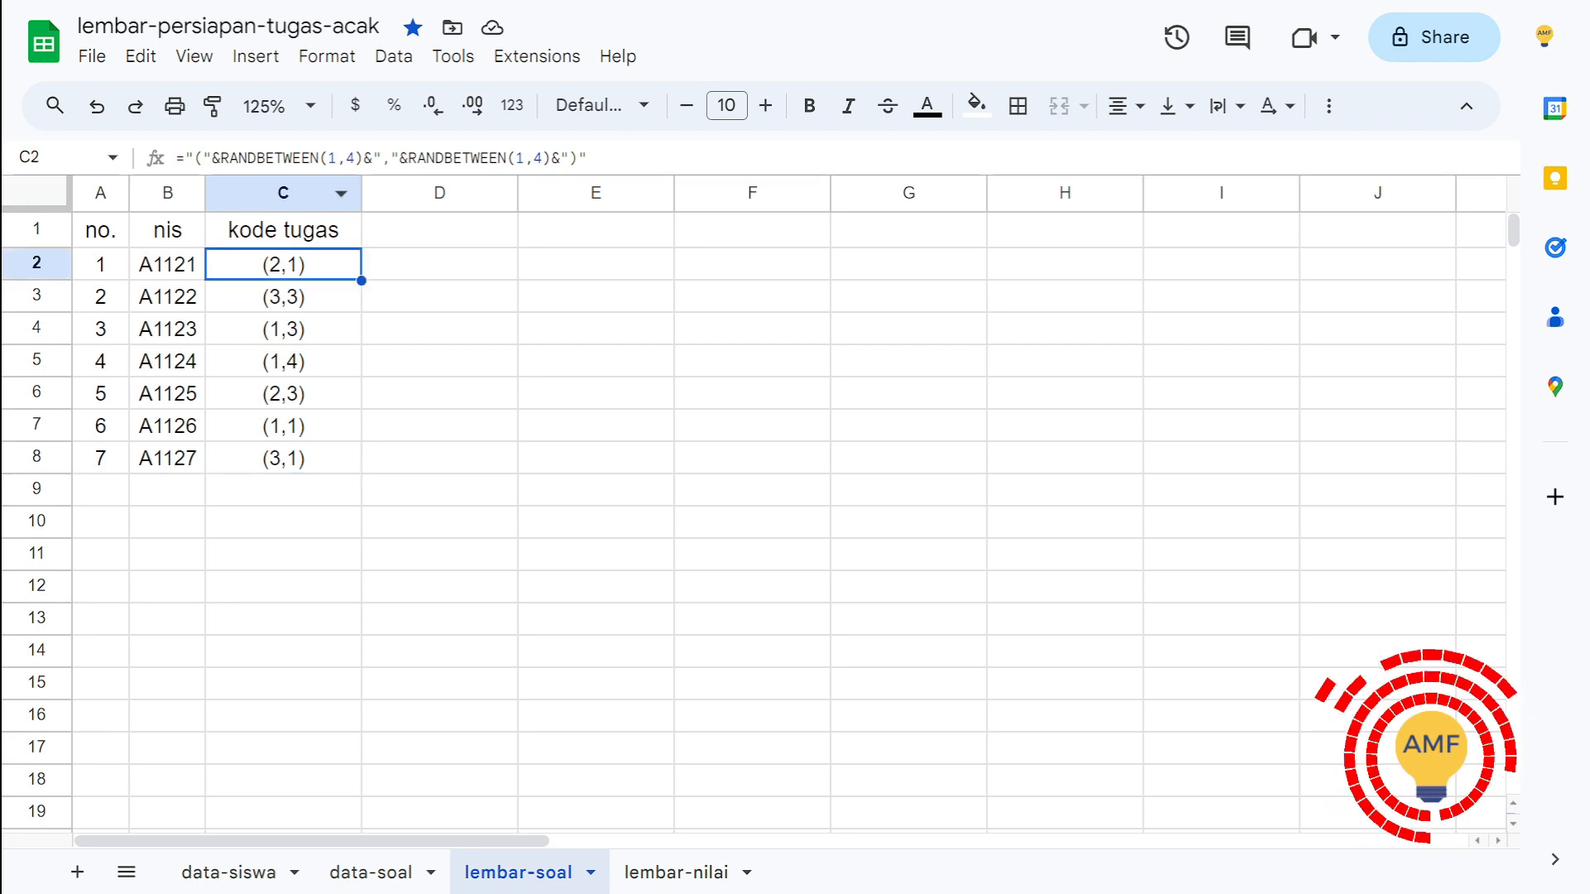
Step: Insert an empty column after the nis column on the lembar-nilai sheet
left_click(676, 873)
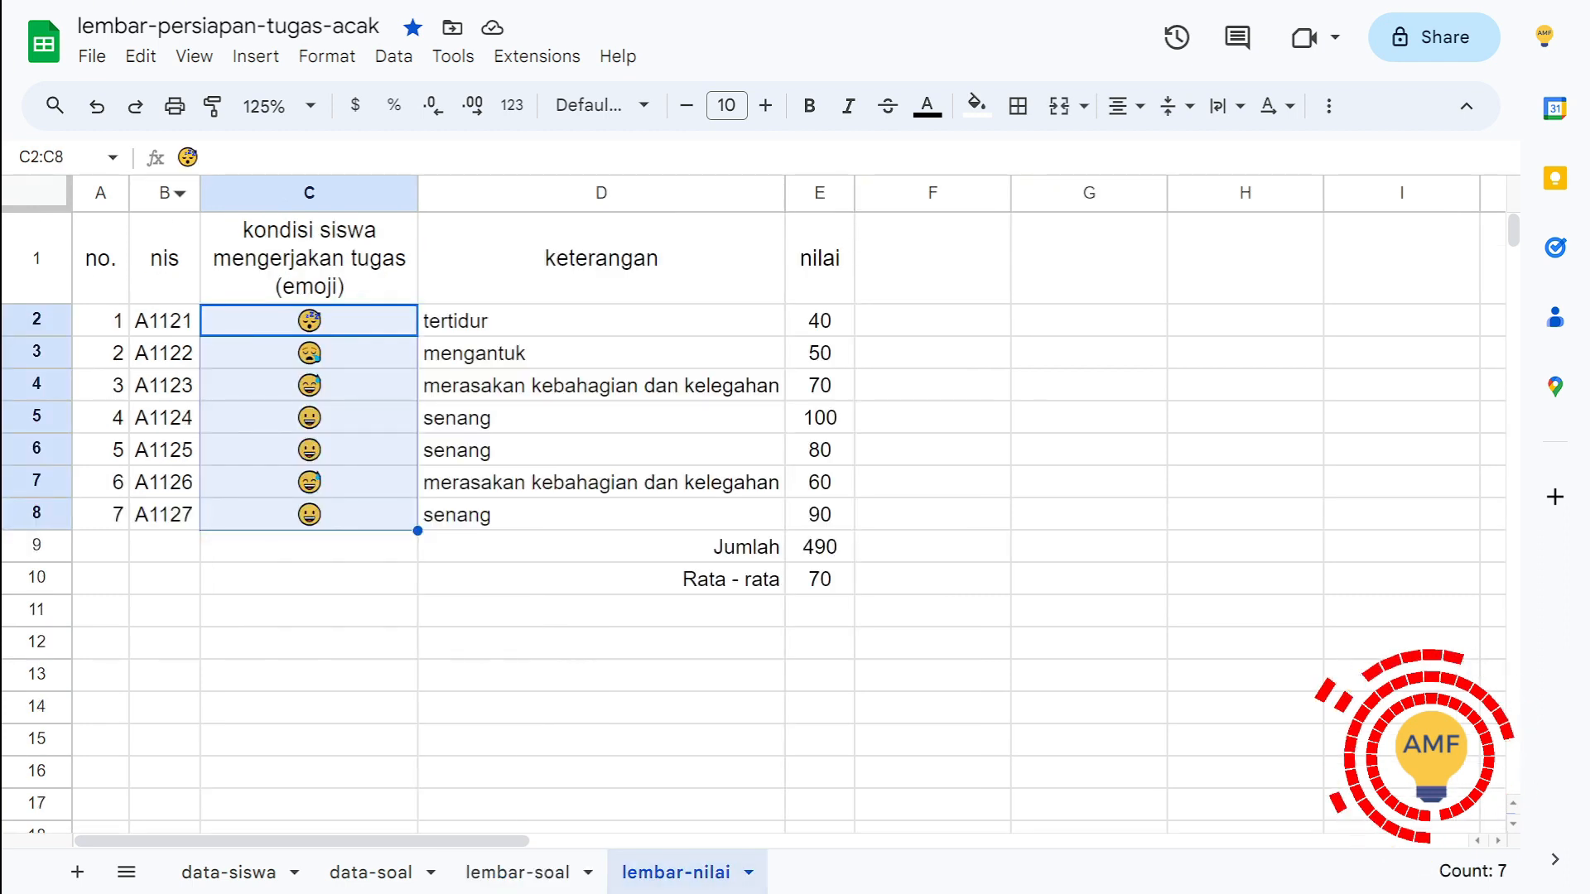
right_click(162, 192)
left_click(249, 349)
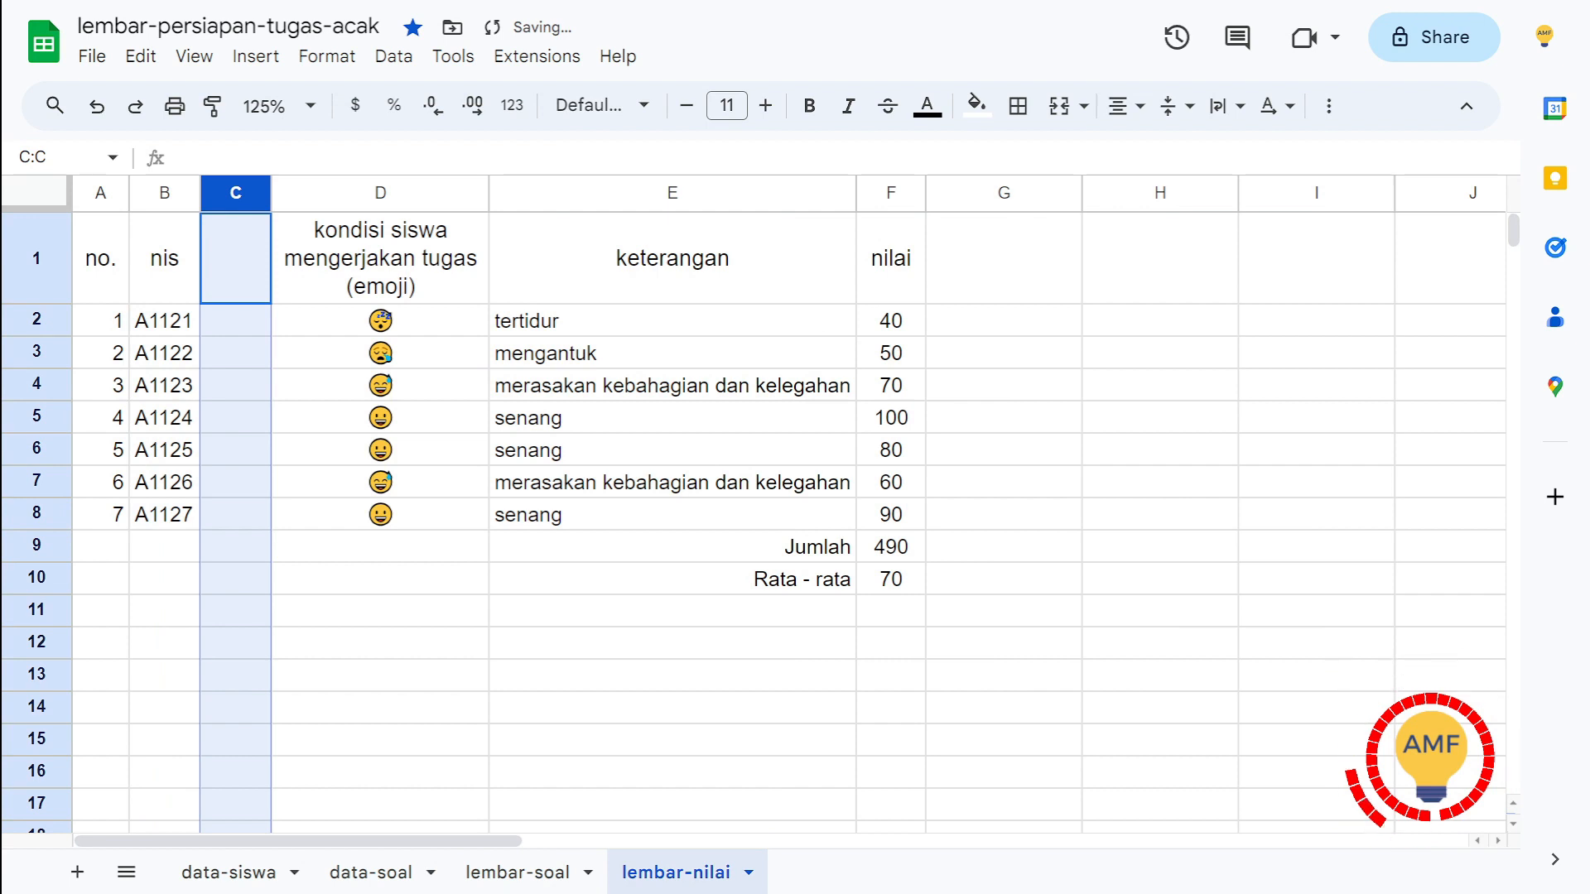
Step: Enter the heading "kode tugas" in cell C1 of the new column
left_click(236, 258)
type("Ko")
key("BackSpace")
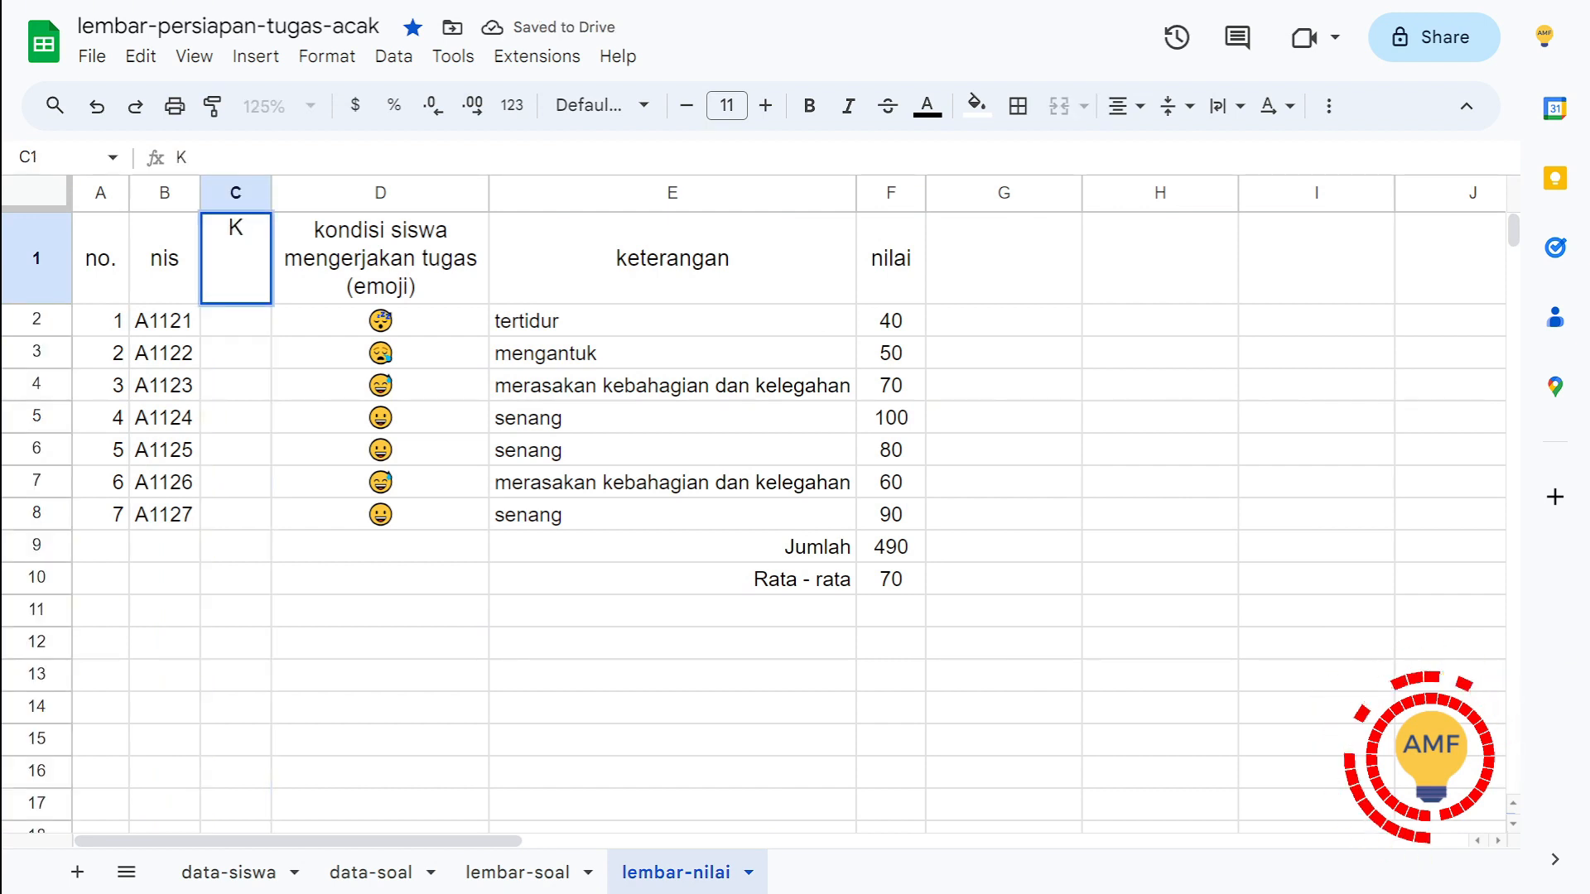
key("BackSpace")
type("lpd")
key("BackSpace")
key("BackSpace")
key("BackSpace")
type("k")
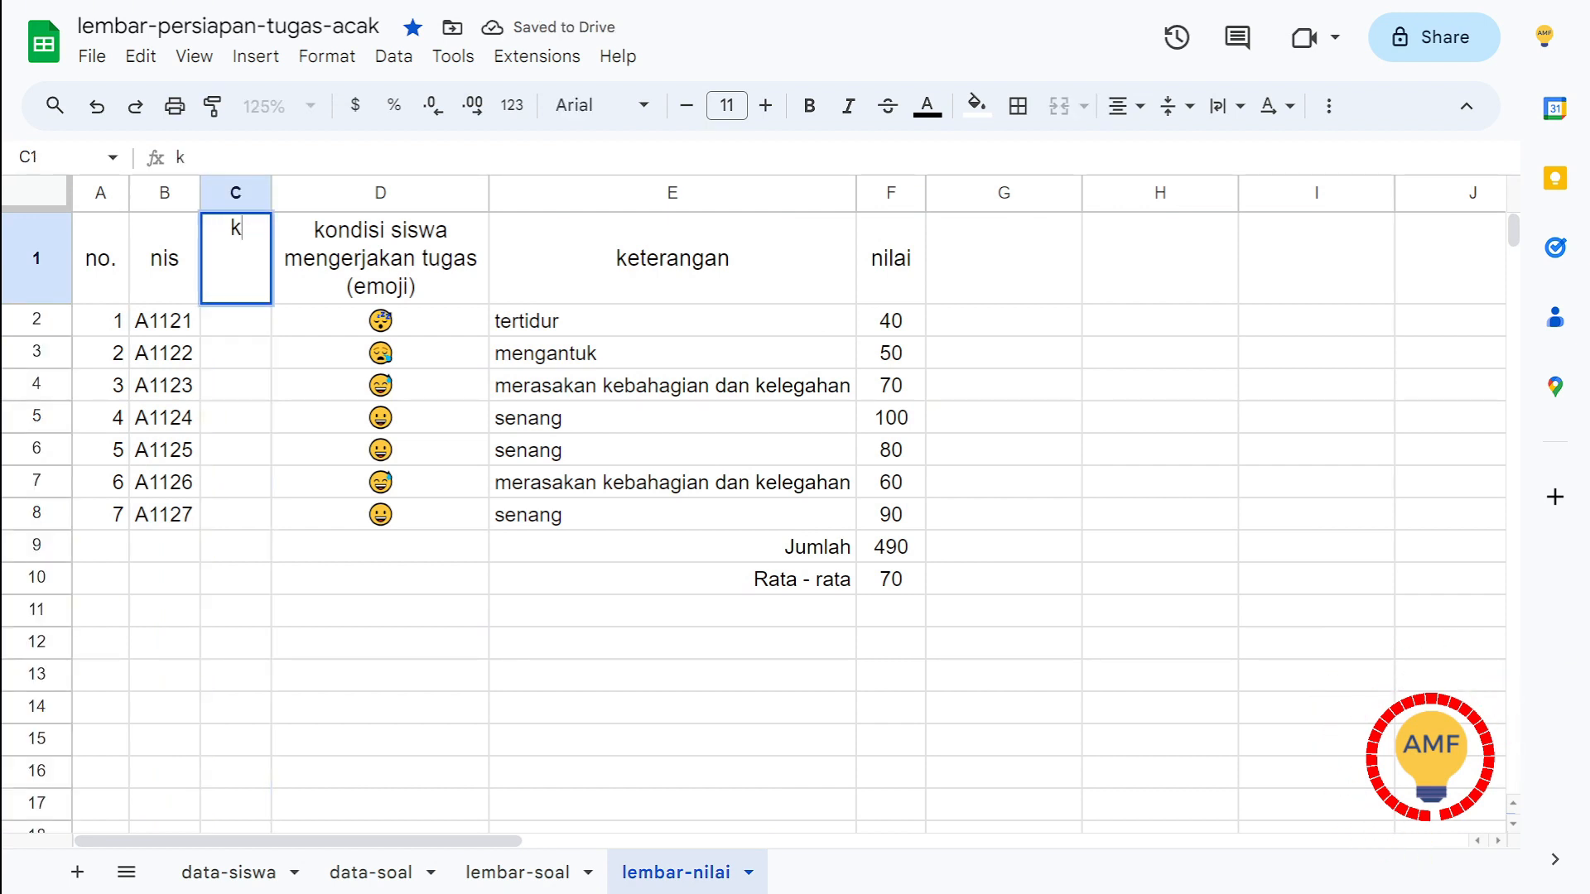
type("doe")
key("BackSpace")
key("BackSpace")
key("BackSpace")
type("ode")
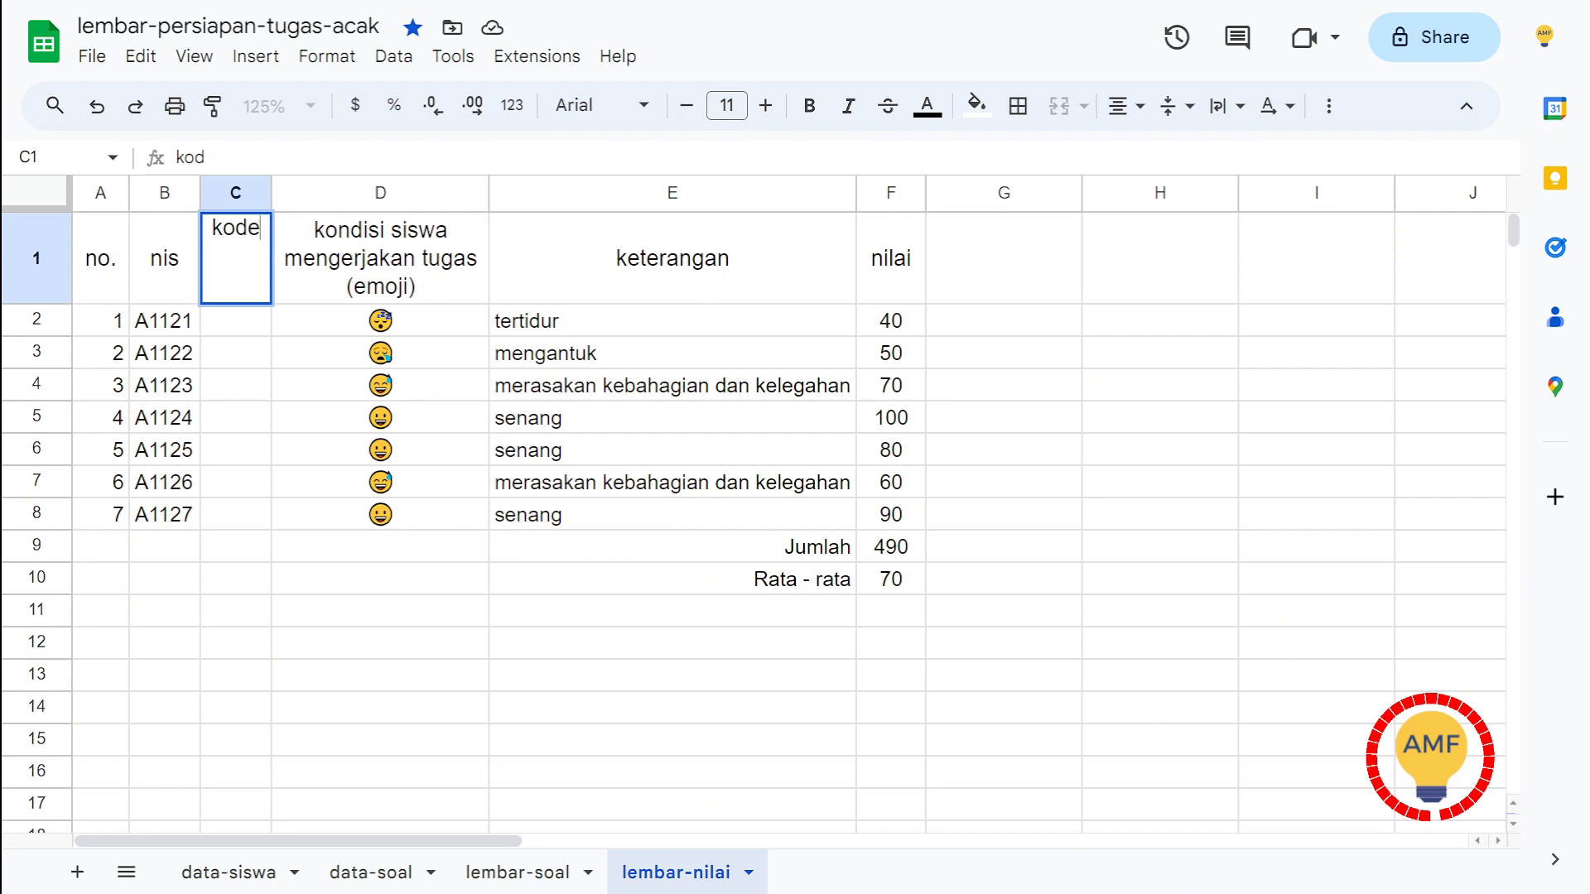
type(" tugas")
key("Return")
key("Up")
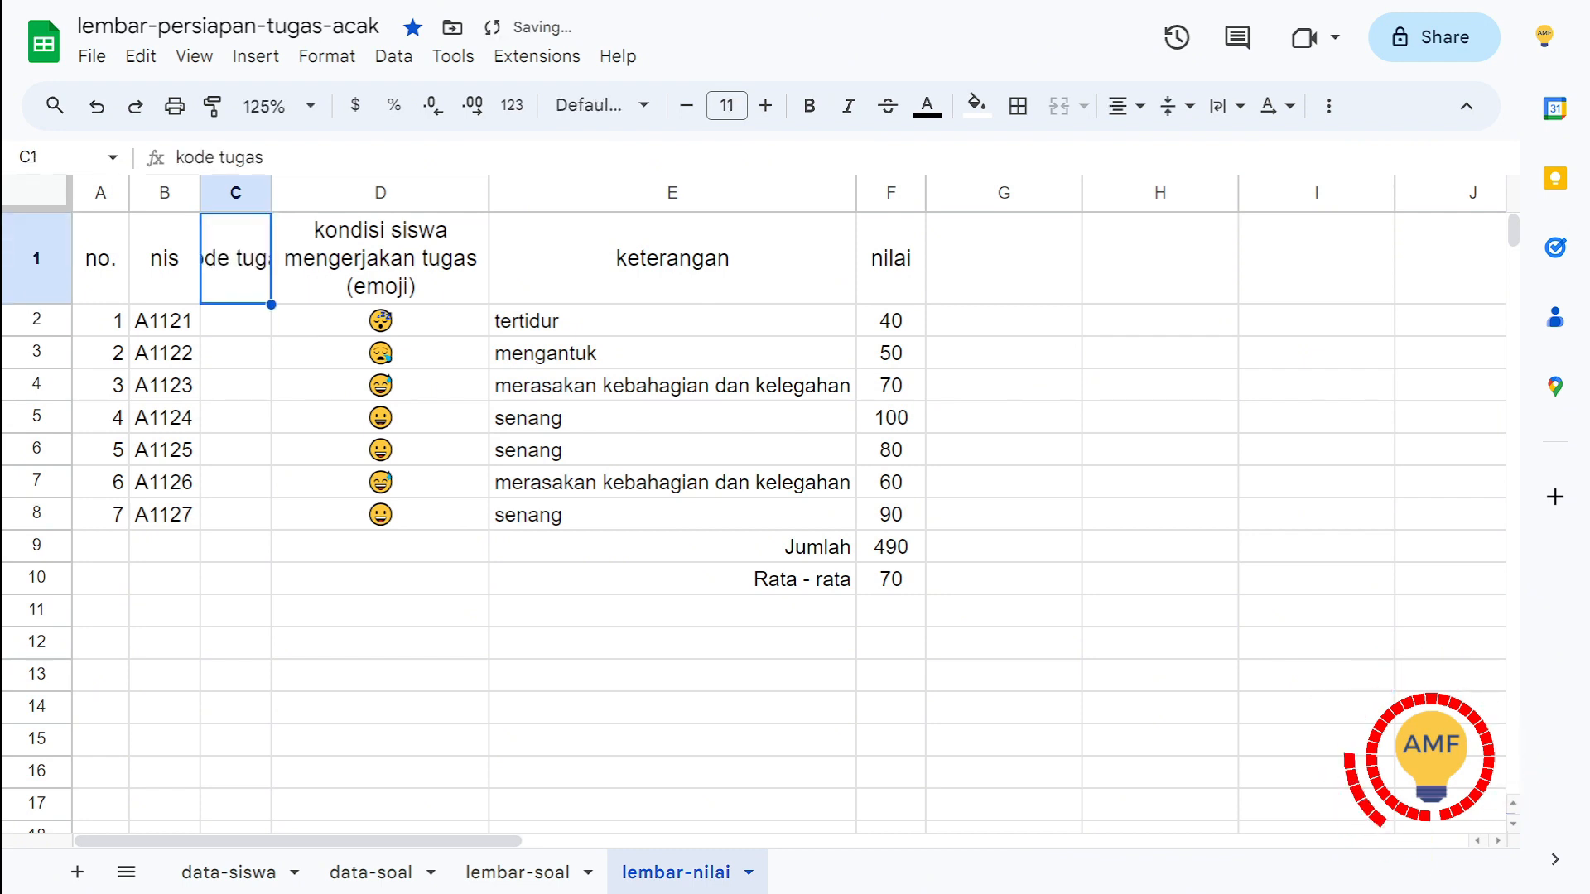
Step: Wrap the text of the kode tugas heading in C1 of lembar-nilai
left_click(1178, 106)
left_click(1227, 106)
left_click(1265, 153)
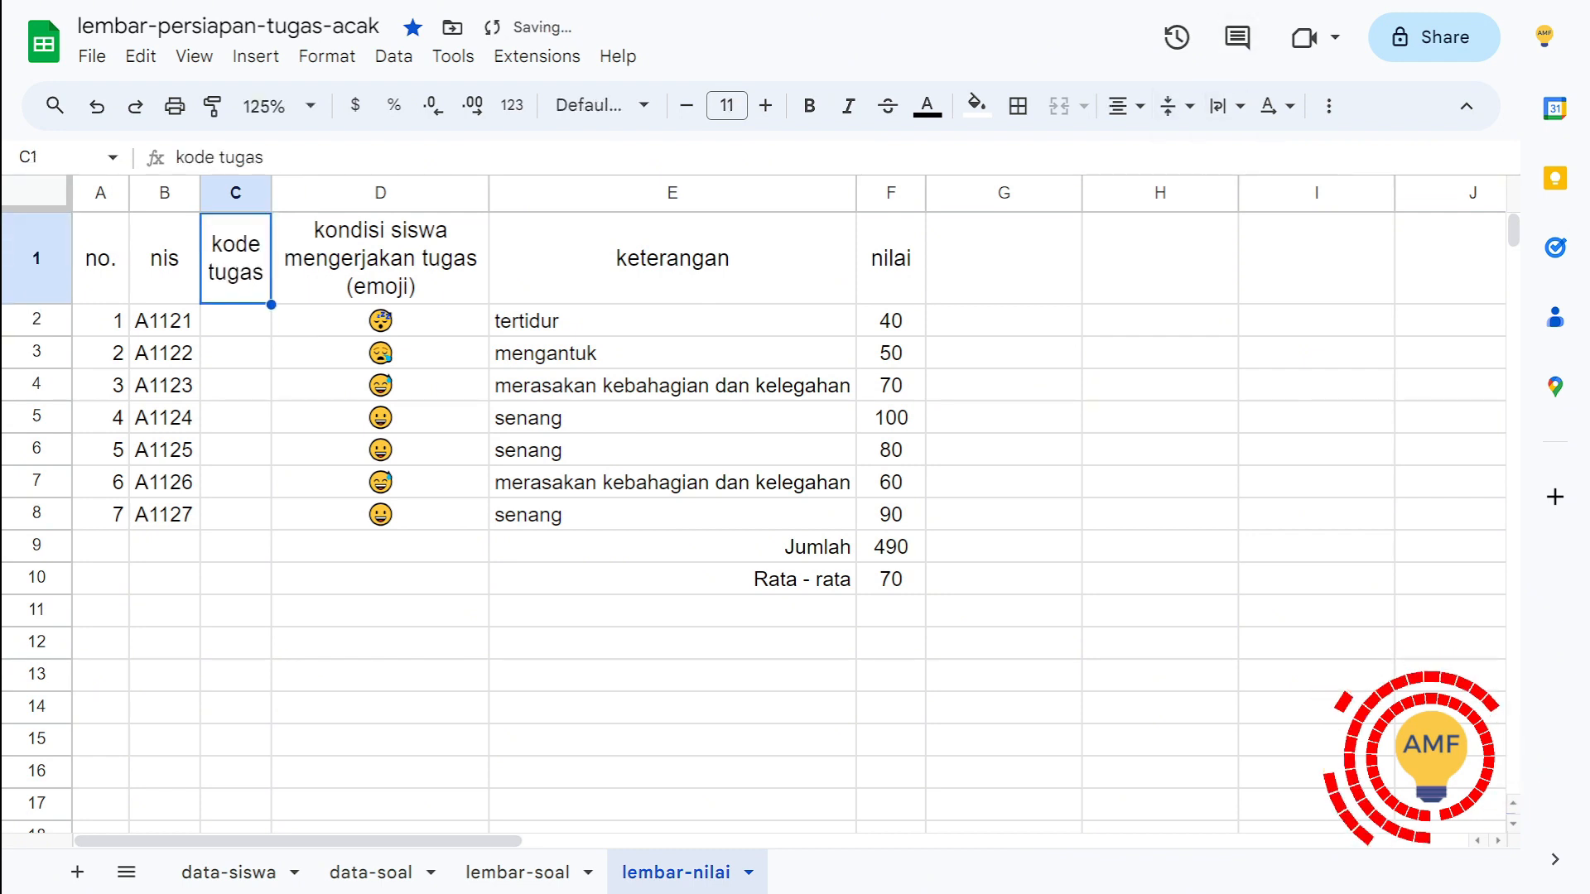
Step: Link cell C2 of lembar-nilai to the first task code with the formula ='lembar-soal'!C2
left_click(236, 320)
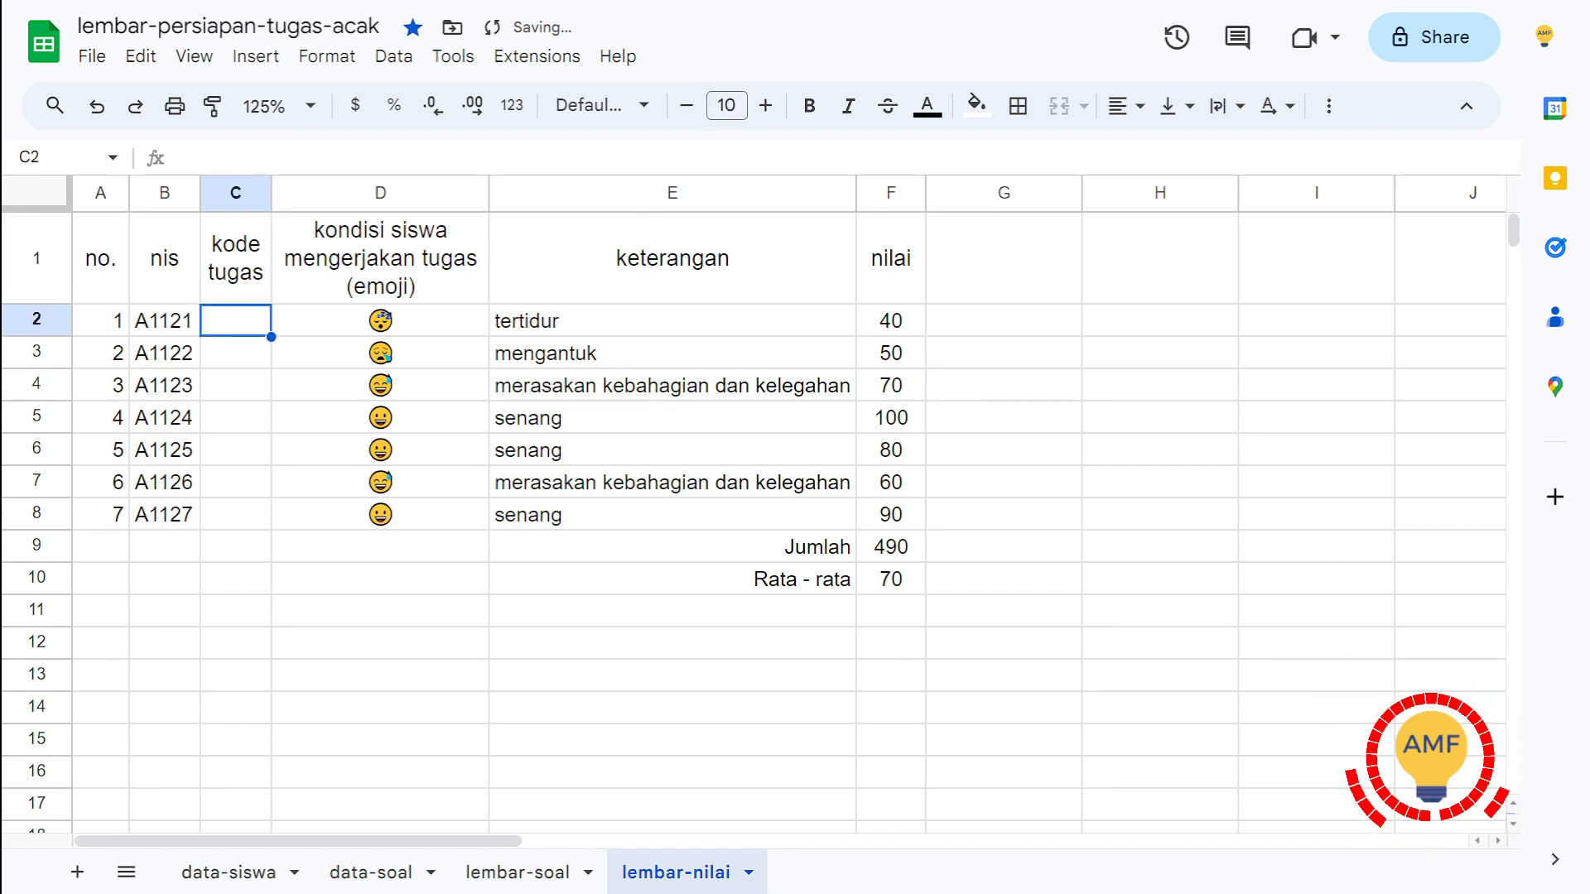
type("=")
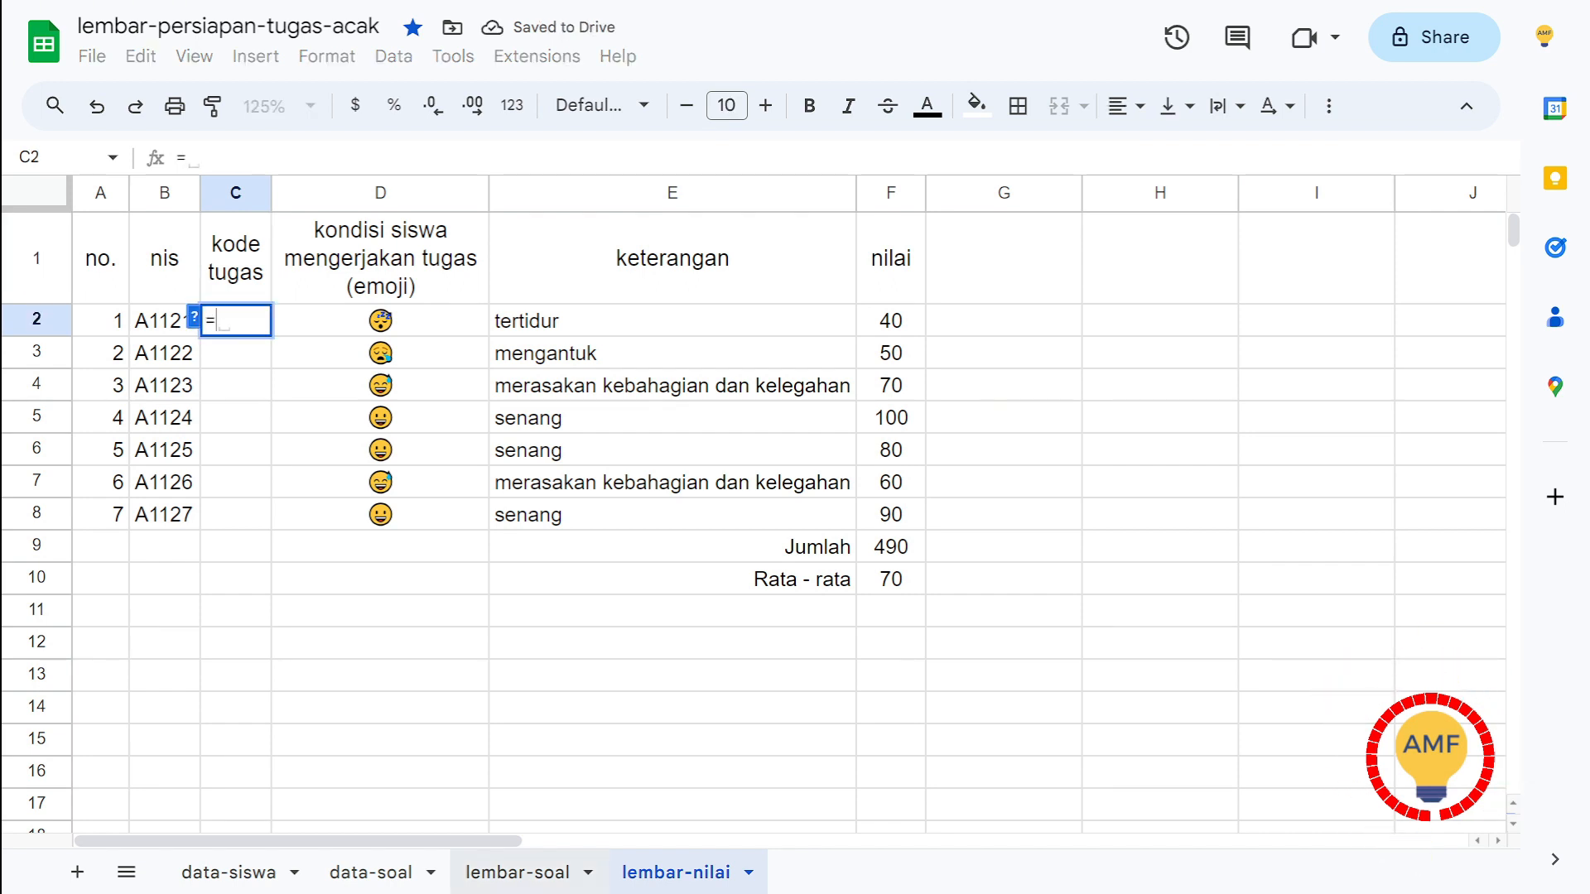
left_click(518, 872)
left_click(284, 264)
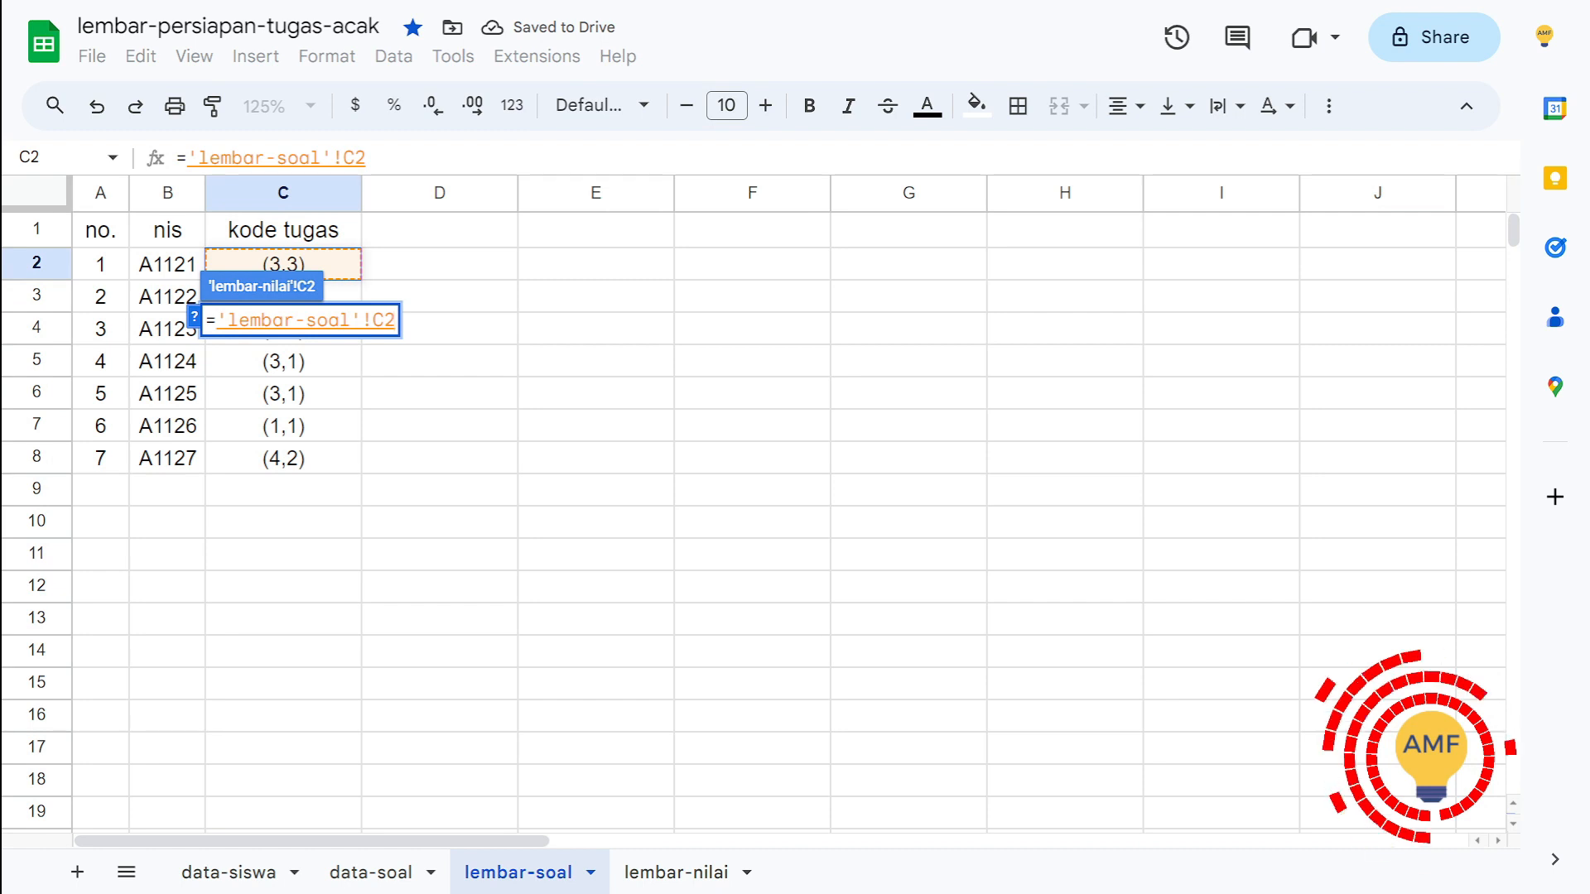
key("Return")
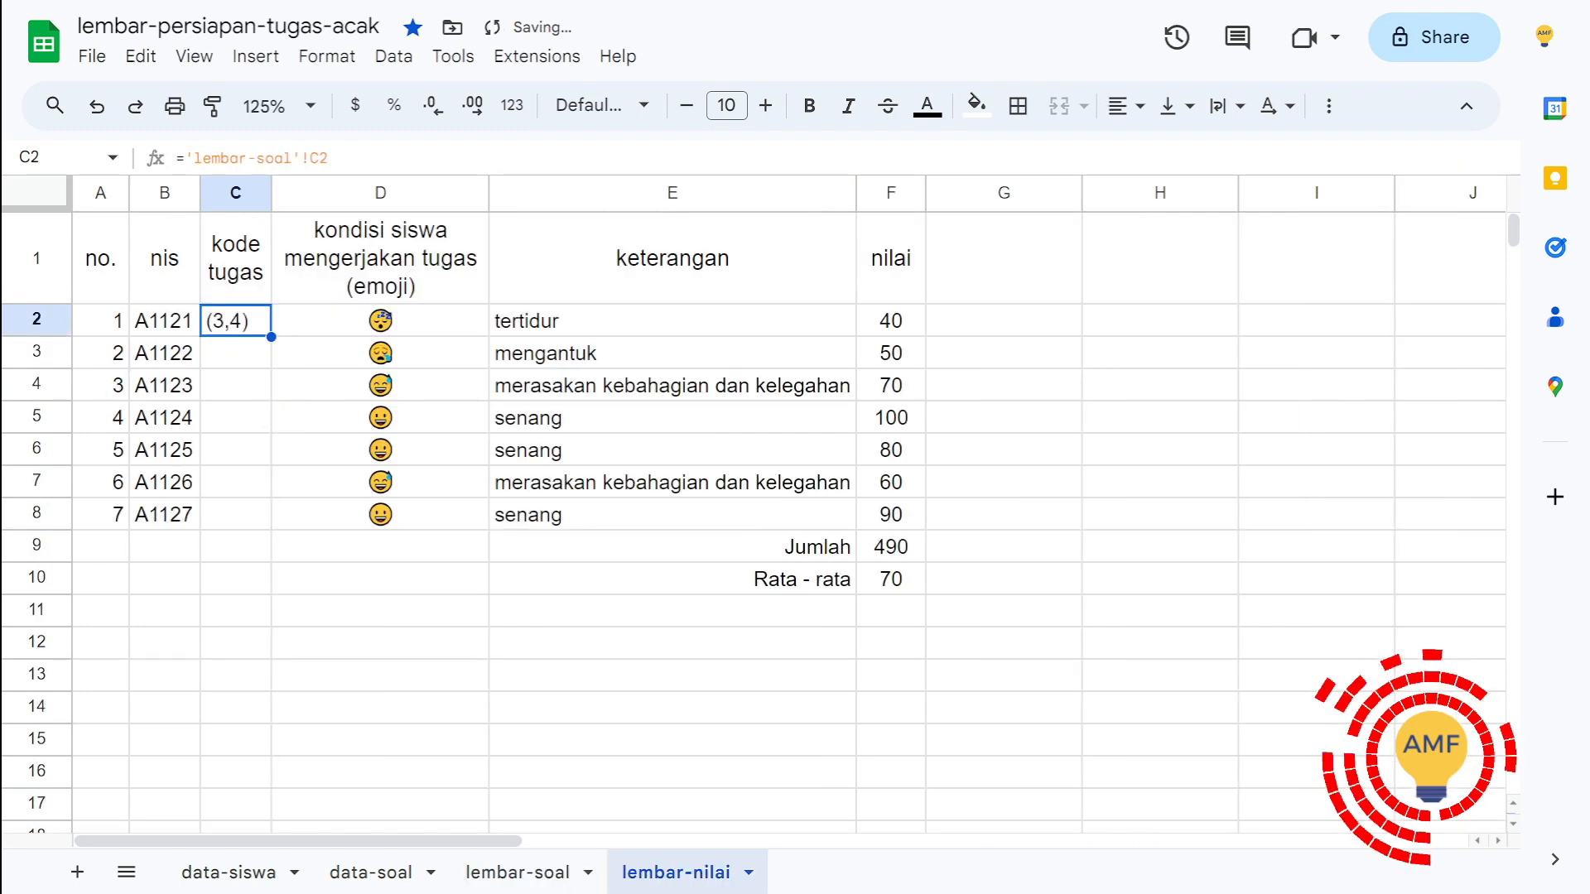
Step: Center C2 horizontally and vertically, and fill its formula down through C8
left_click(1124, 105)
left_click(1150, 152)
left_click(1174, 105)
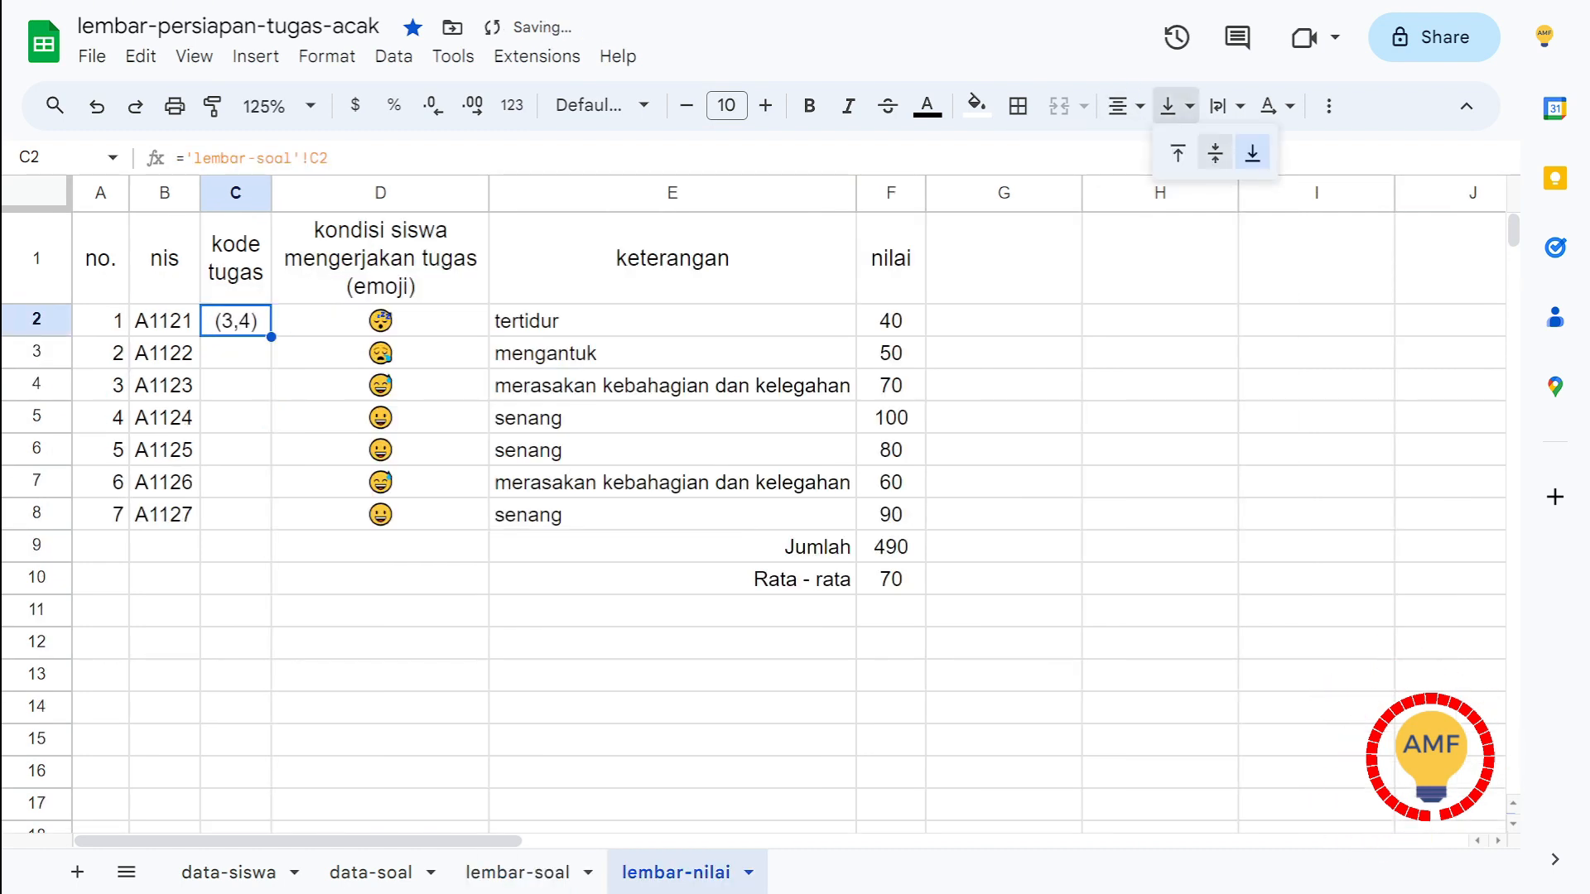
left_click(1218, 153)
left_click_drag(271, 337, 249, 521)
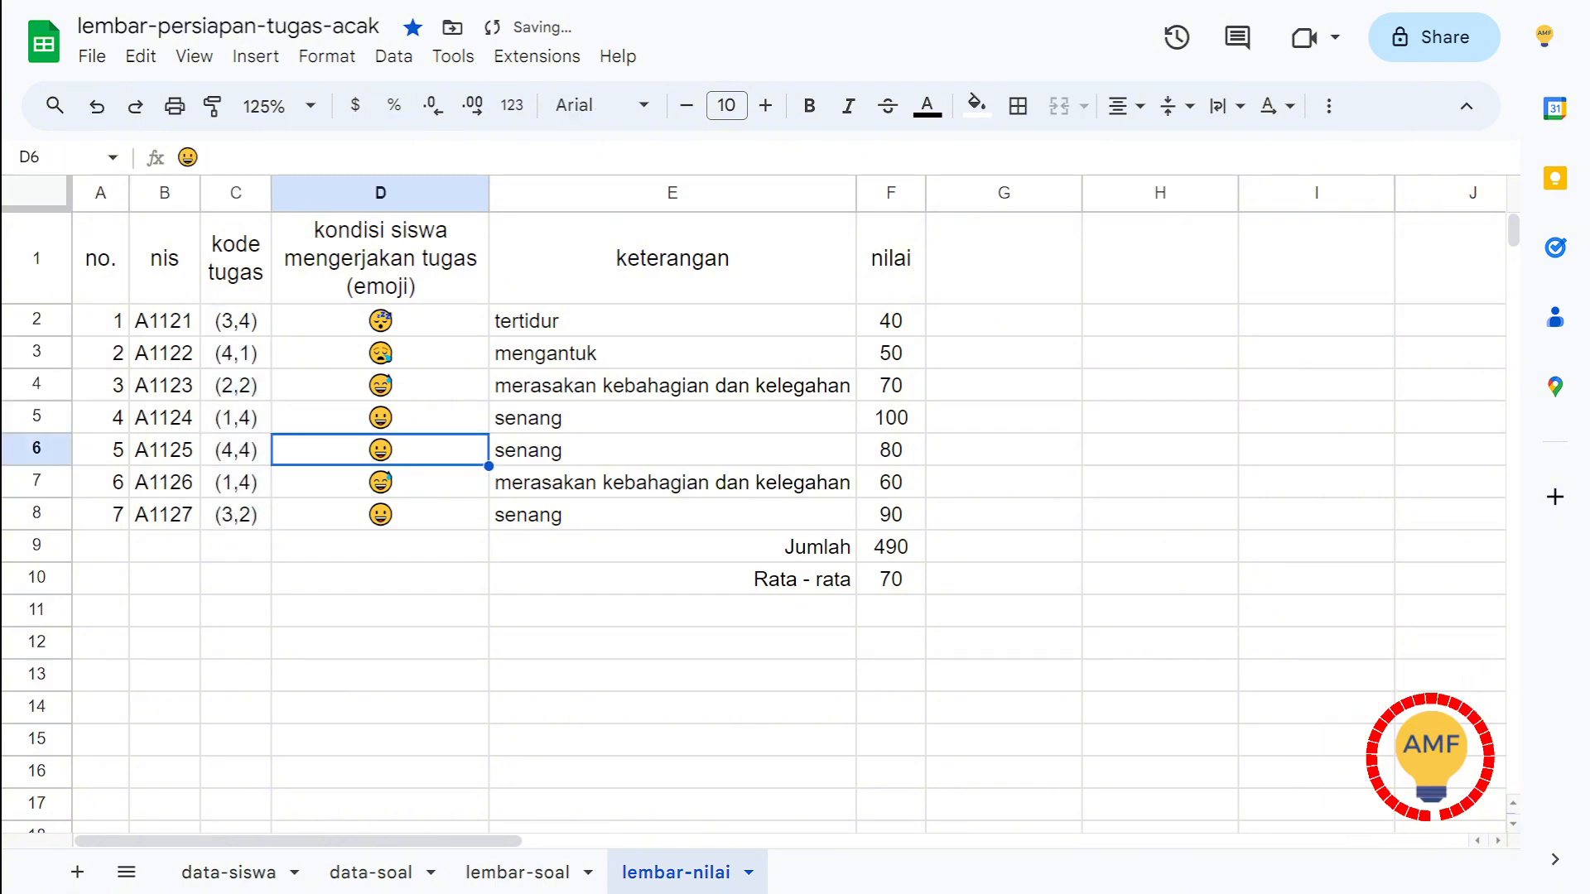
Step: Enter the heading "kode tugas akhir" in cell D1 of the lembar-soal sheet
left_click(518, 872)
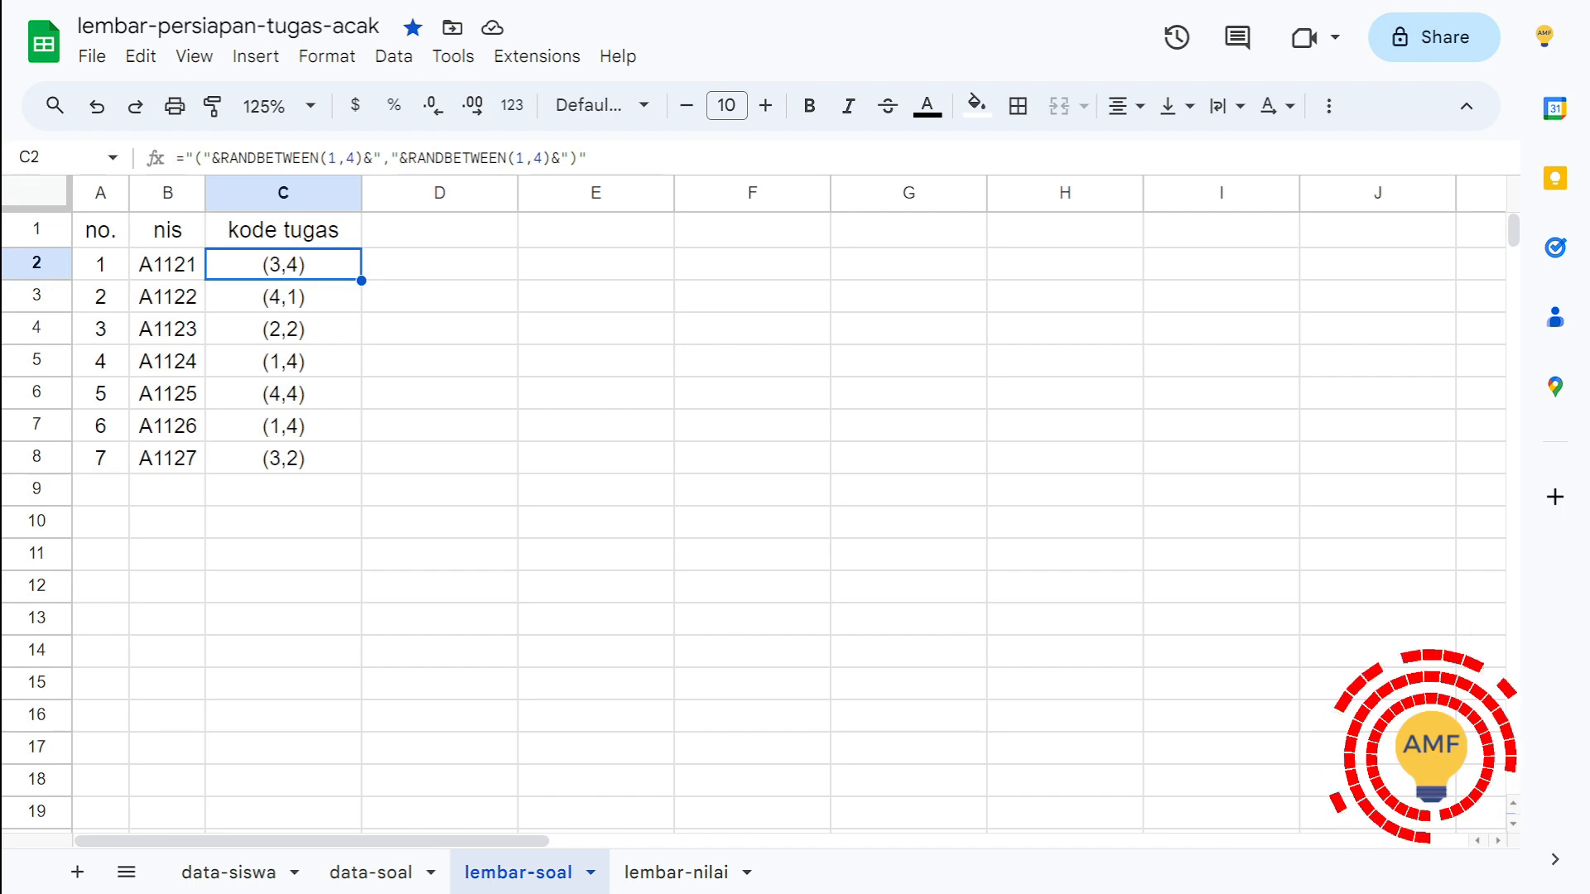
left_click(439, 230)
type("kode ")
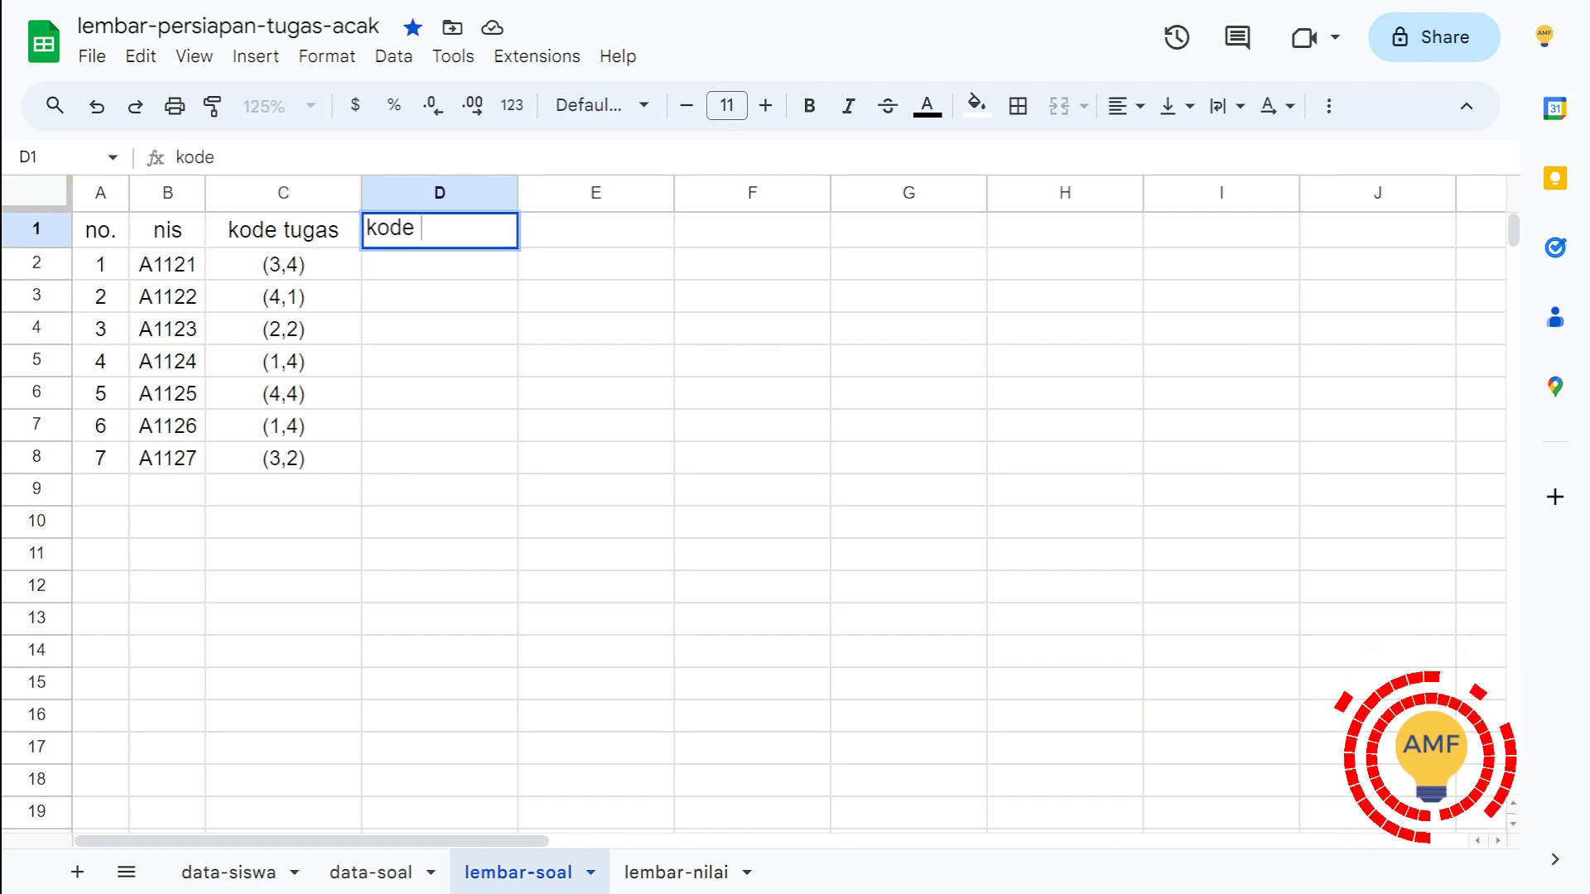
type("tugas fi")
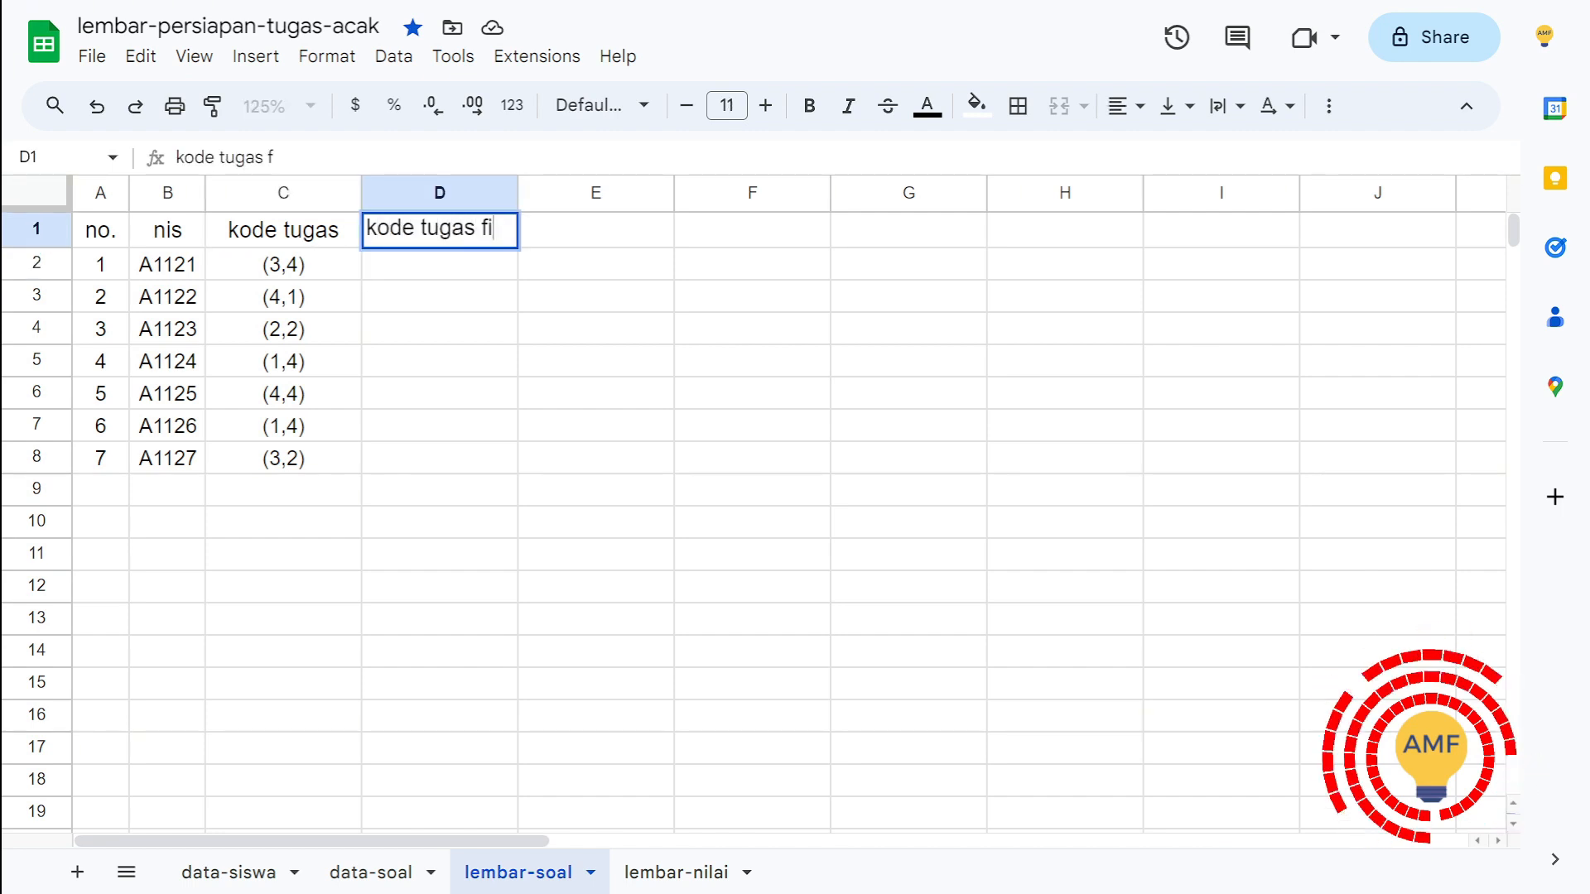
type("nal")
key("BackSpace")
key("BackSpace")
key("BackSpace")
key("BackSpace")
key("BackSpace")
type("ak")
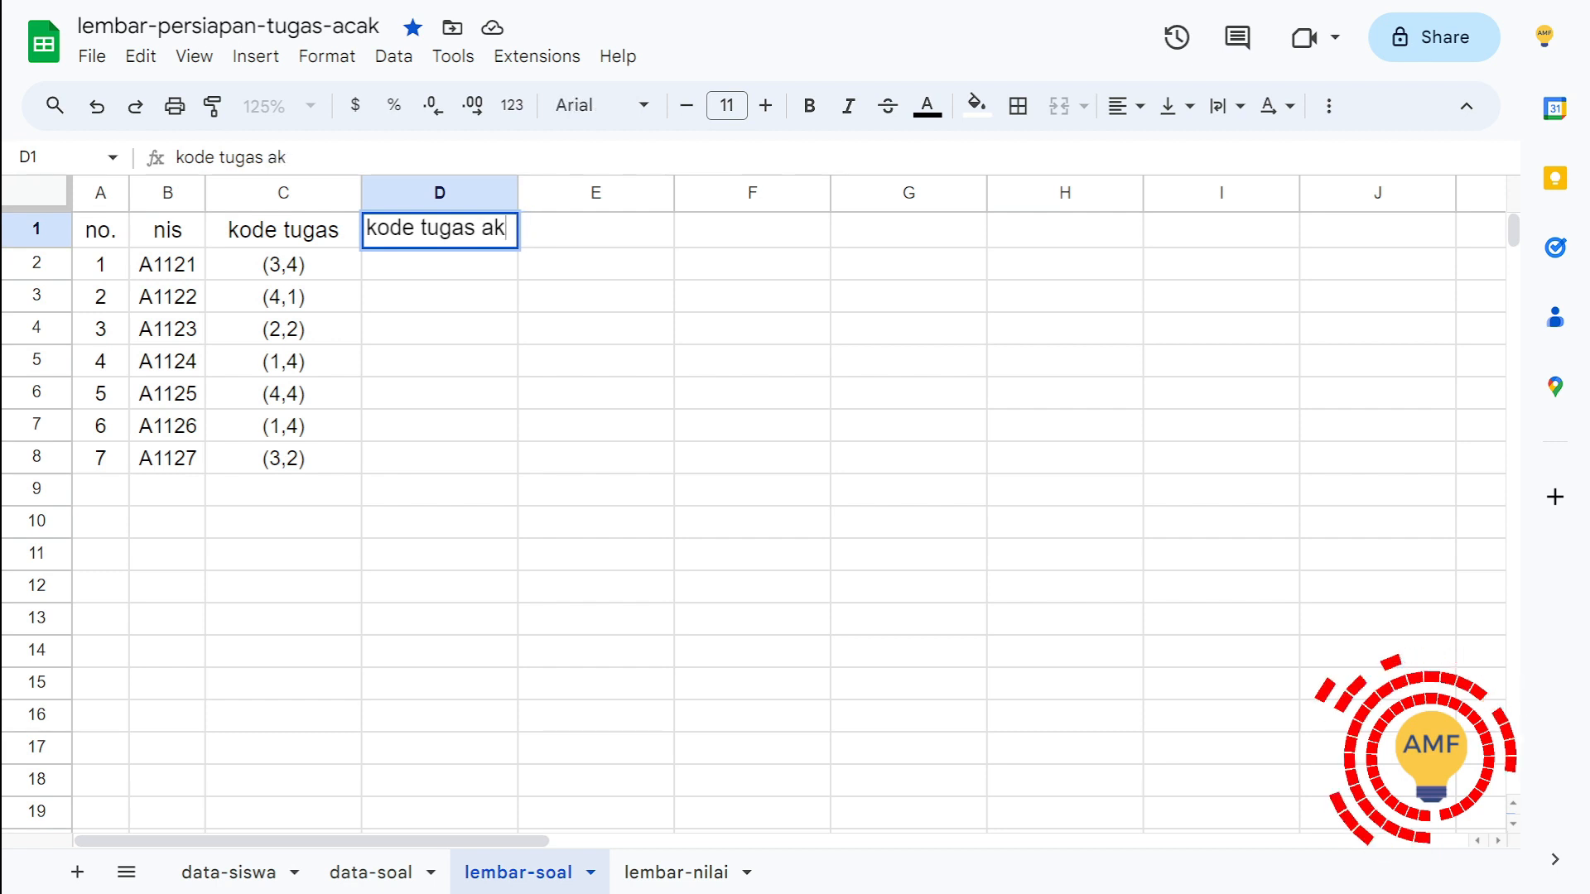
type("hir")
key("Return")
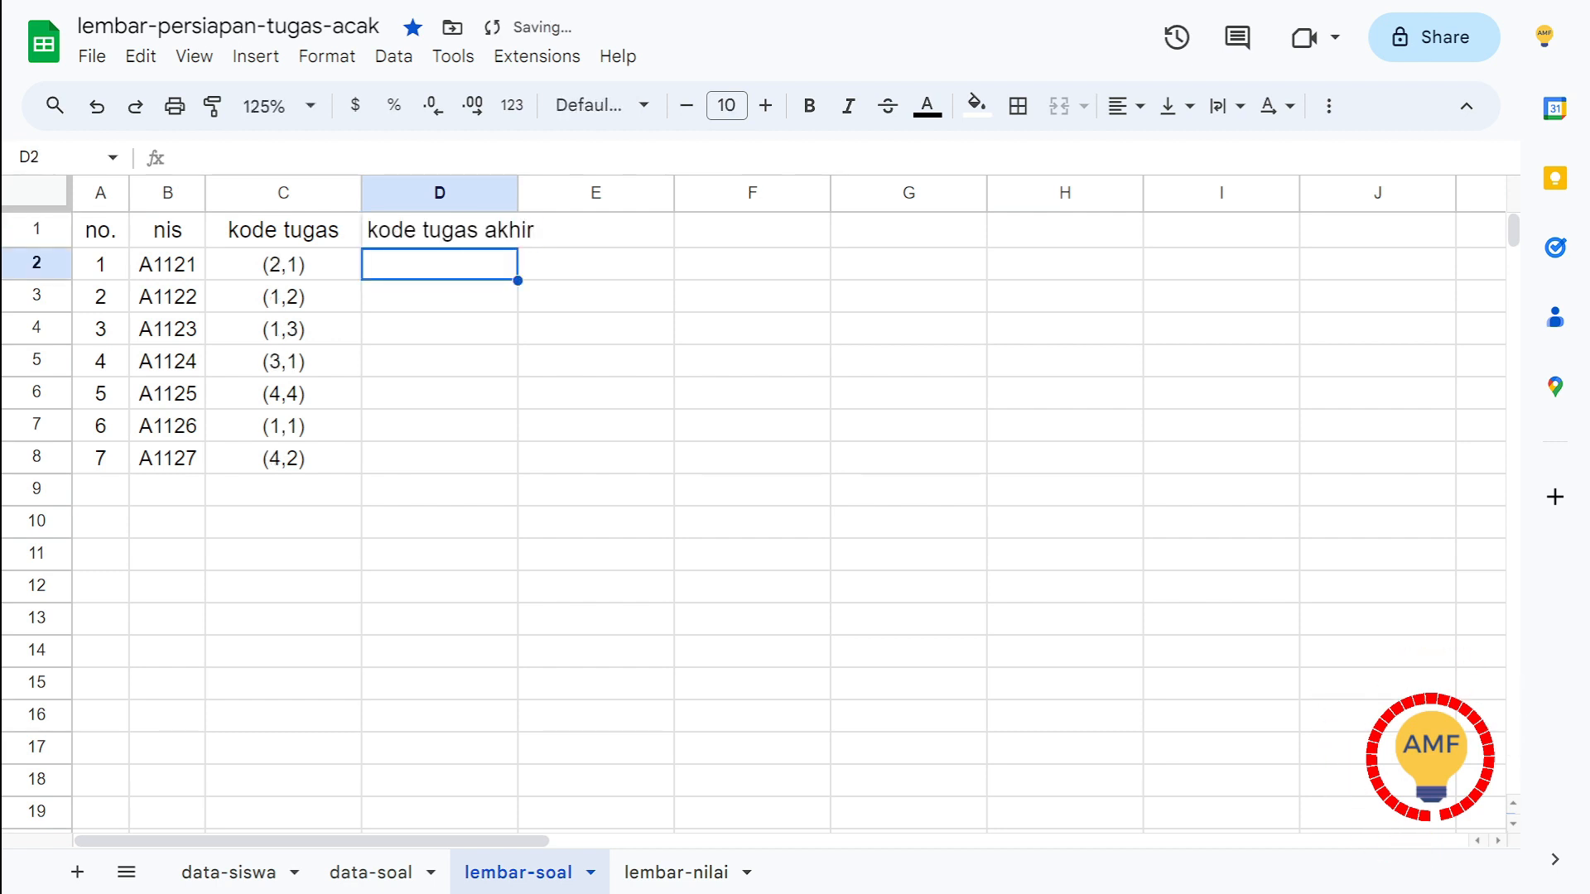
Step: Enter a test letter "s" in D2 to trigger a recalculation of the random codes, and delete it again
key("Left")
key("Right")
key("Return")
key("Return")
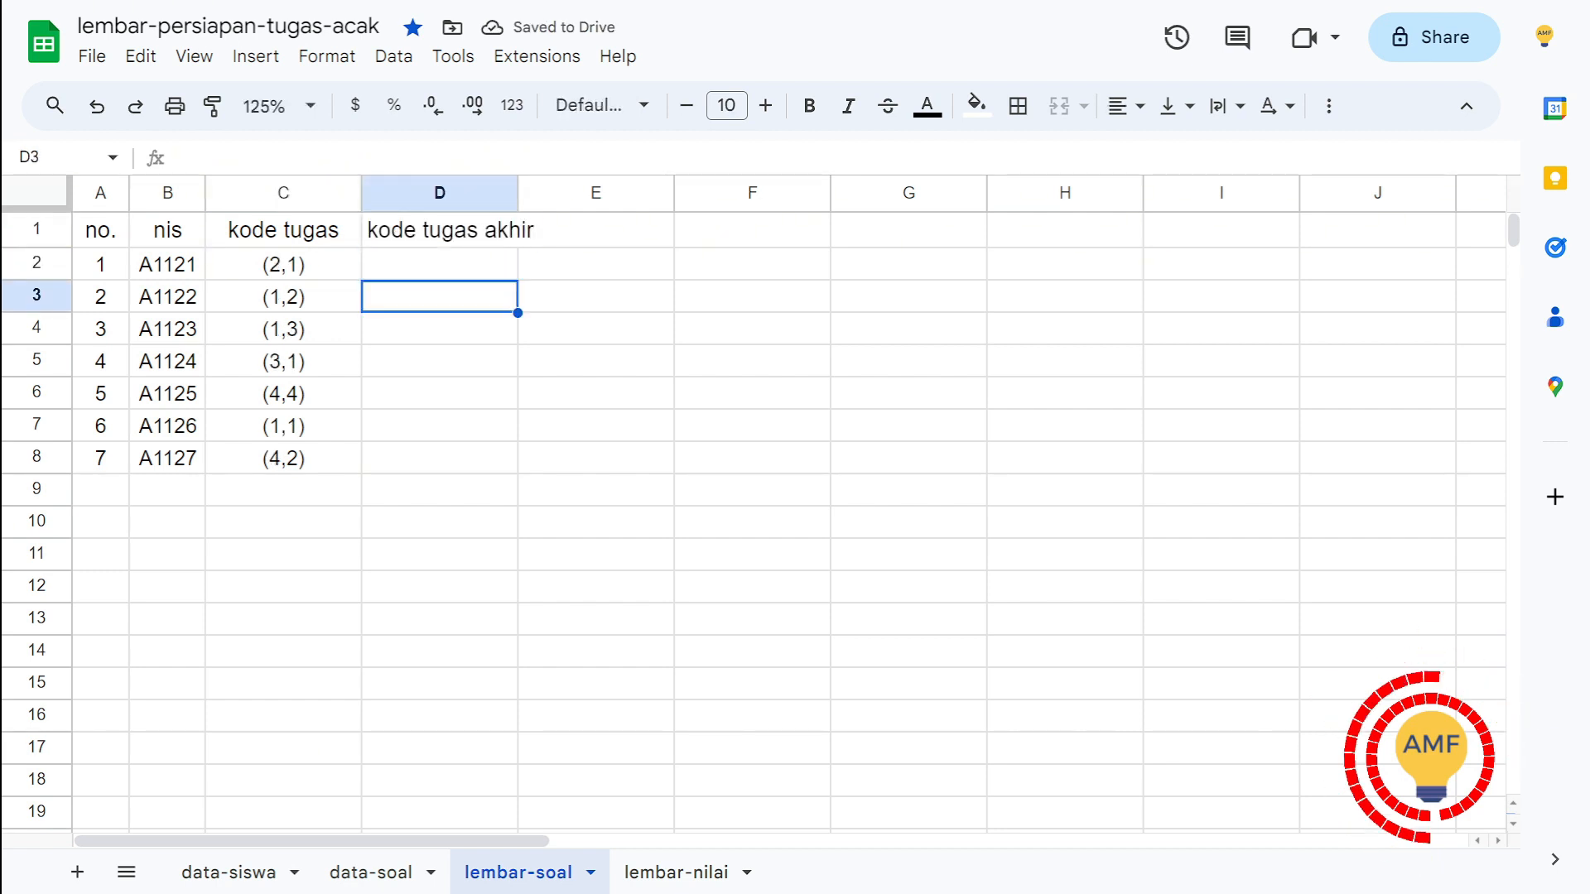
key("Up")
type("s")
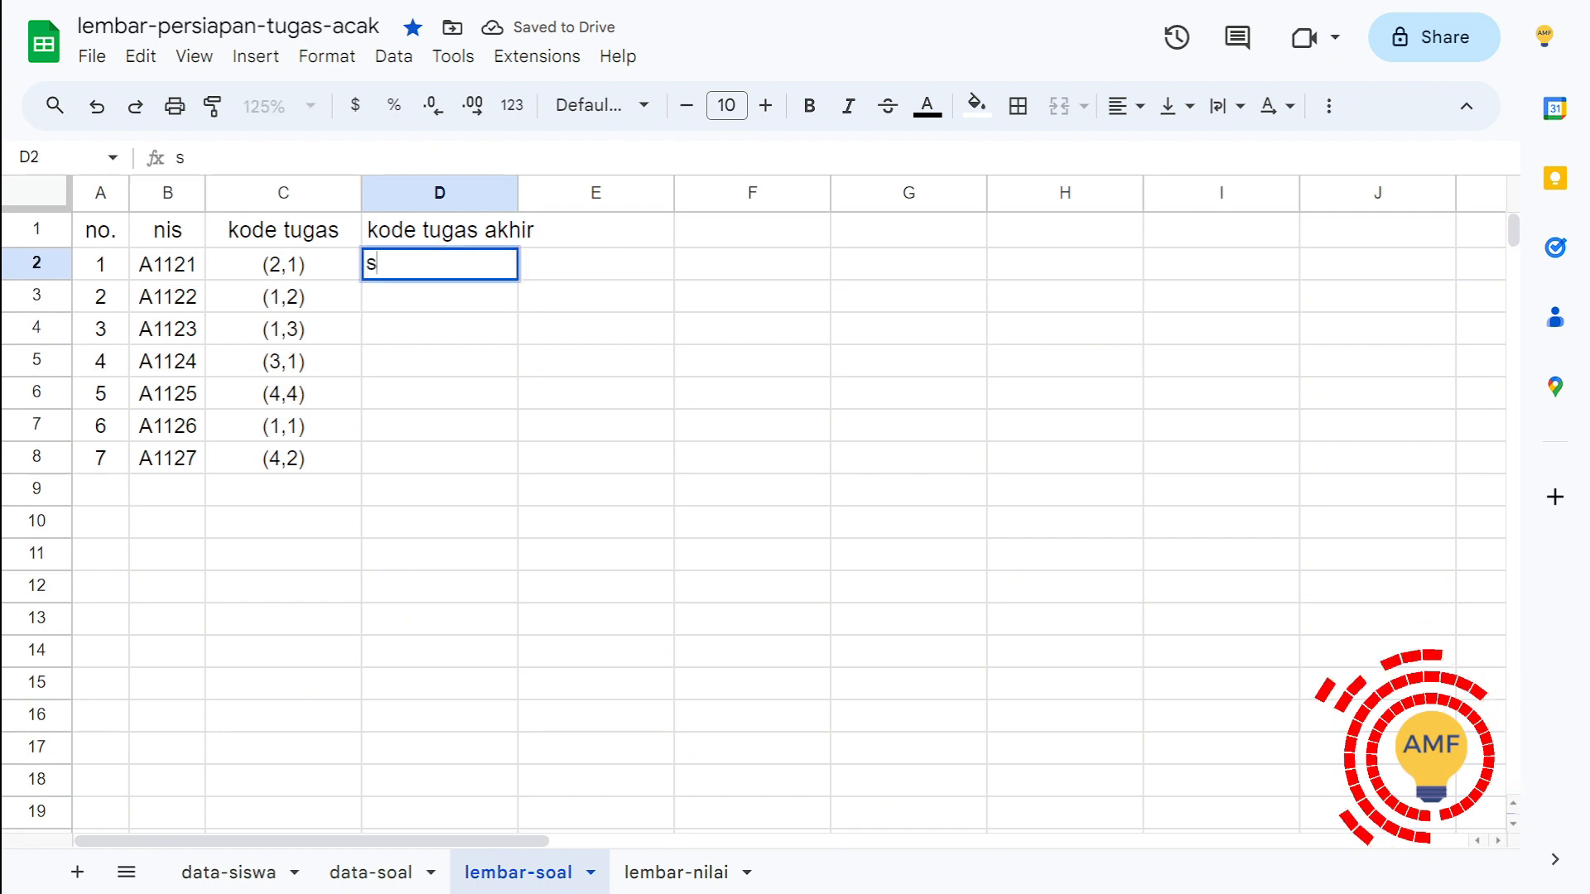
key("Return")
key("Up")
key("Delete")
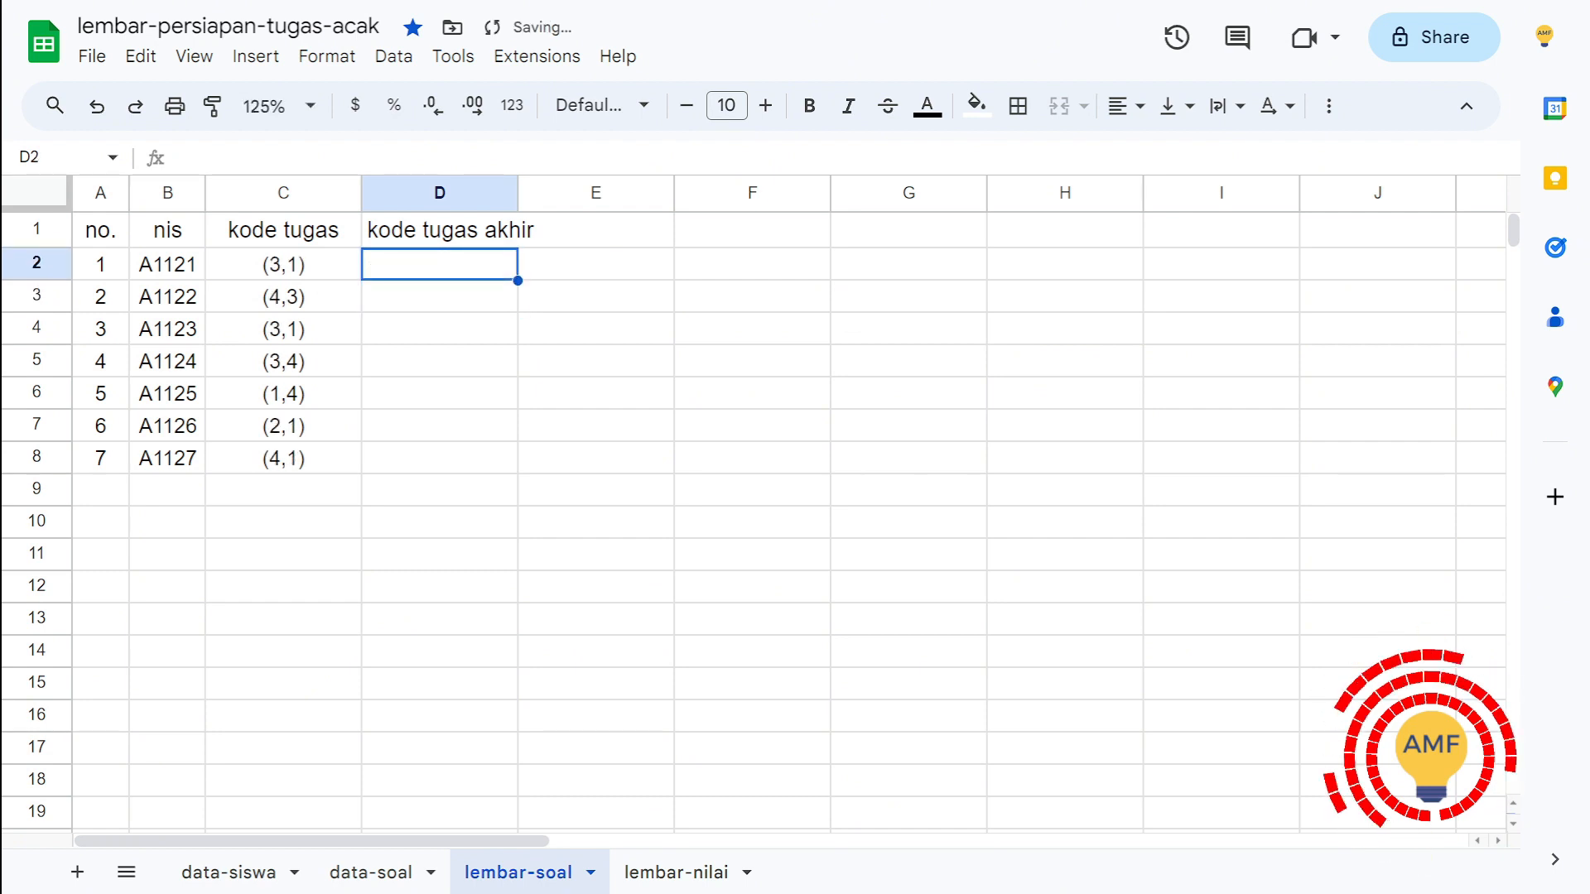
Step: Copy the random task codes in C2:C8 and paste them as values only into D2:D8
key("Left")
key("ctrl+shift+Down")
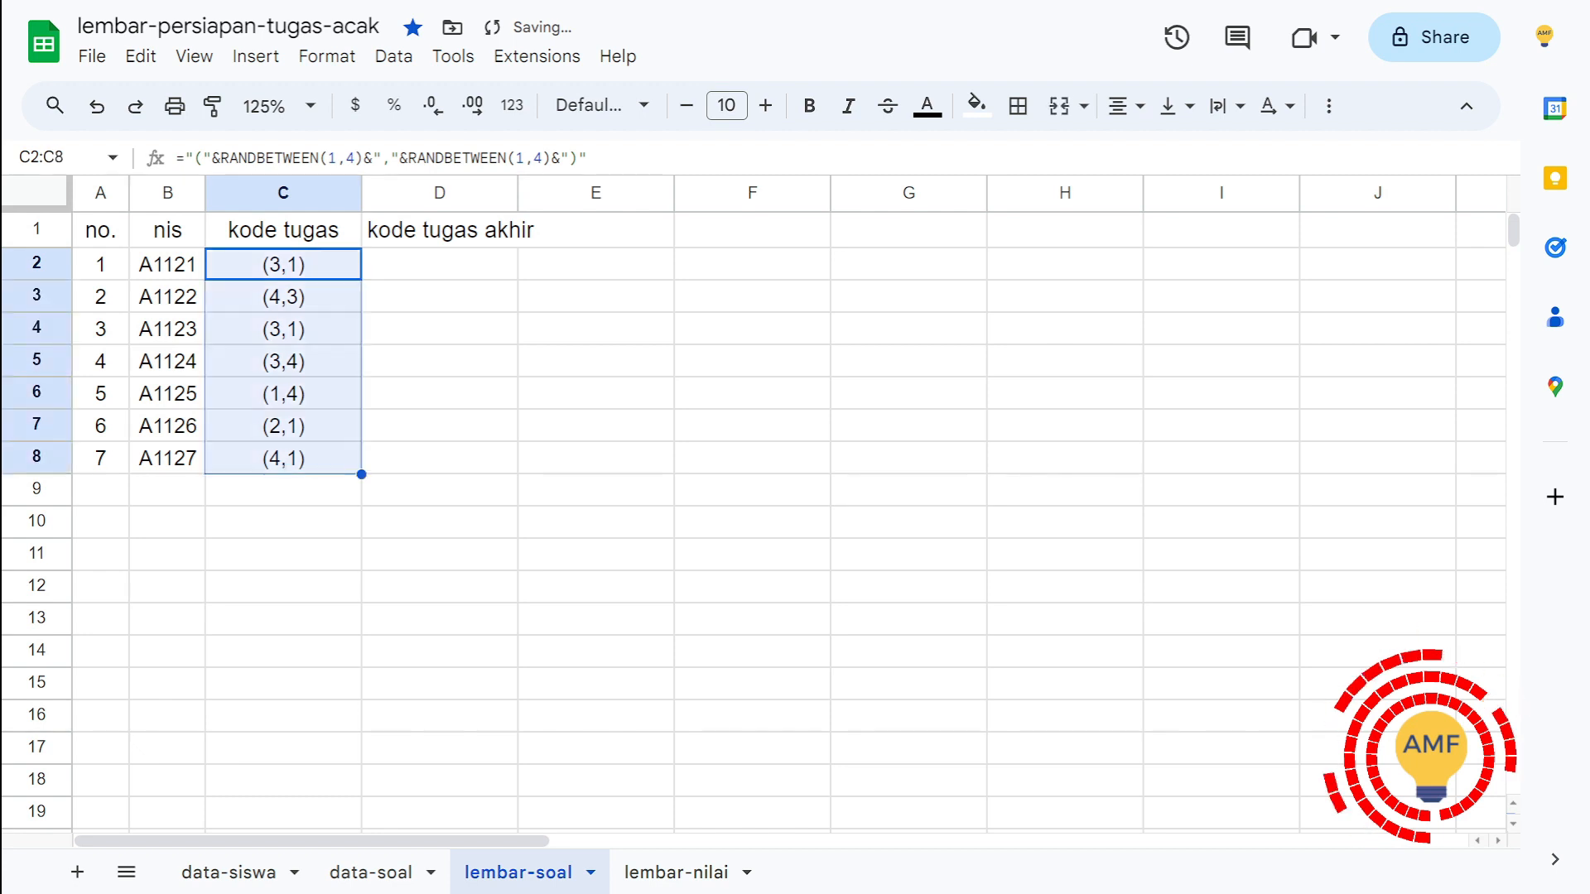
key("ctrl+c")
key("Right")
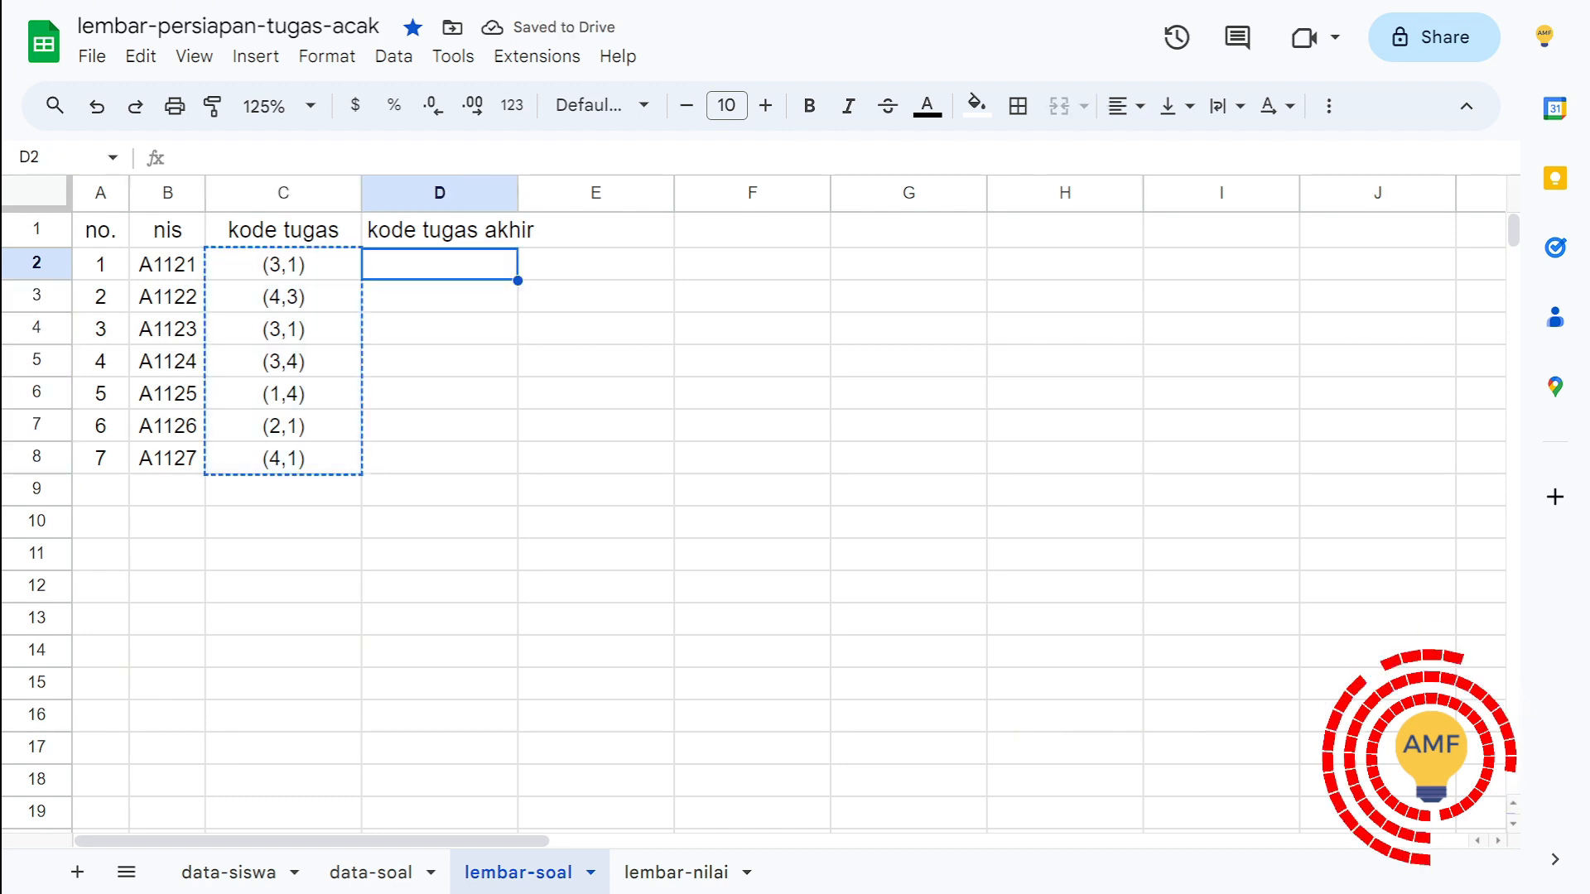
key("ctrl+v")
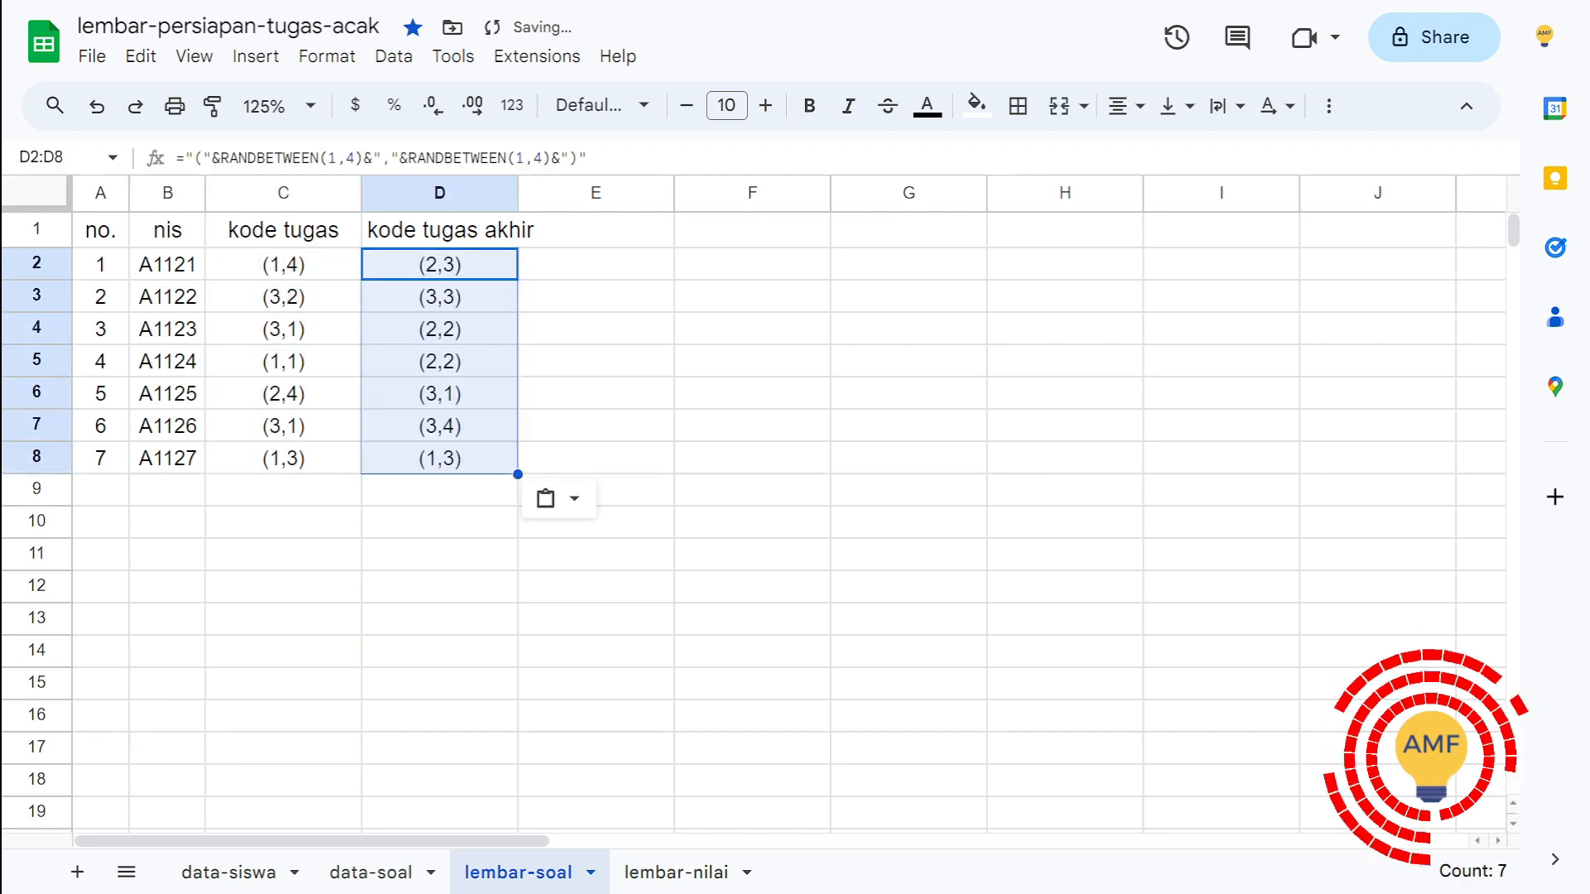
left_click(559, 499)
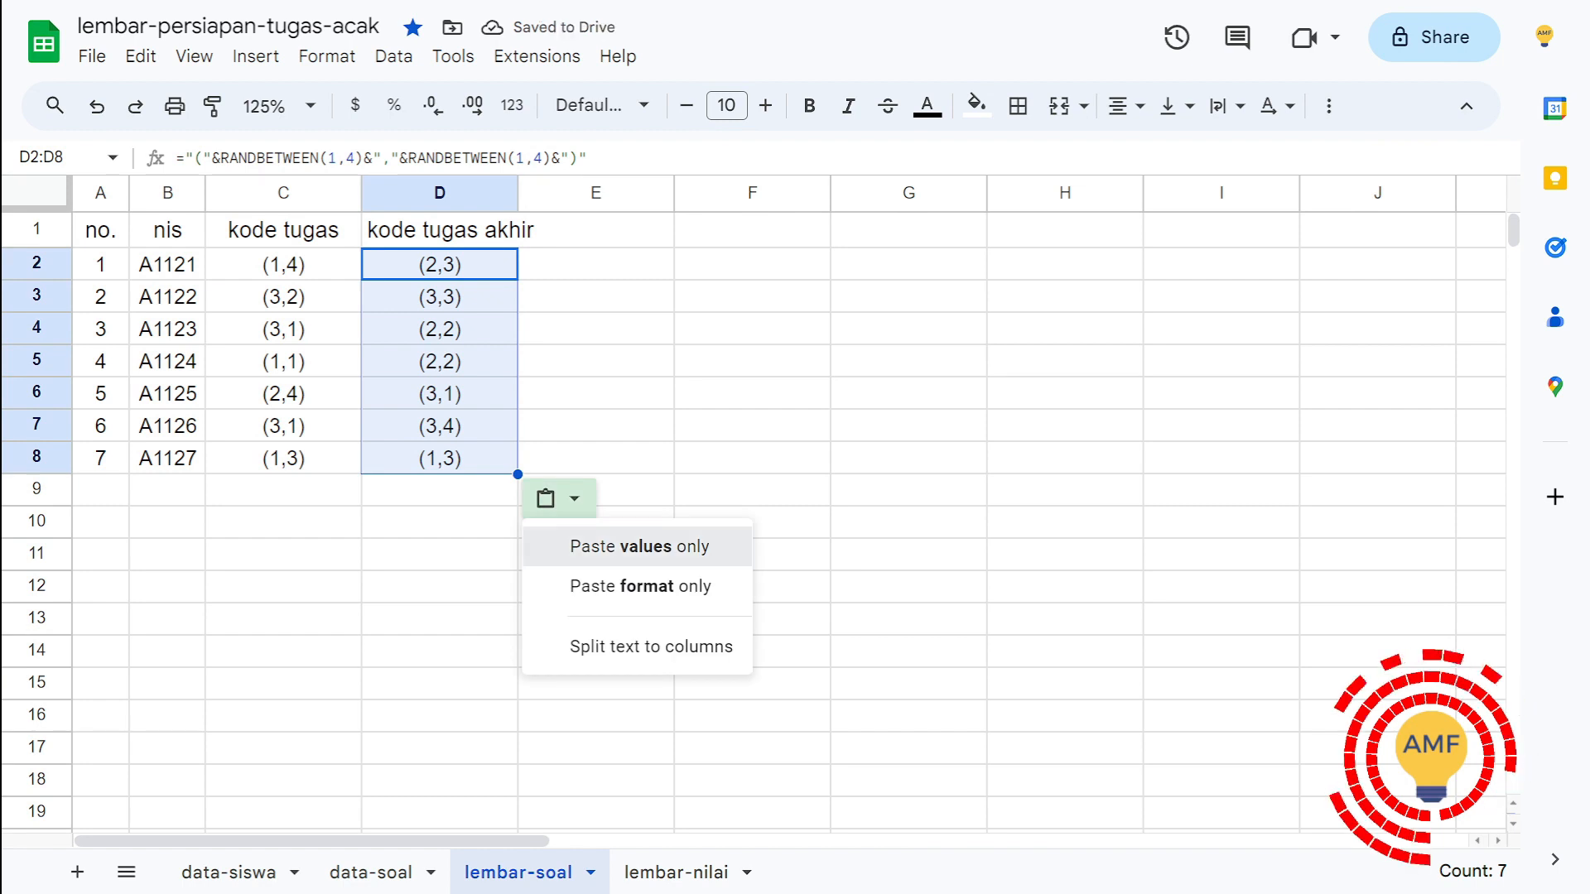
left_click(638, 547)
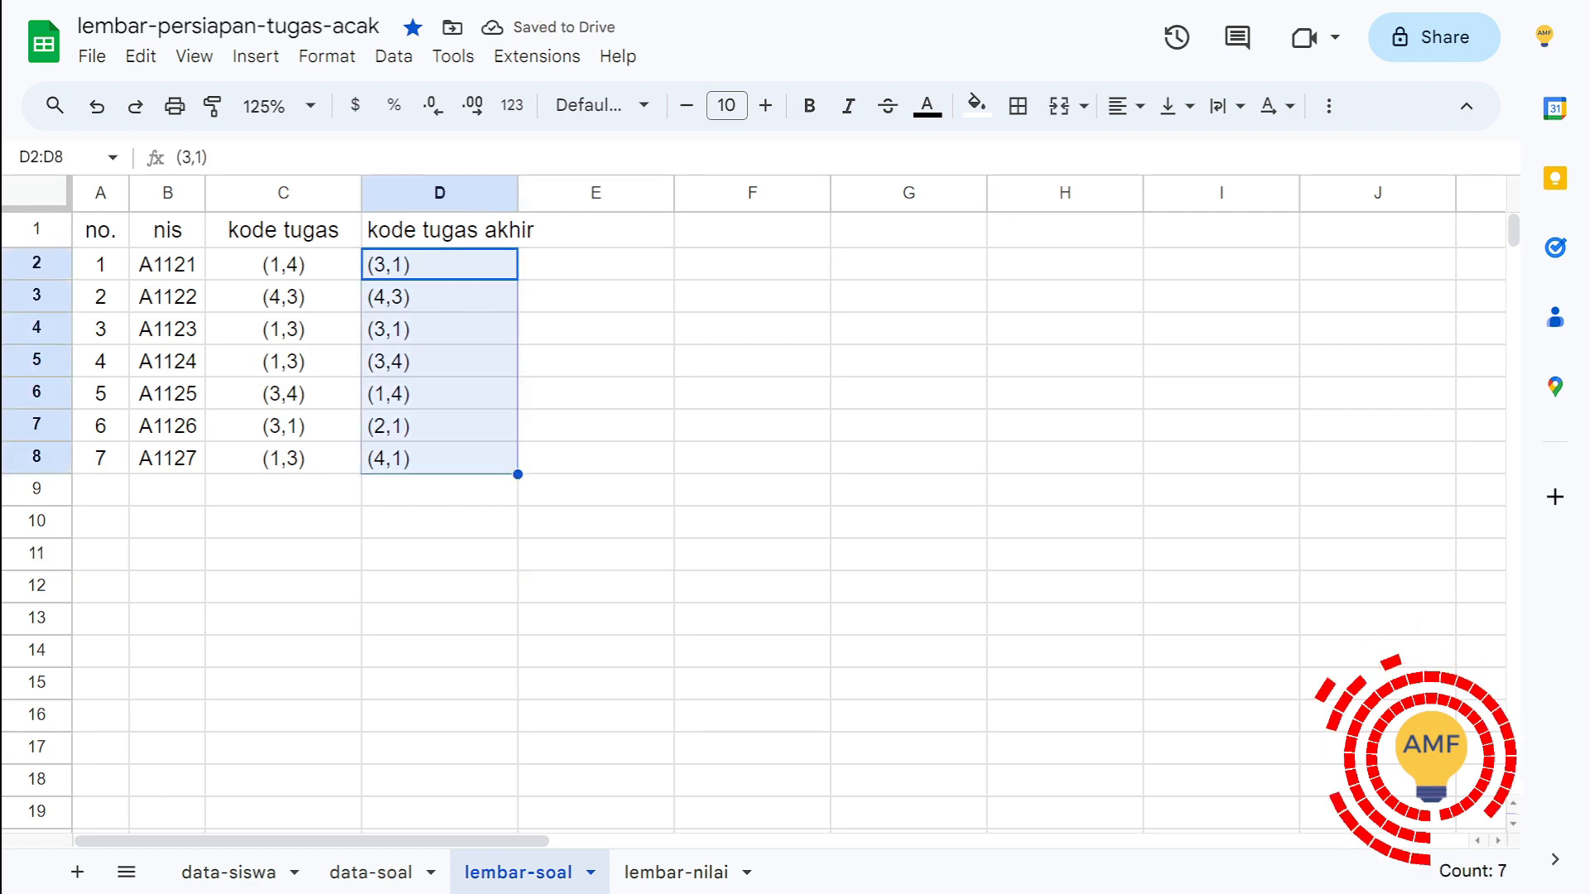
Step: Center the pasted codes in D2:D8 horizontally and align them to the vertical middle
left_click(1125, 106)
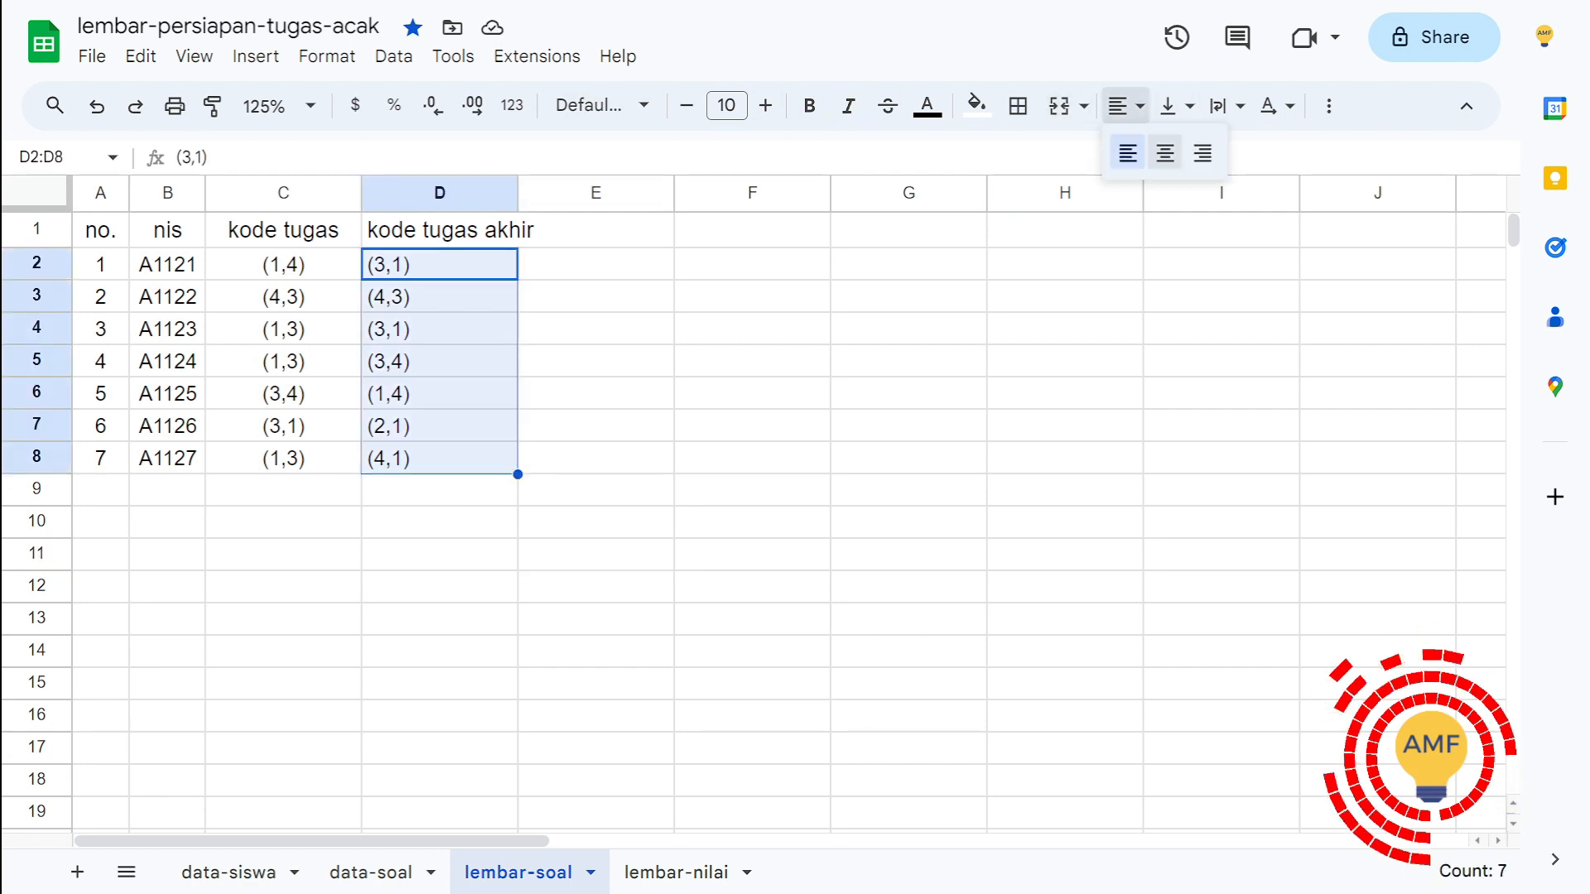
left_click(1165, 154)
left_click(1176, 106)
left_click(1214, 153)
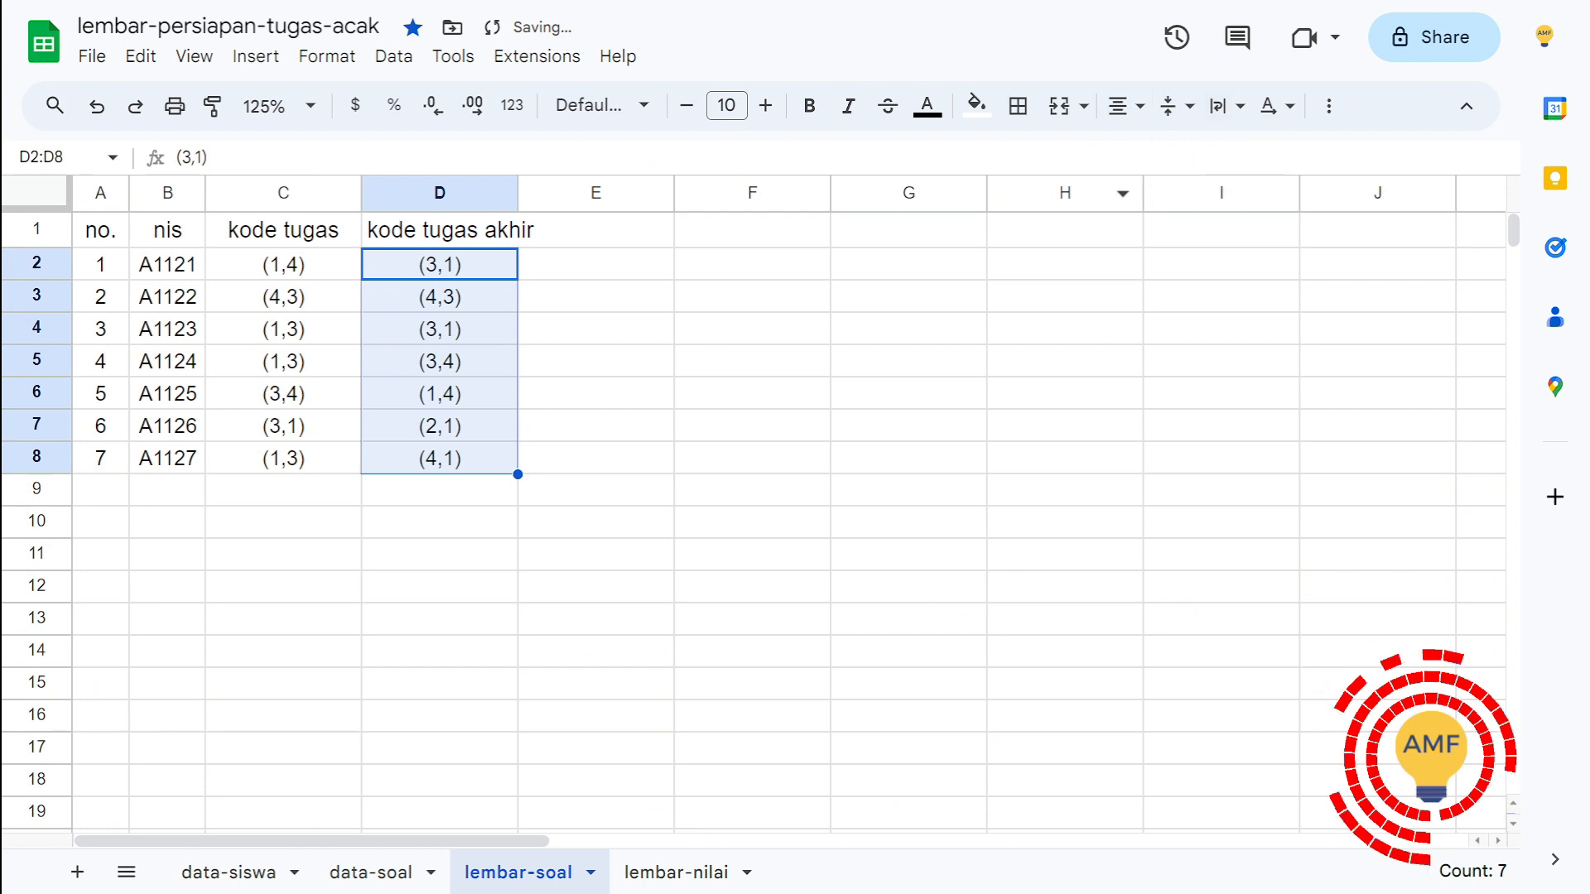
Step: Change the heading in C1 of lembar-soal to "kode tugas dengan formula"
left_click(283, 296)
double_click(283, 230)
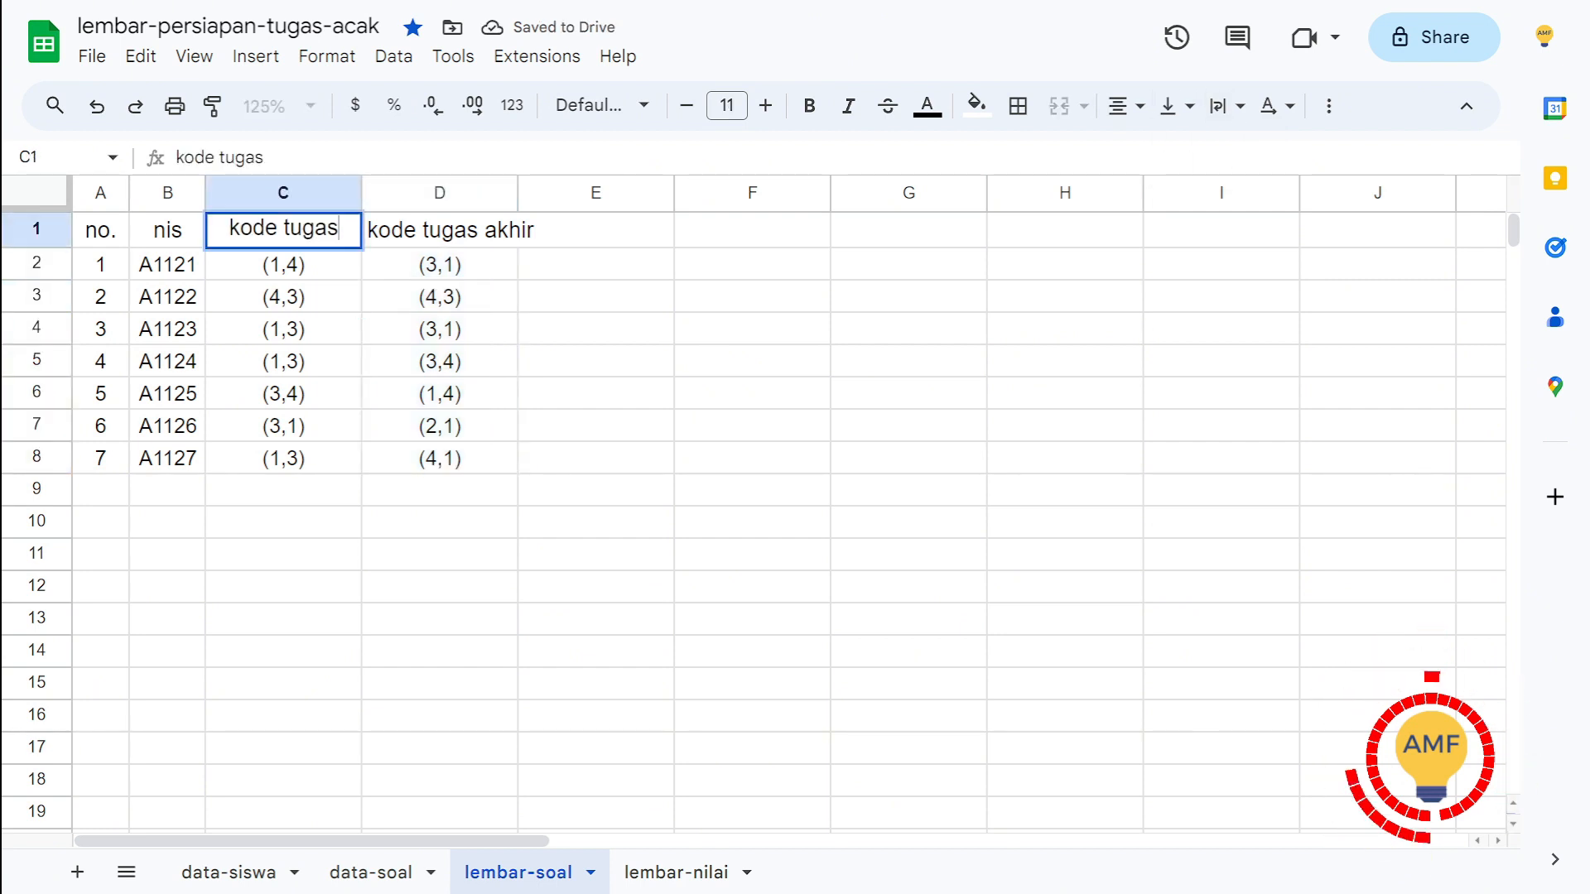
type("dengan f")
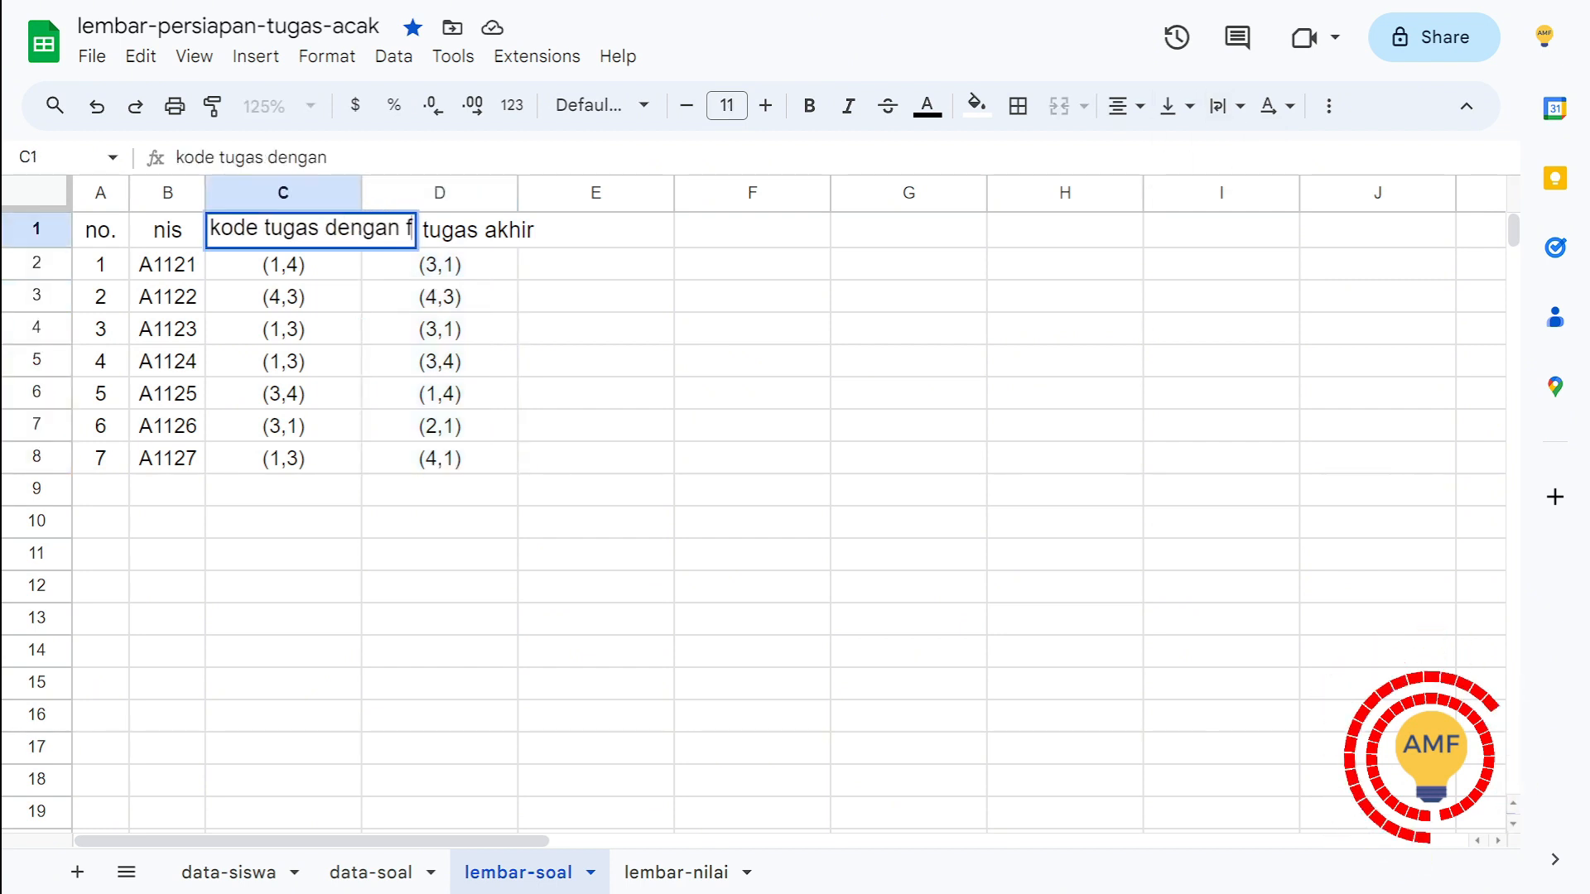
type("ormula")
key("Return")
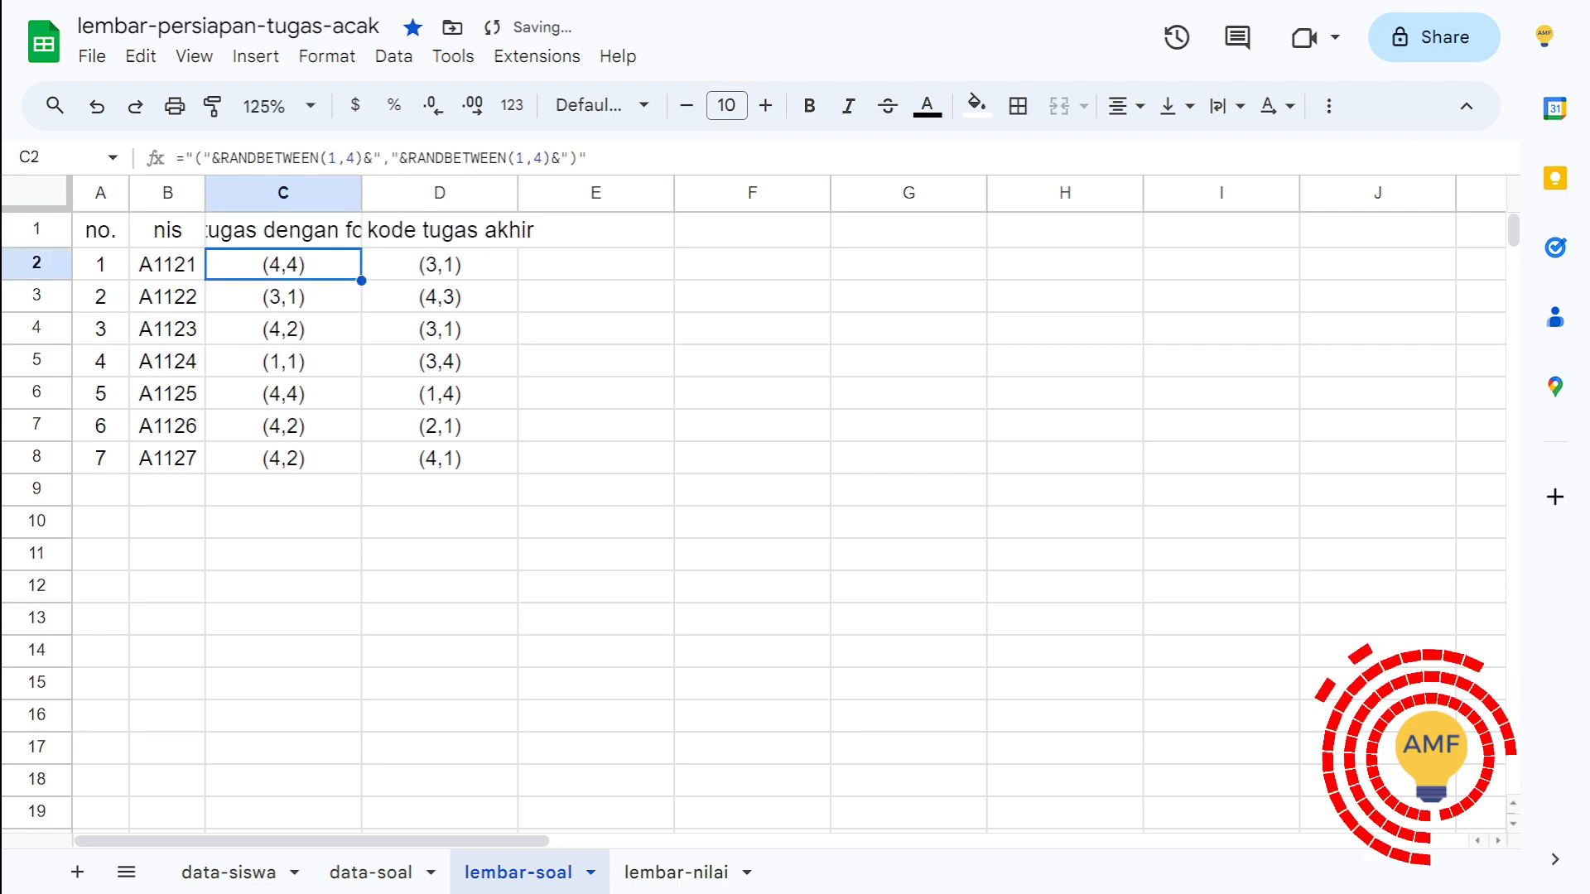
Step: Align the C1 heading to the vertical middle and wrap its text within the column
left_click(284, 230)
left_click(1176, 106)
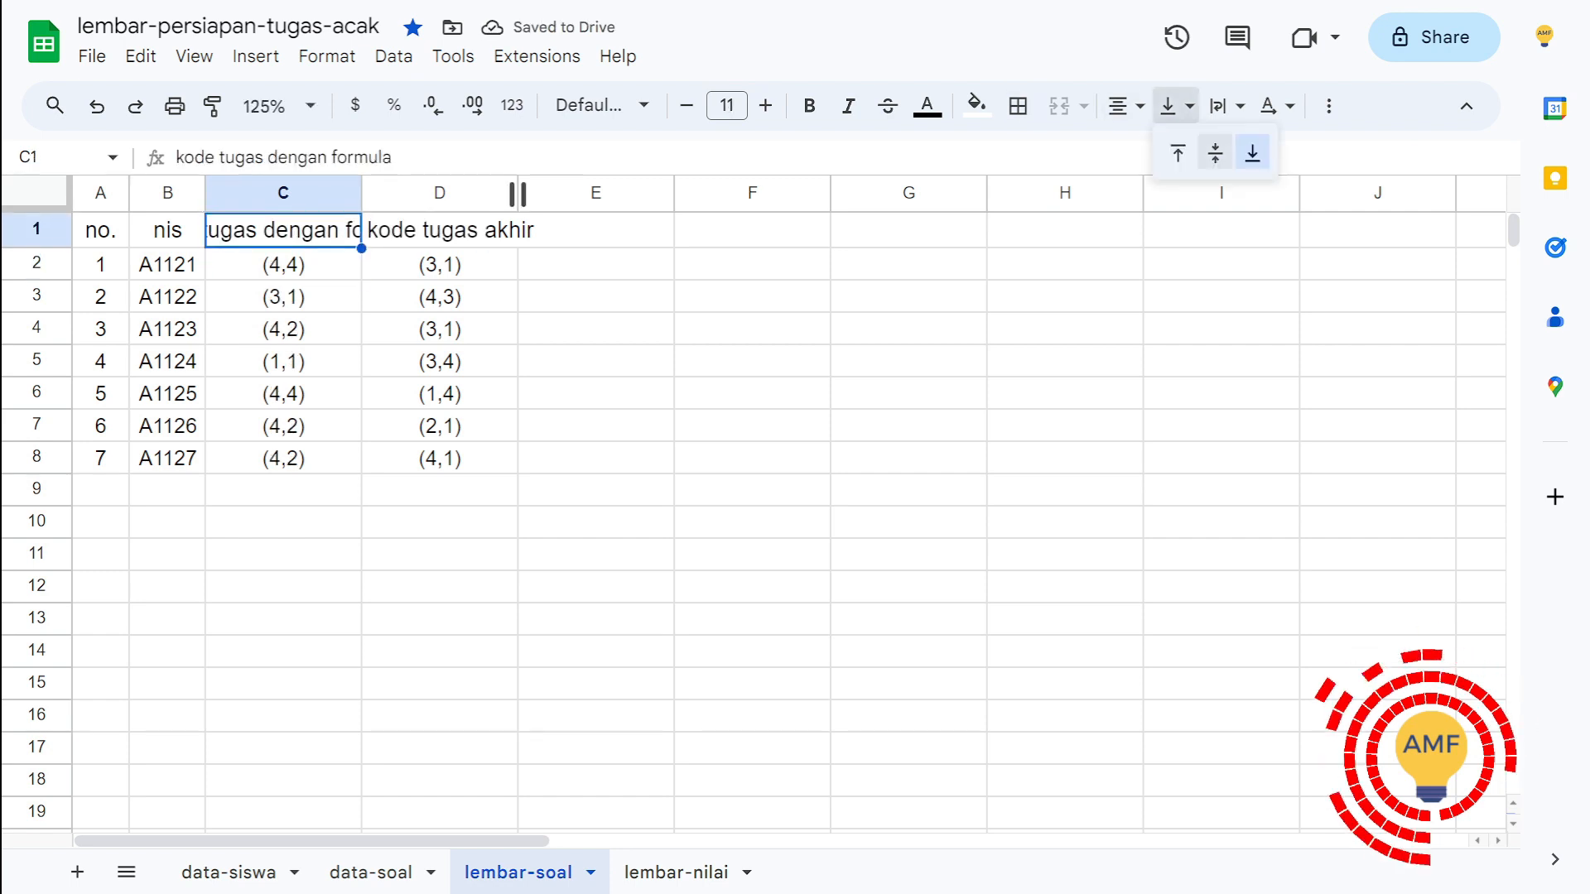
left_click(1209, 157)
left_click(1218, 106)
left_click(1257, 153)
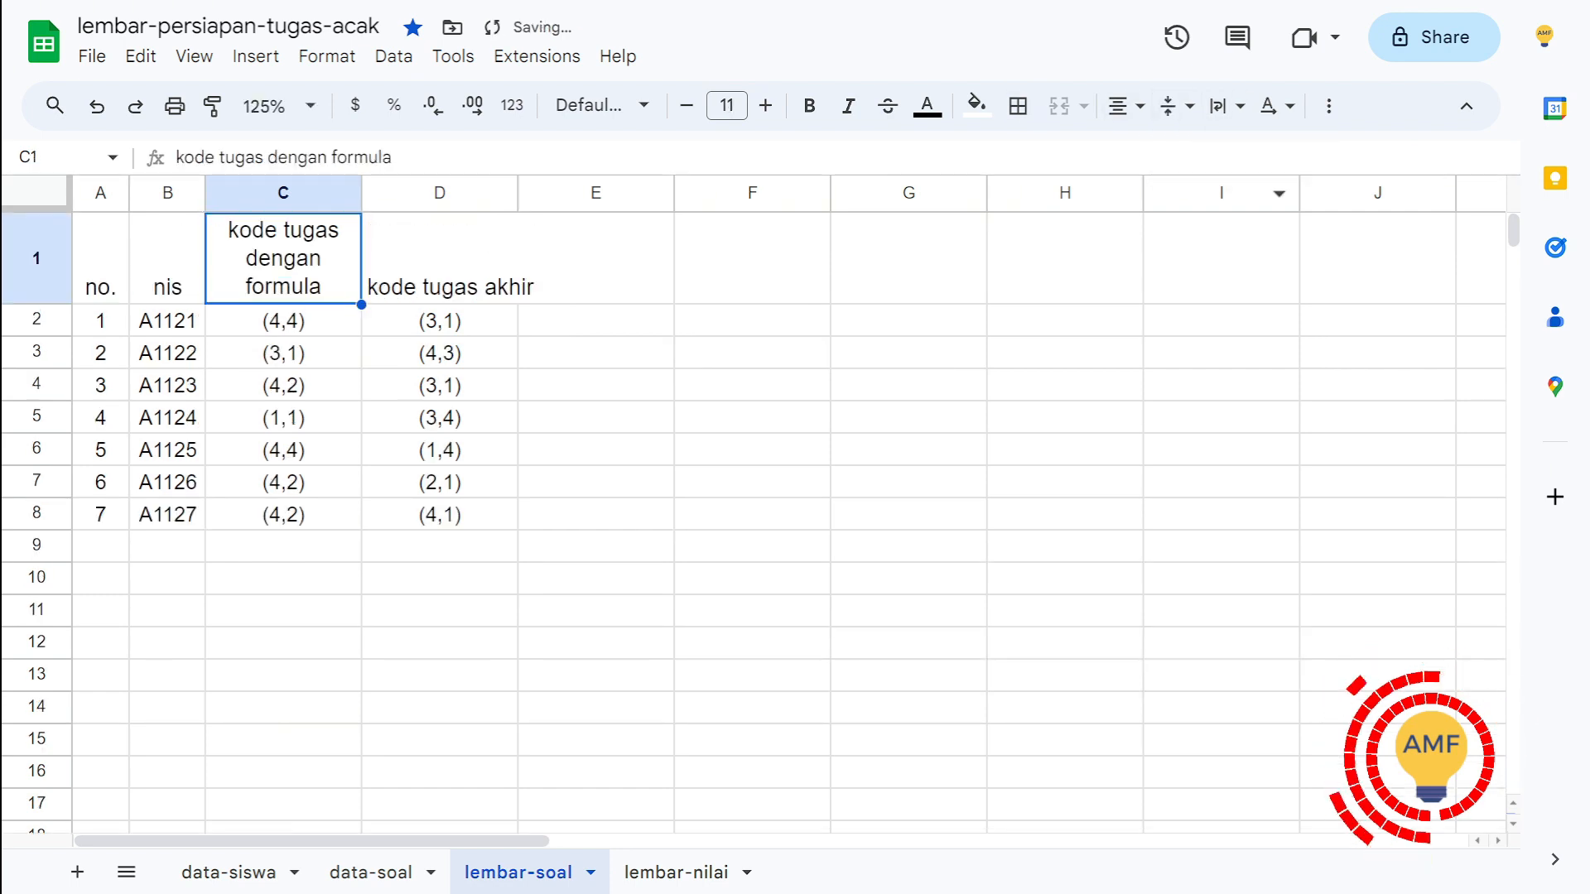
Step: Align all headings in row 1 of lembar-soal to the vertical middle
left_click(36, 257)
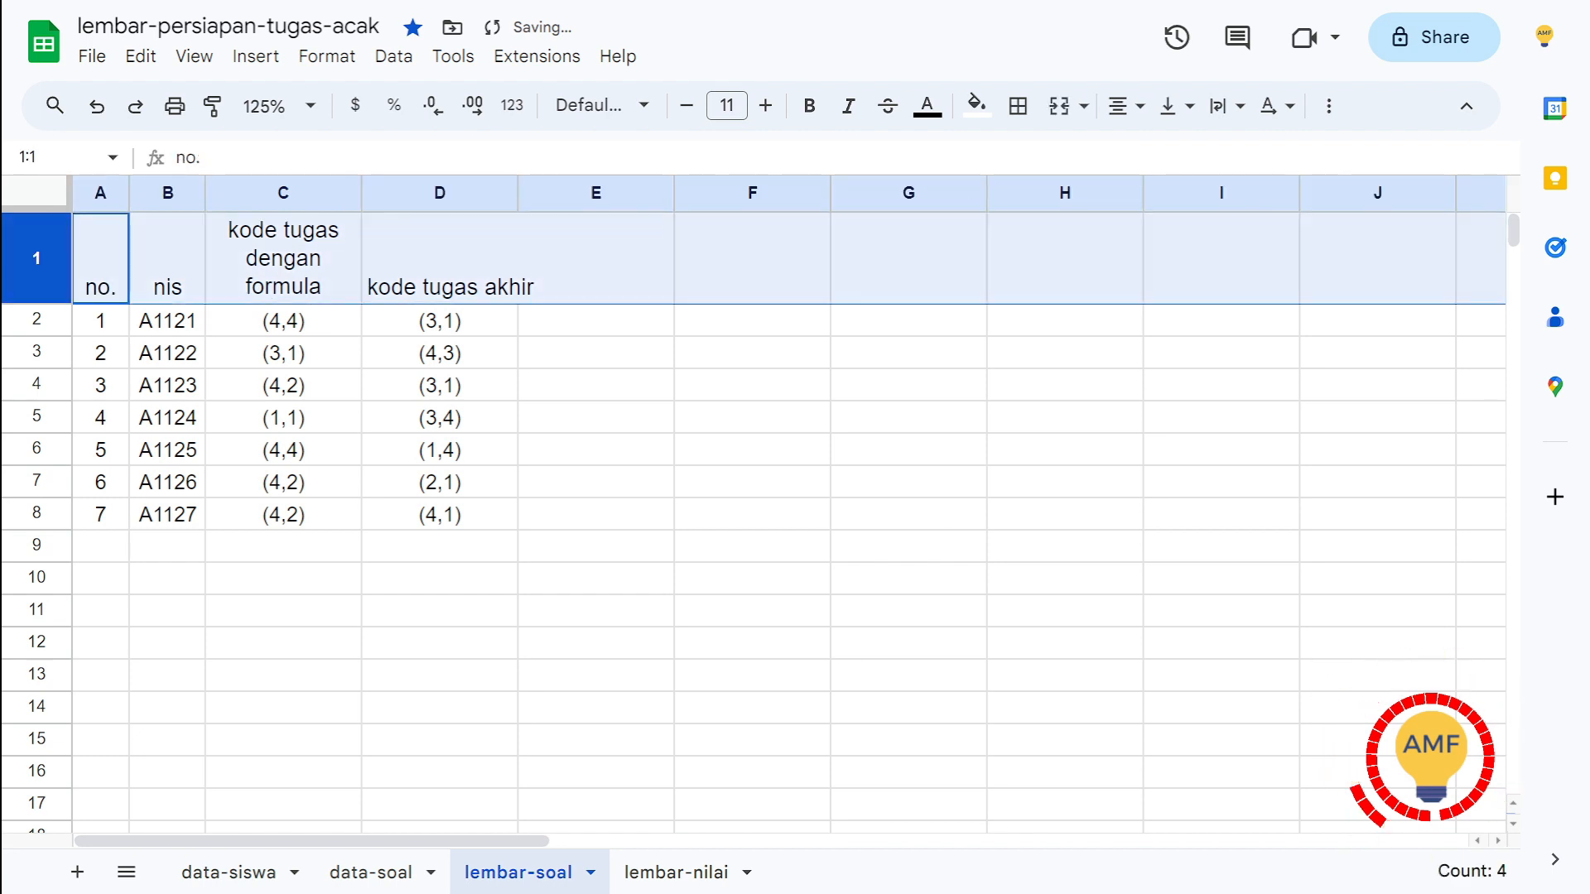
left_click(1176, 106)
left_click(1209, 153)
Step: Wrap the kode tugas akhir heading in D1 and center it horizontally
left_click(439, 265)
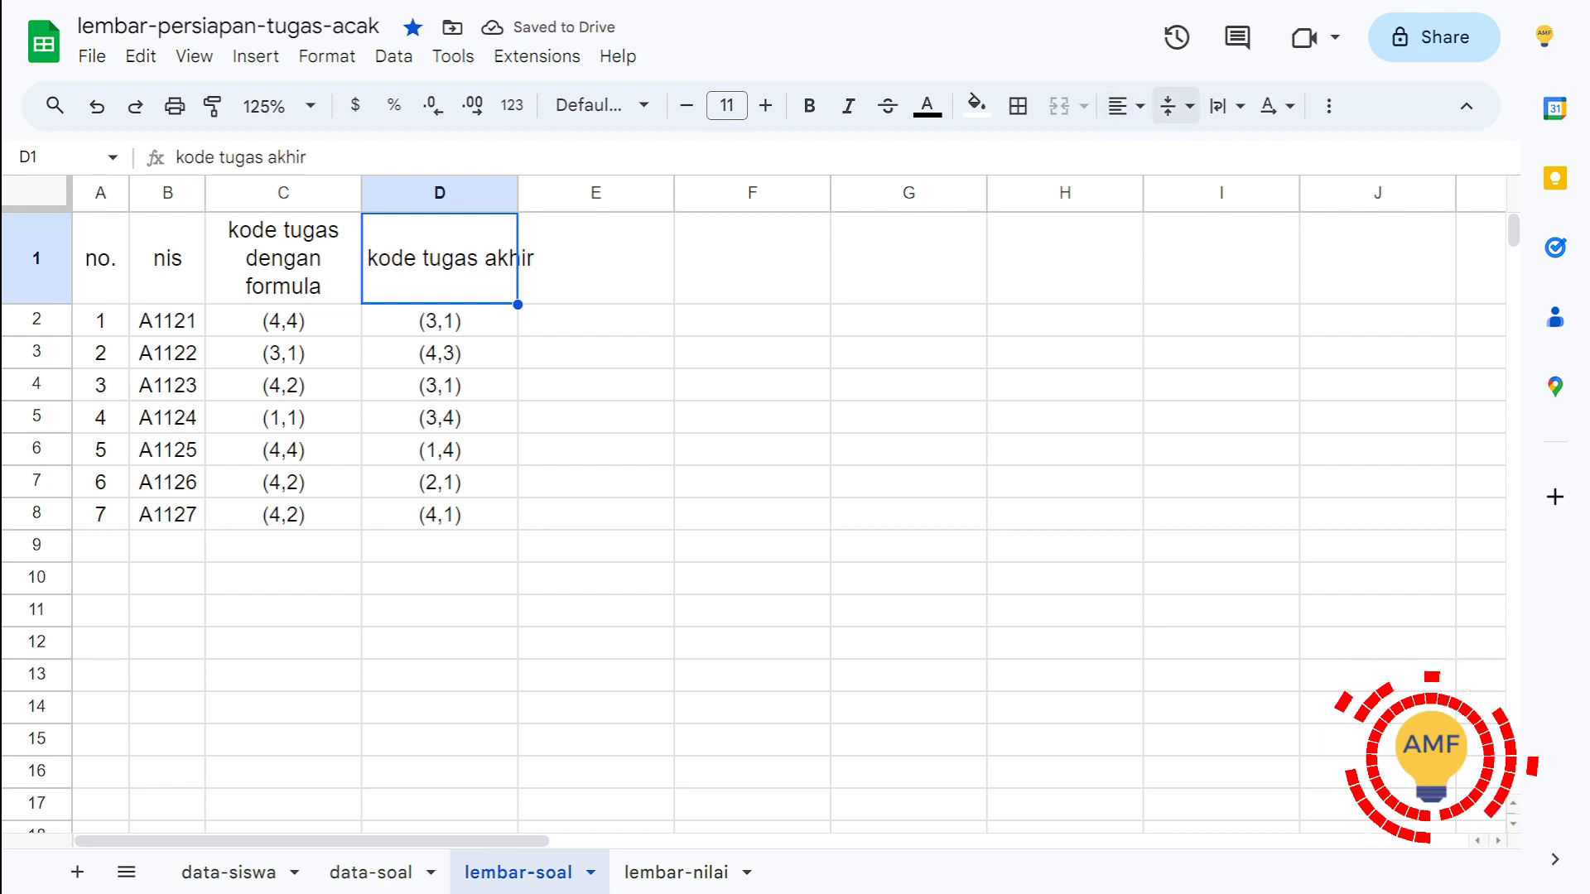
left_click(1217, 106)
left_click(1258, 152)
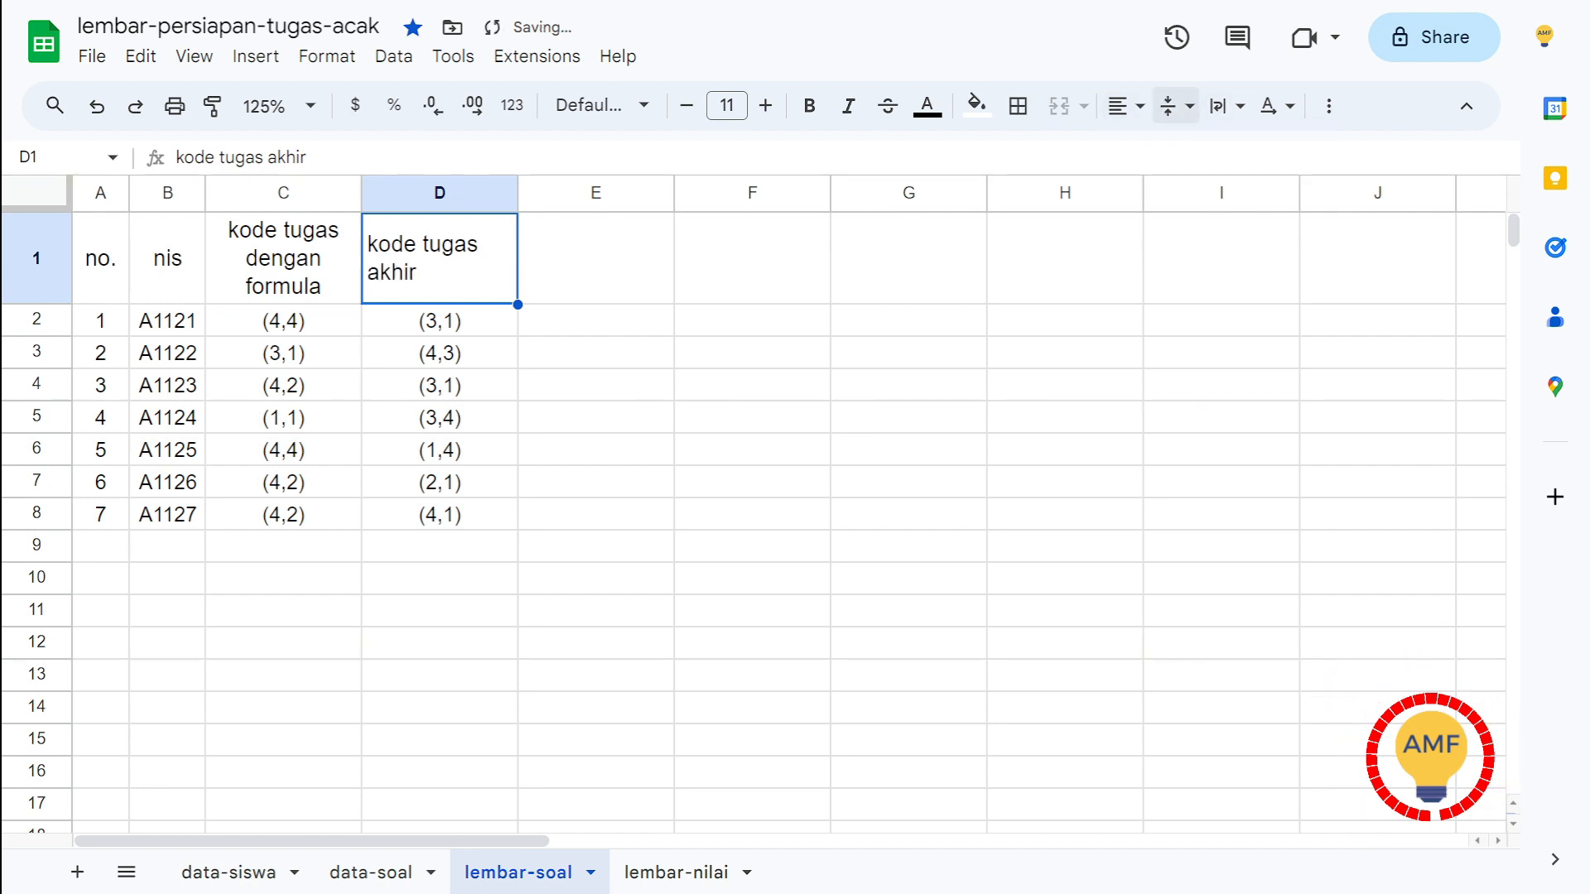
left_click(1125, 106)
left_click(1165, 151)
left_click(596, 450)
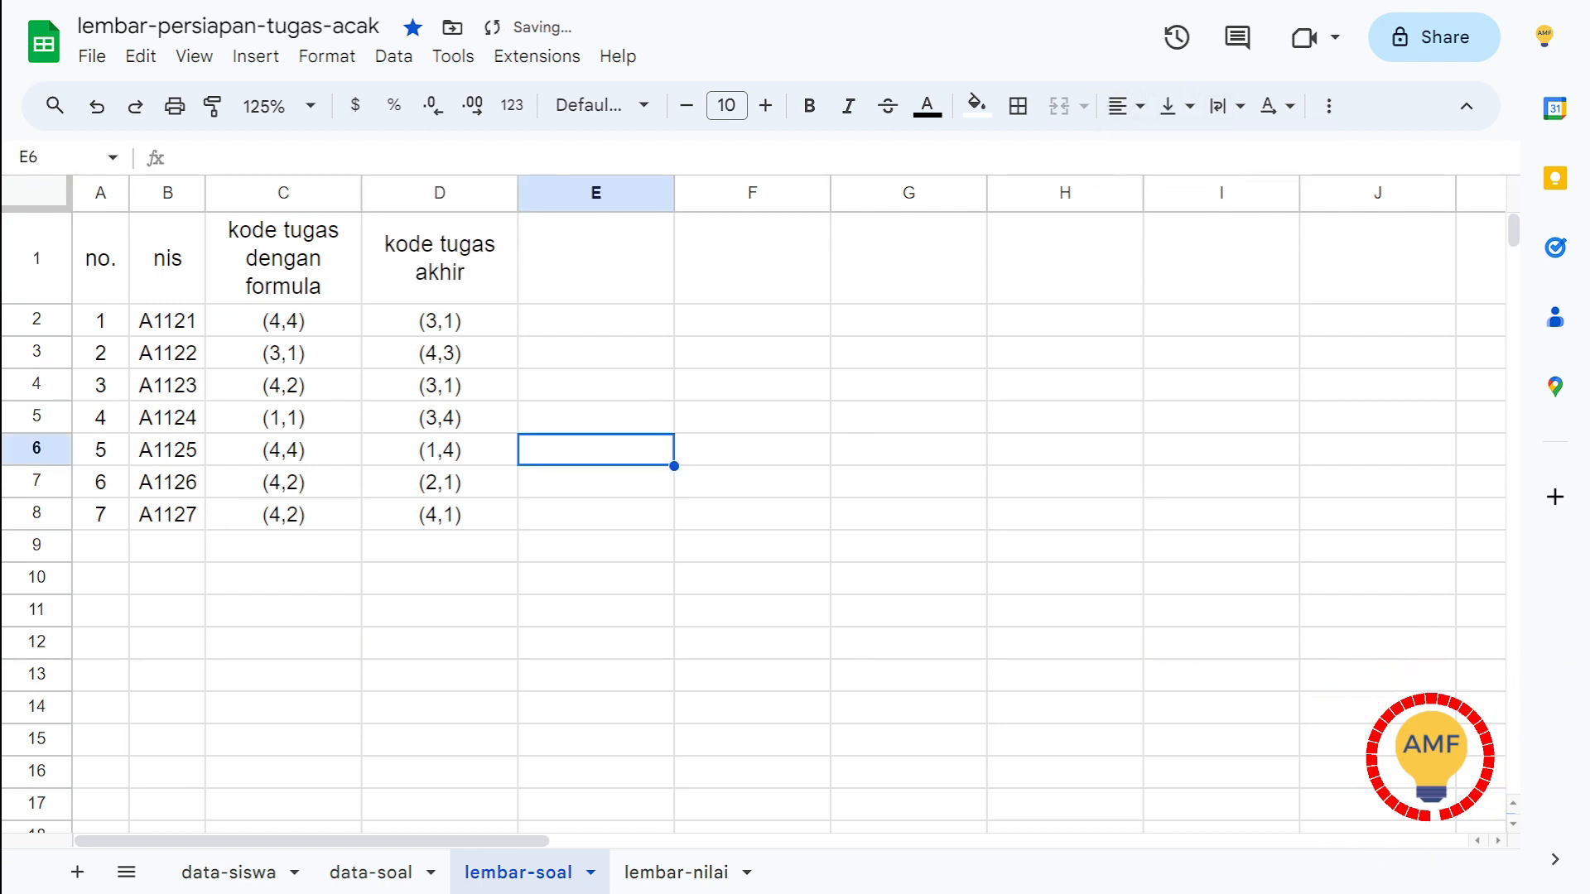
Step: Replace the formula in C2 of lembar-nilai with ='lembar-soal'!D2 so it references the final task code
left_click(439, 321)
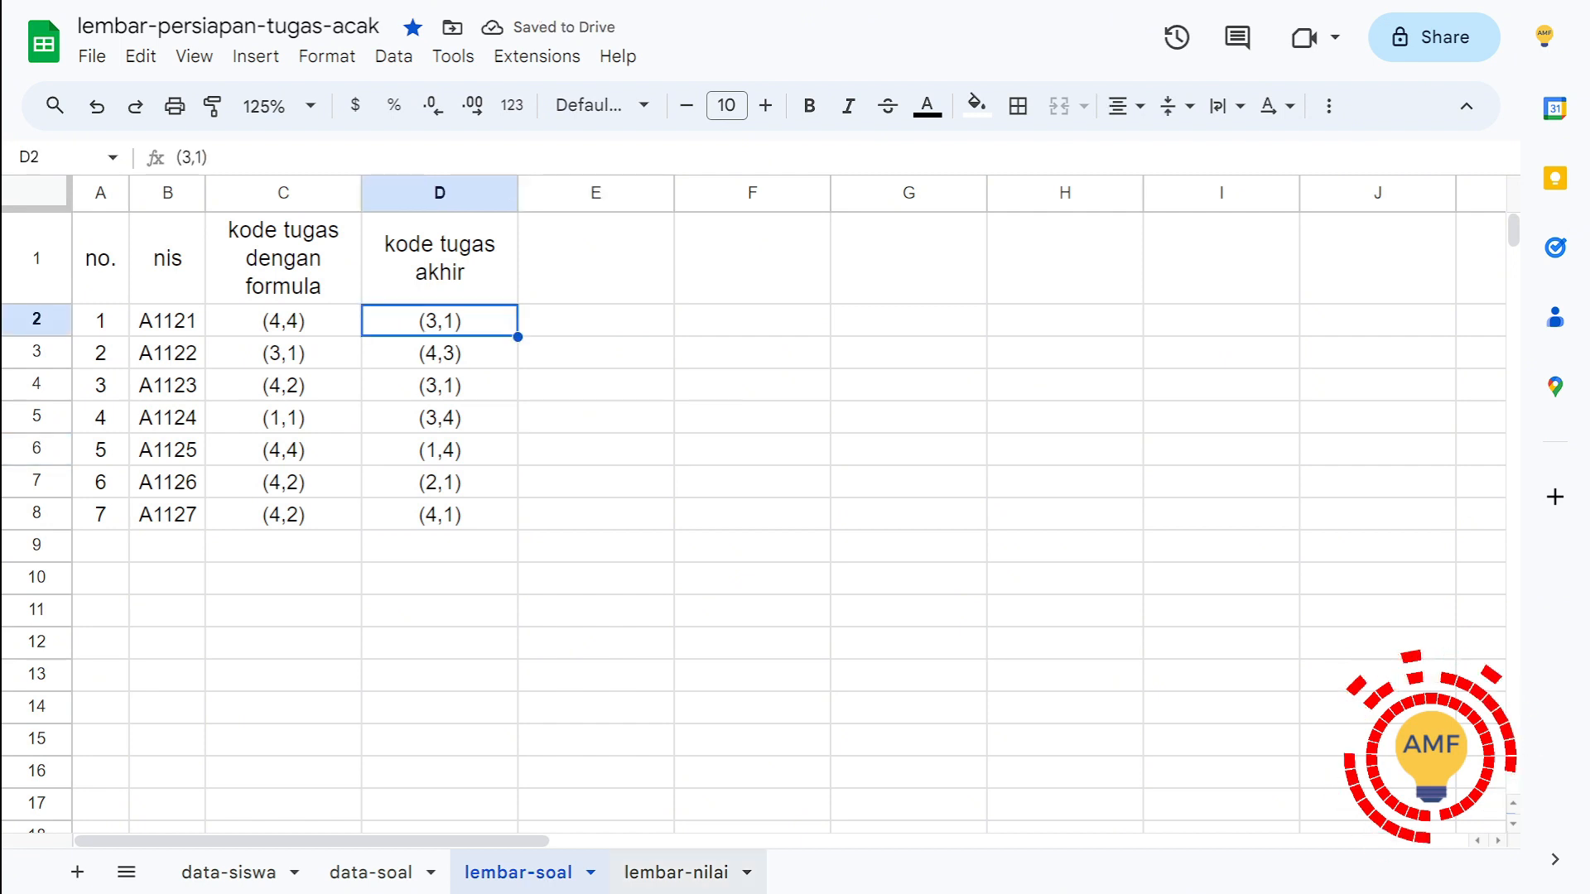
left_click(676, 872)
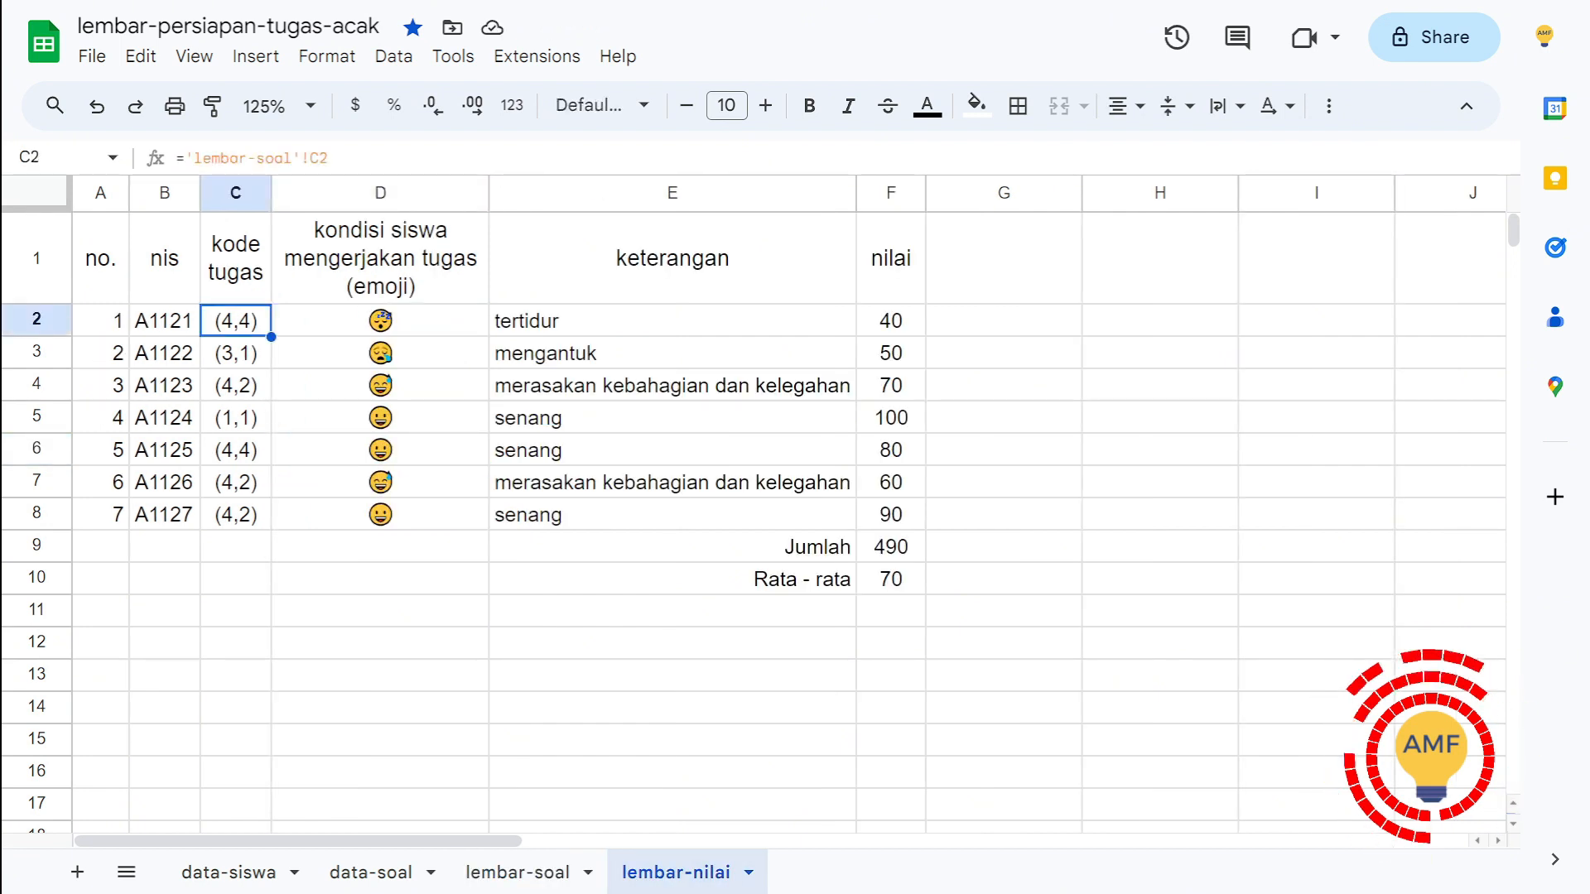
type("=")
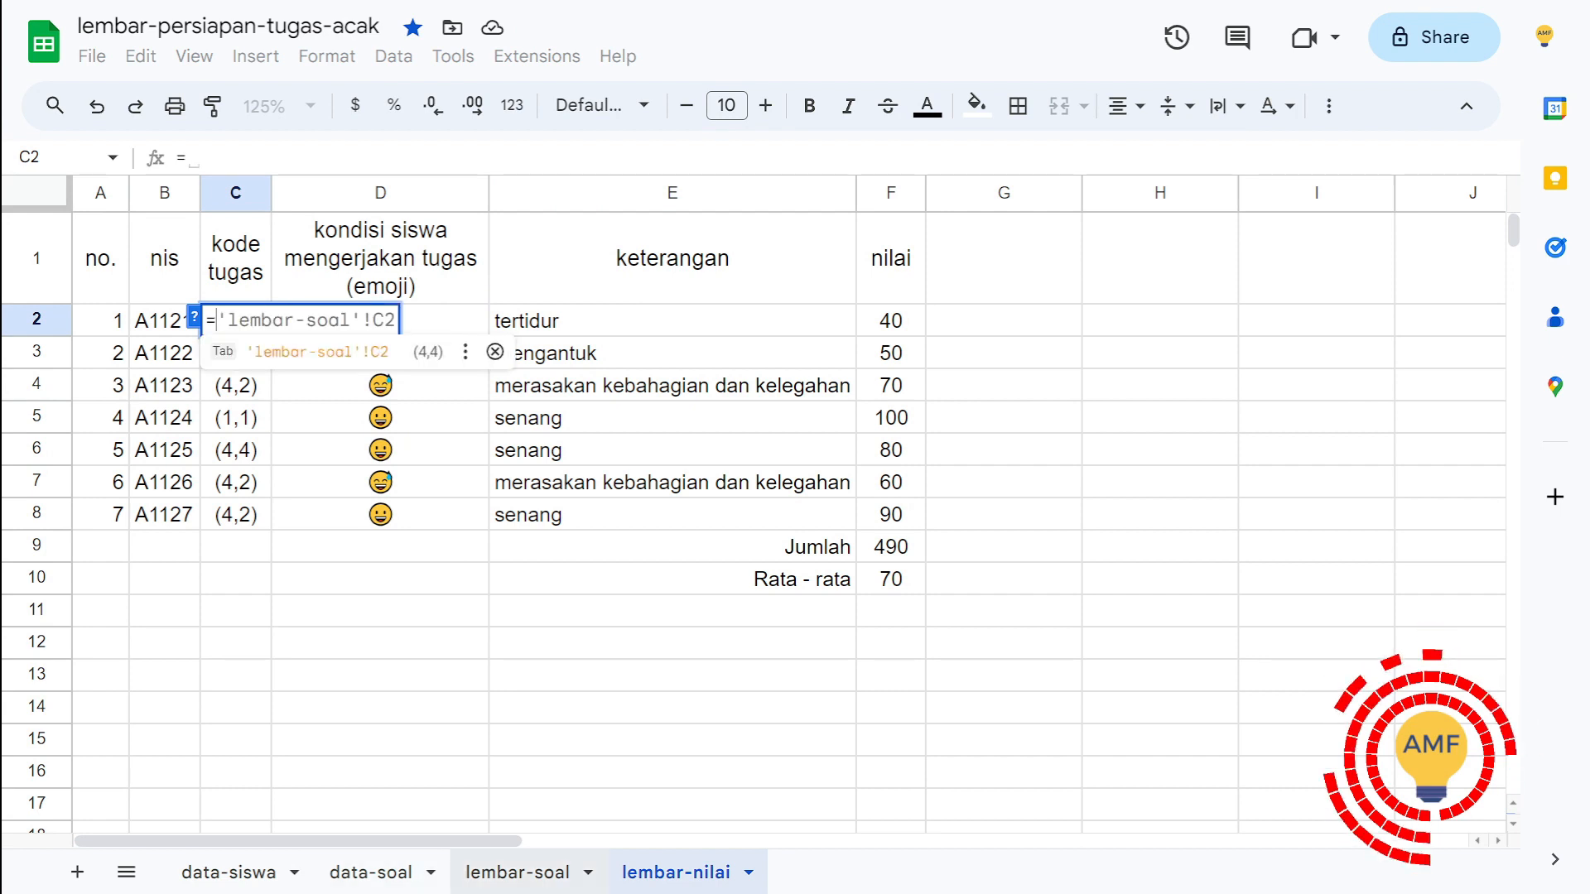
left_click(517, 872)
left_click(440, 320)
key("Return")
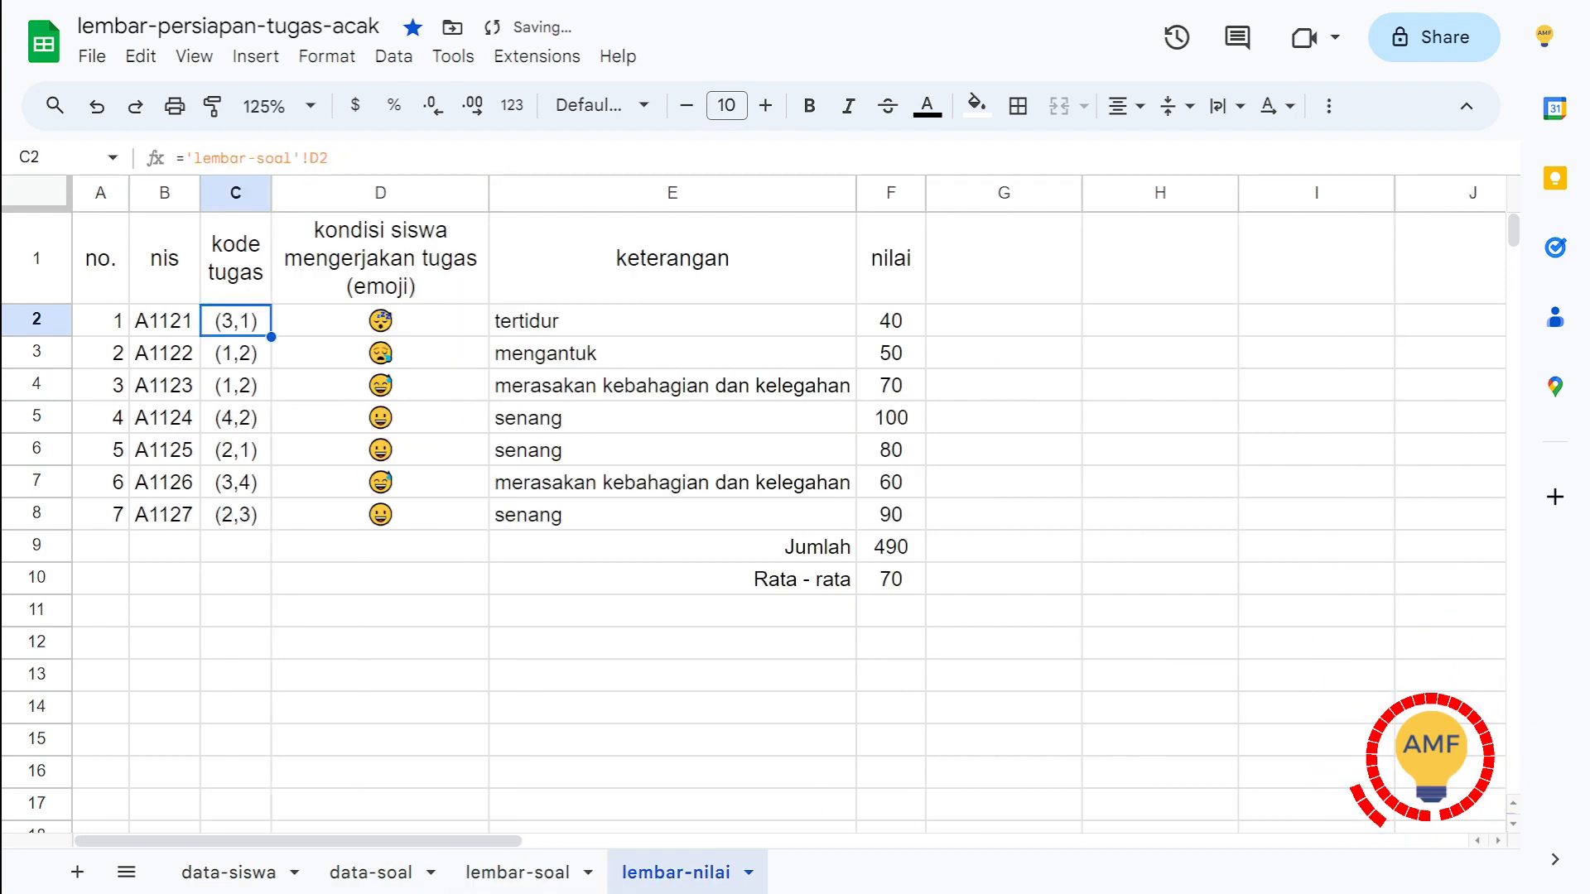
Step: Fill the final task code reference from C2 down through C8 in lembar-nilai
key("ctrl+Return")
left_click(380, 321)
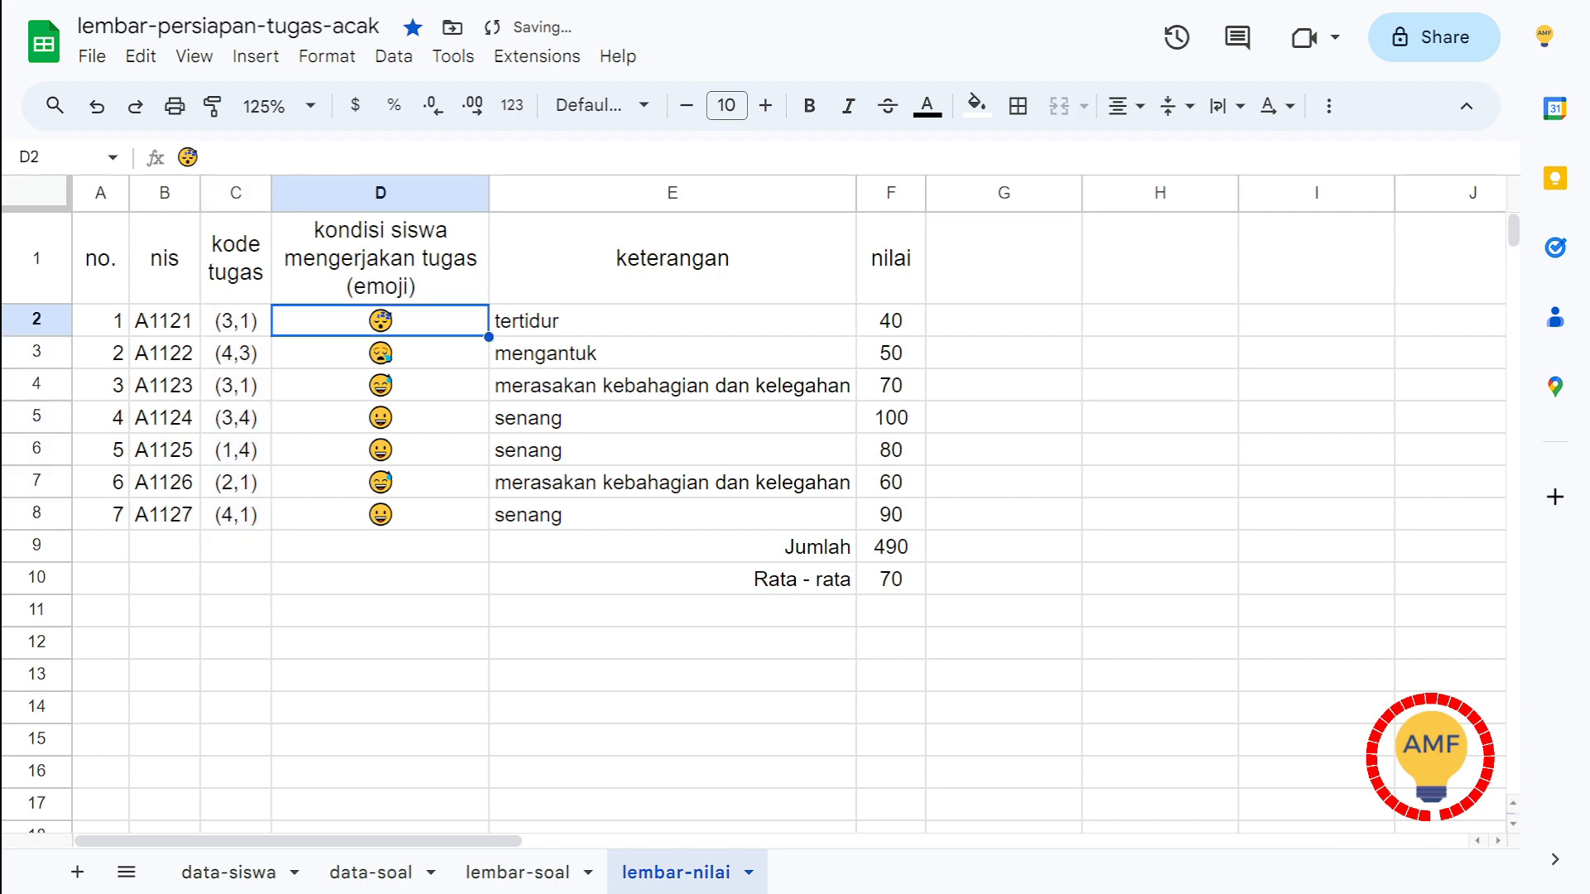
left_click(380, 547)
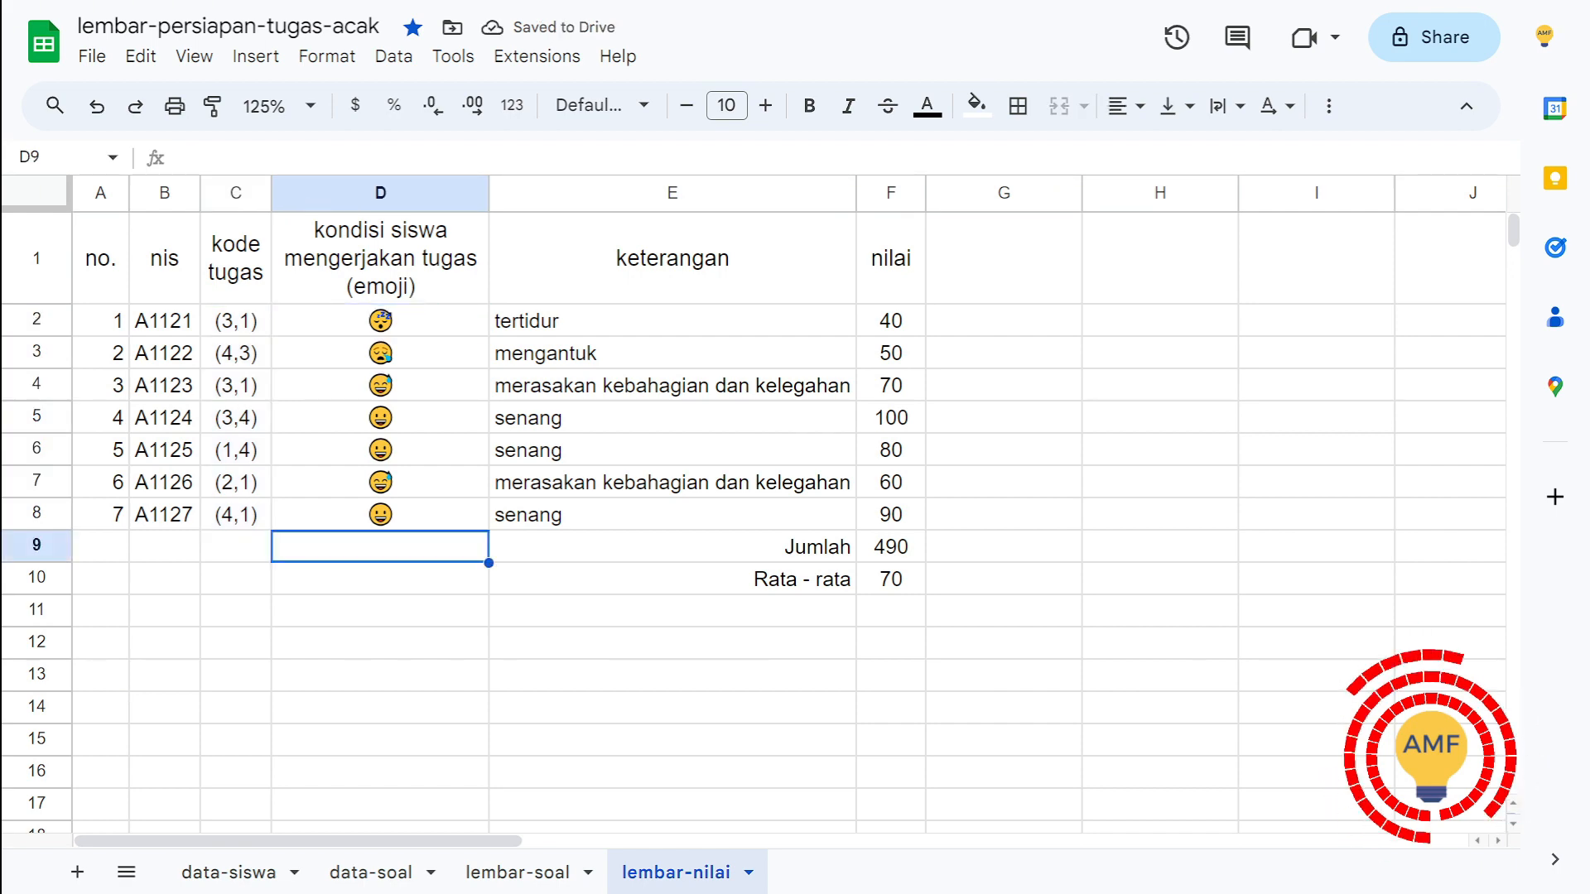
type("@emoji")
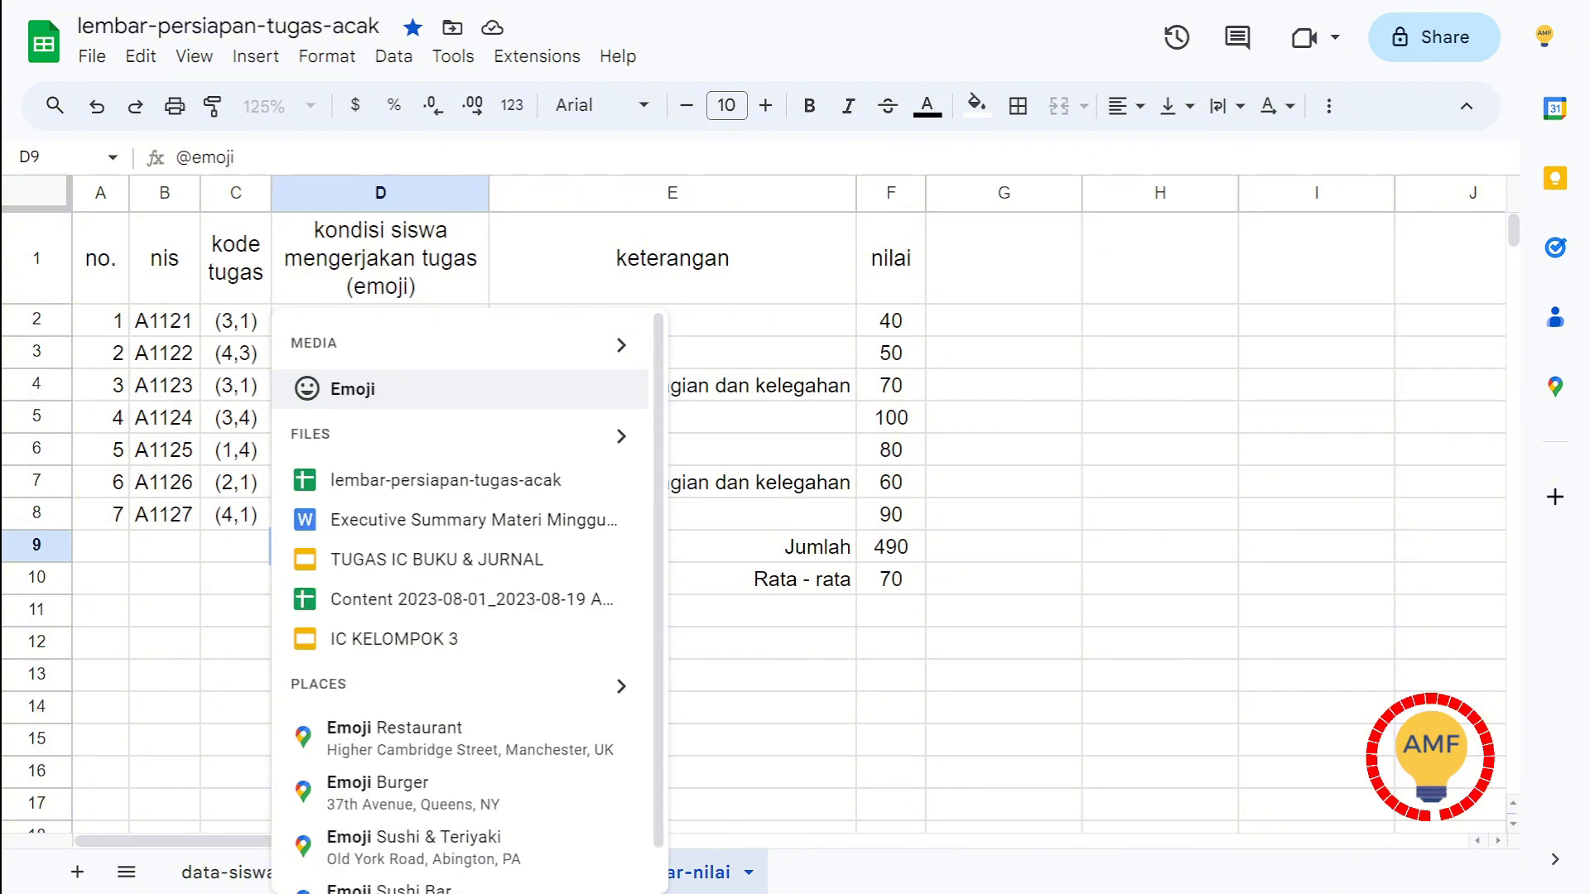
key("Return")
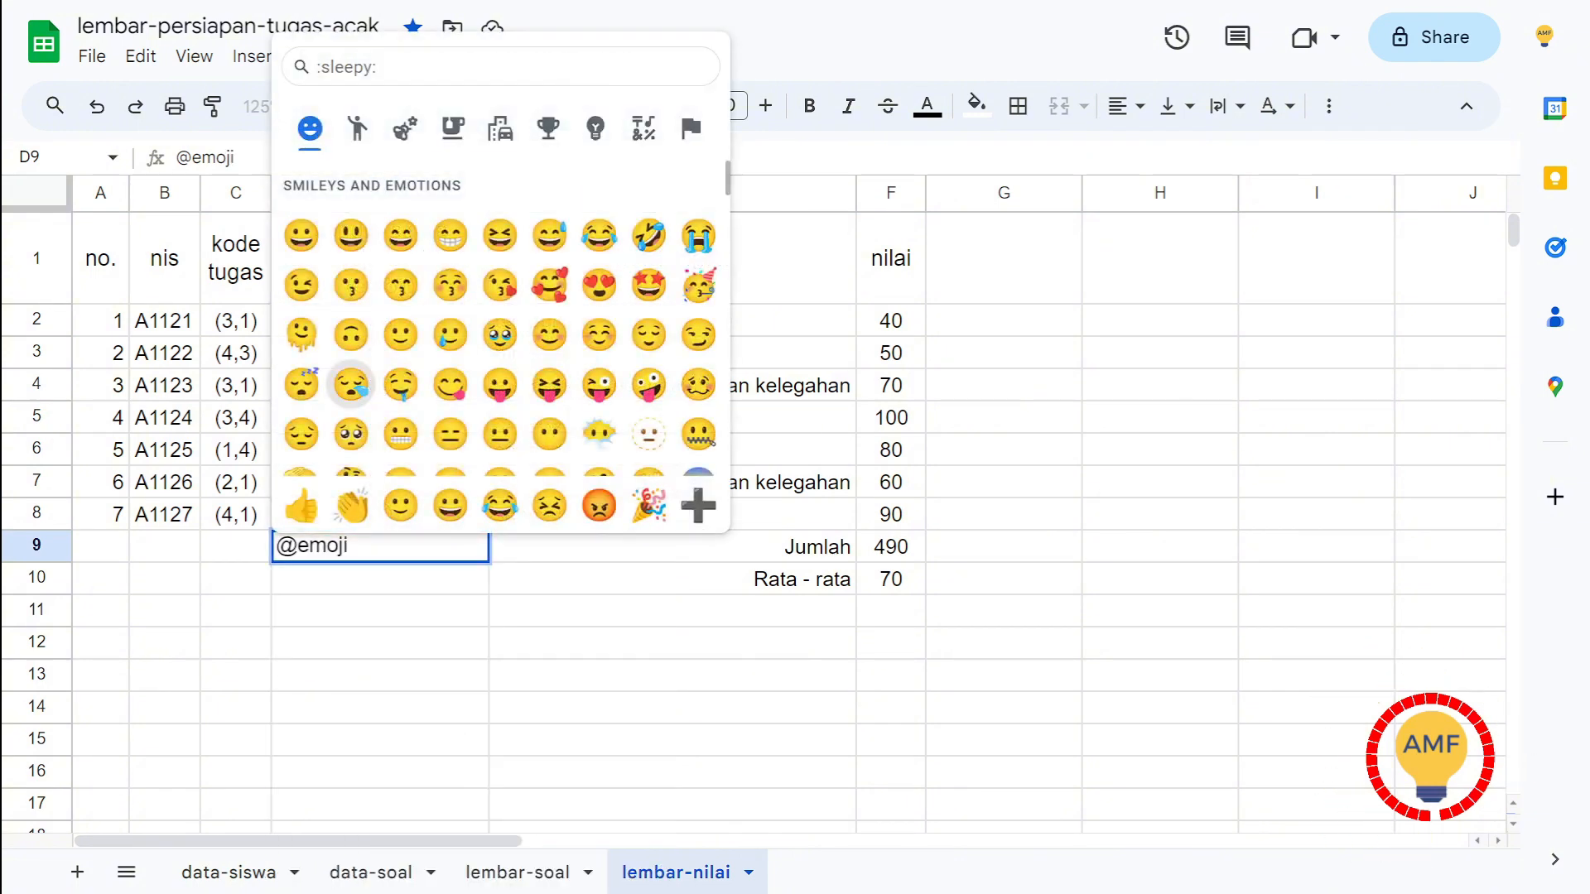
scroll(500, 381, "down", 2)
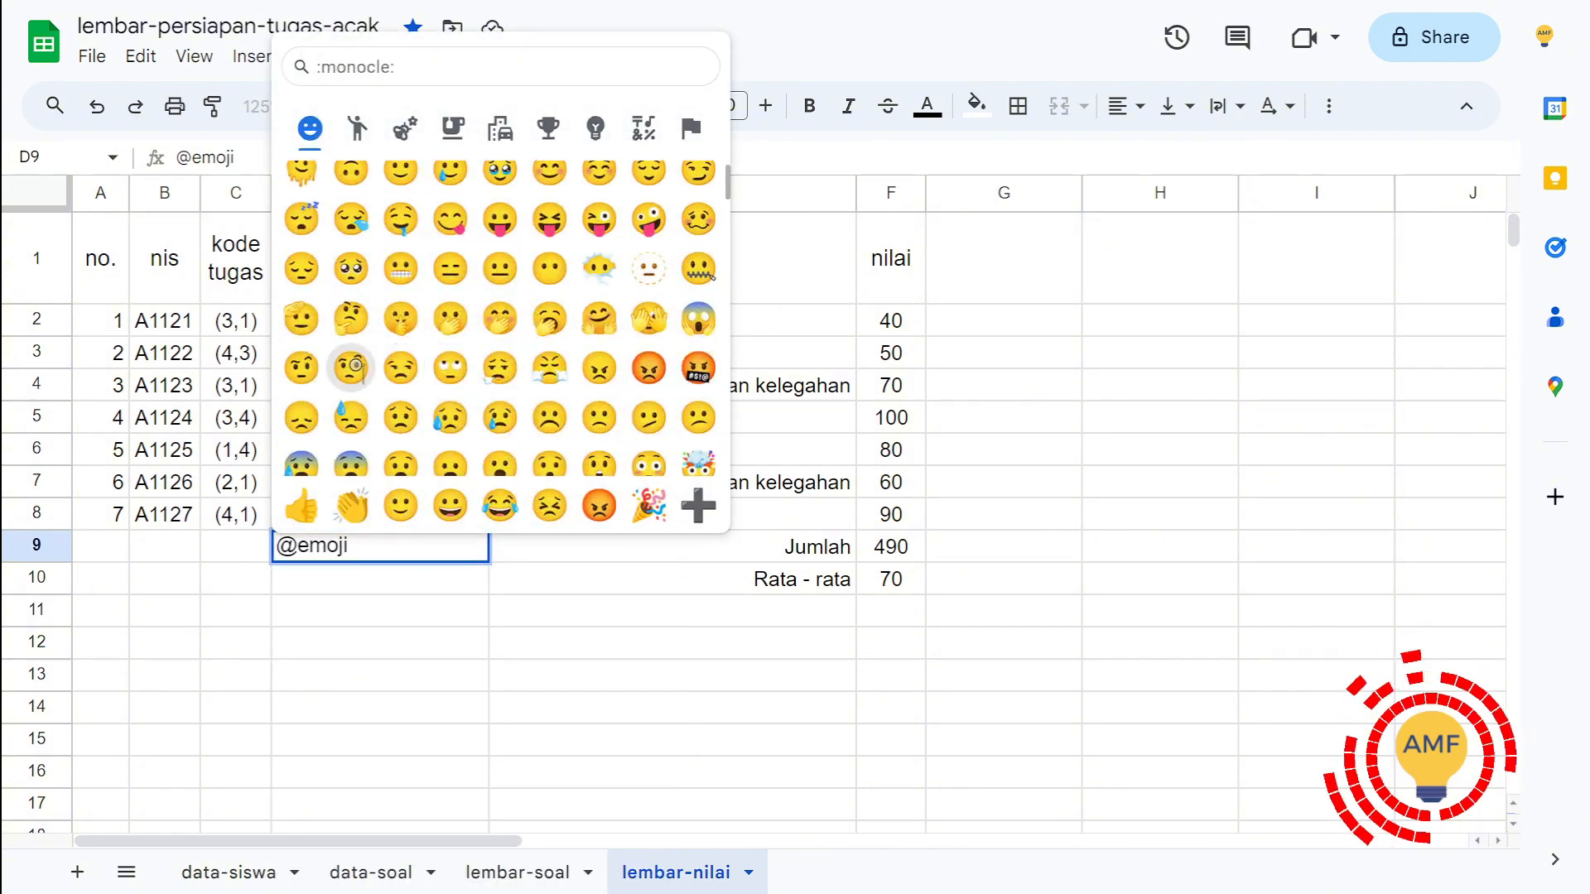
scroll(352, 368, "up", 3)
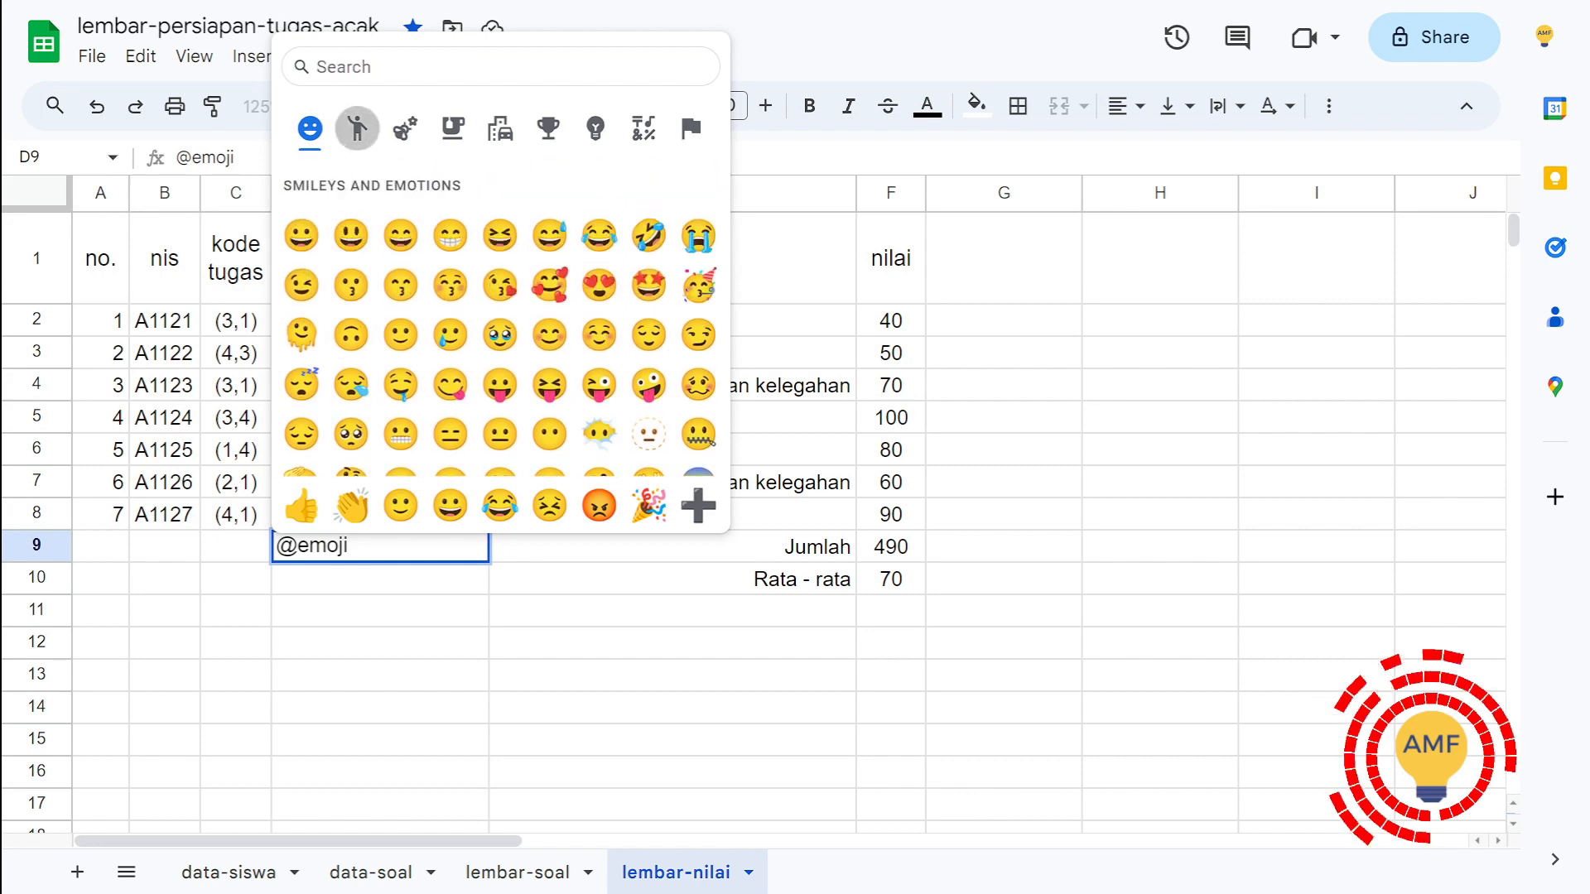
left_click(405, 128)
left_click(500, 127)
left_click(548, 128)
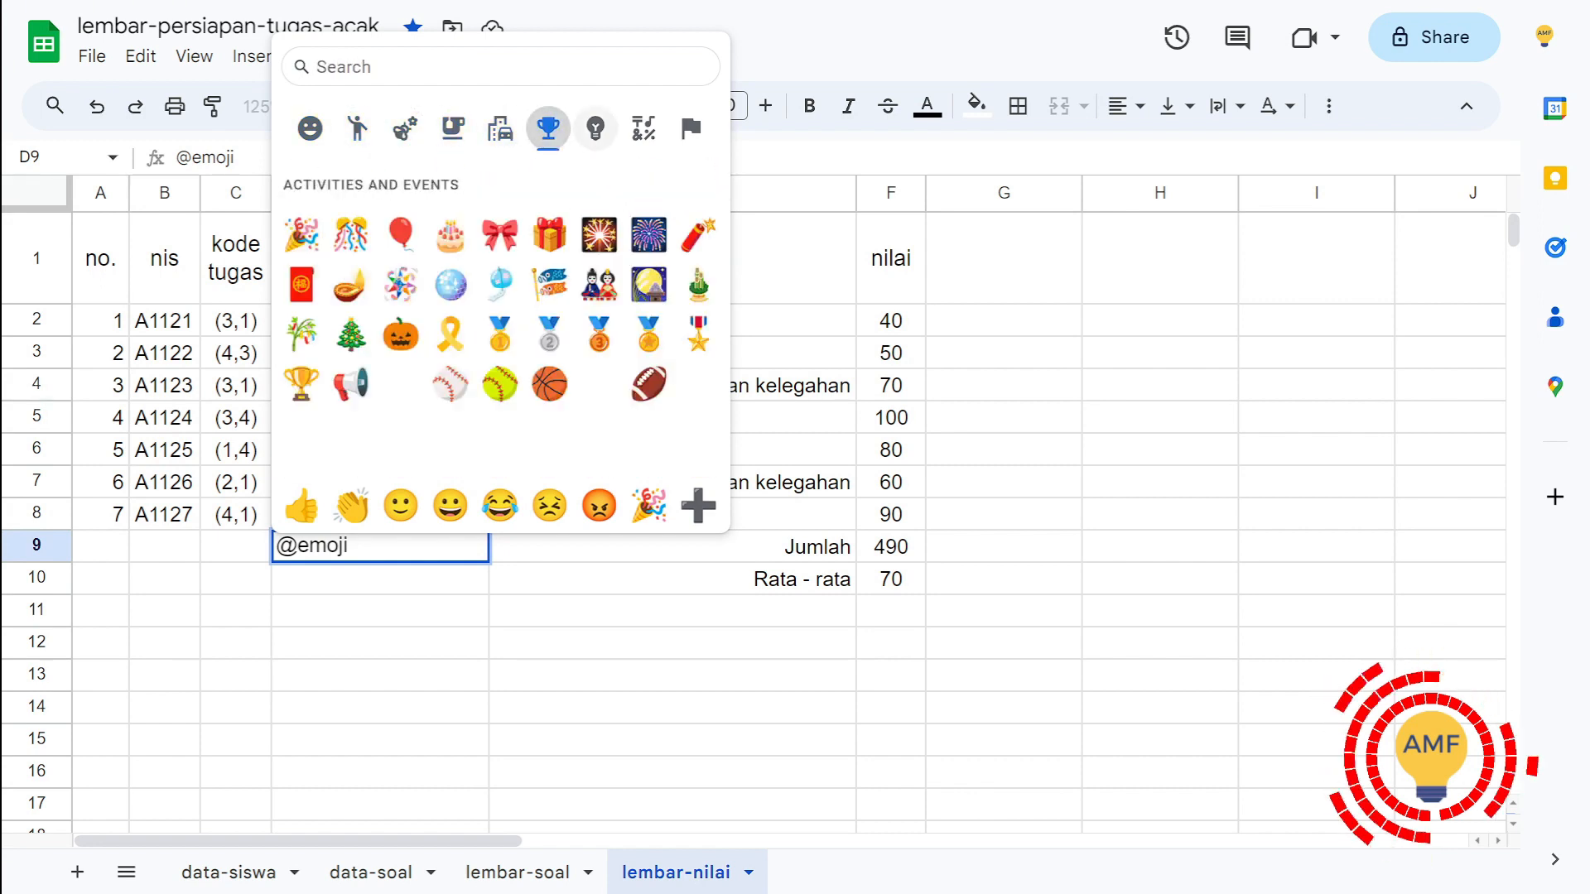
left_click(595, 127)
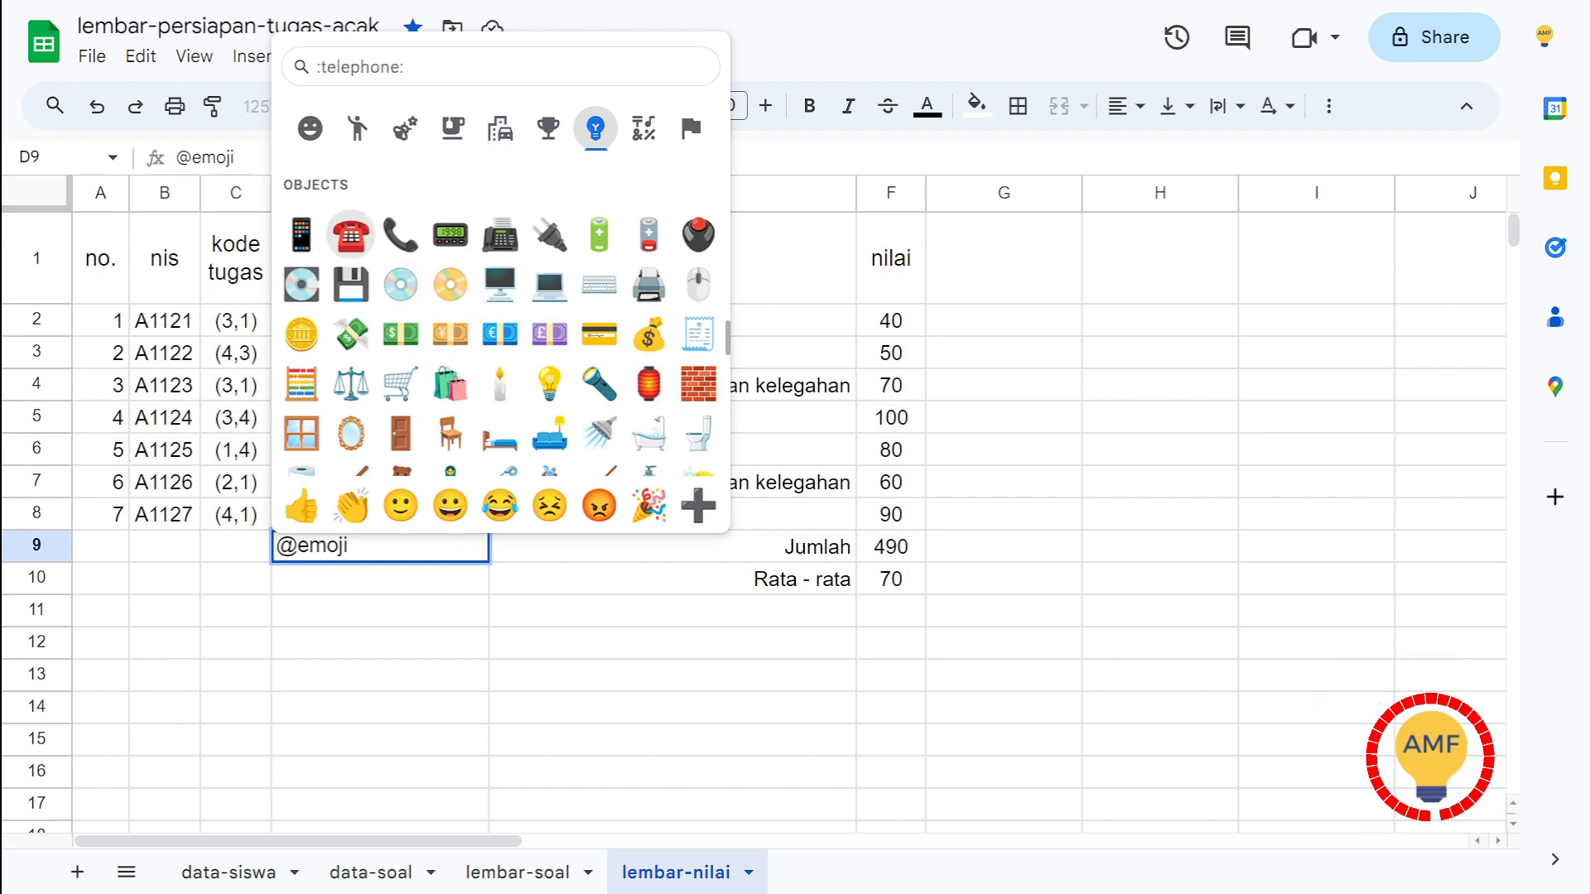
left_click(301, 234)
key("Return")
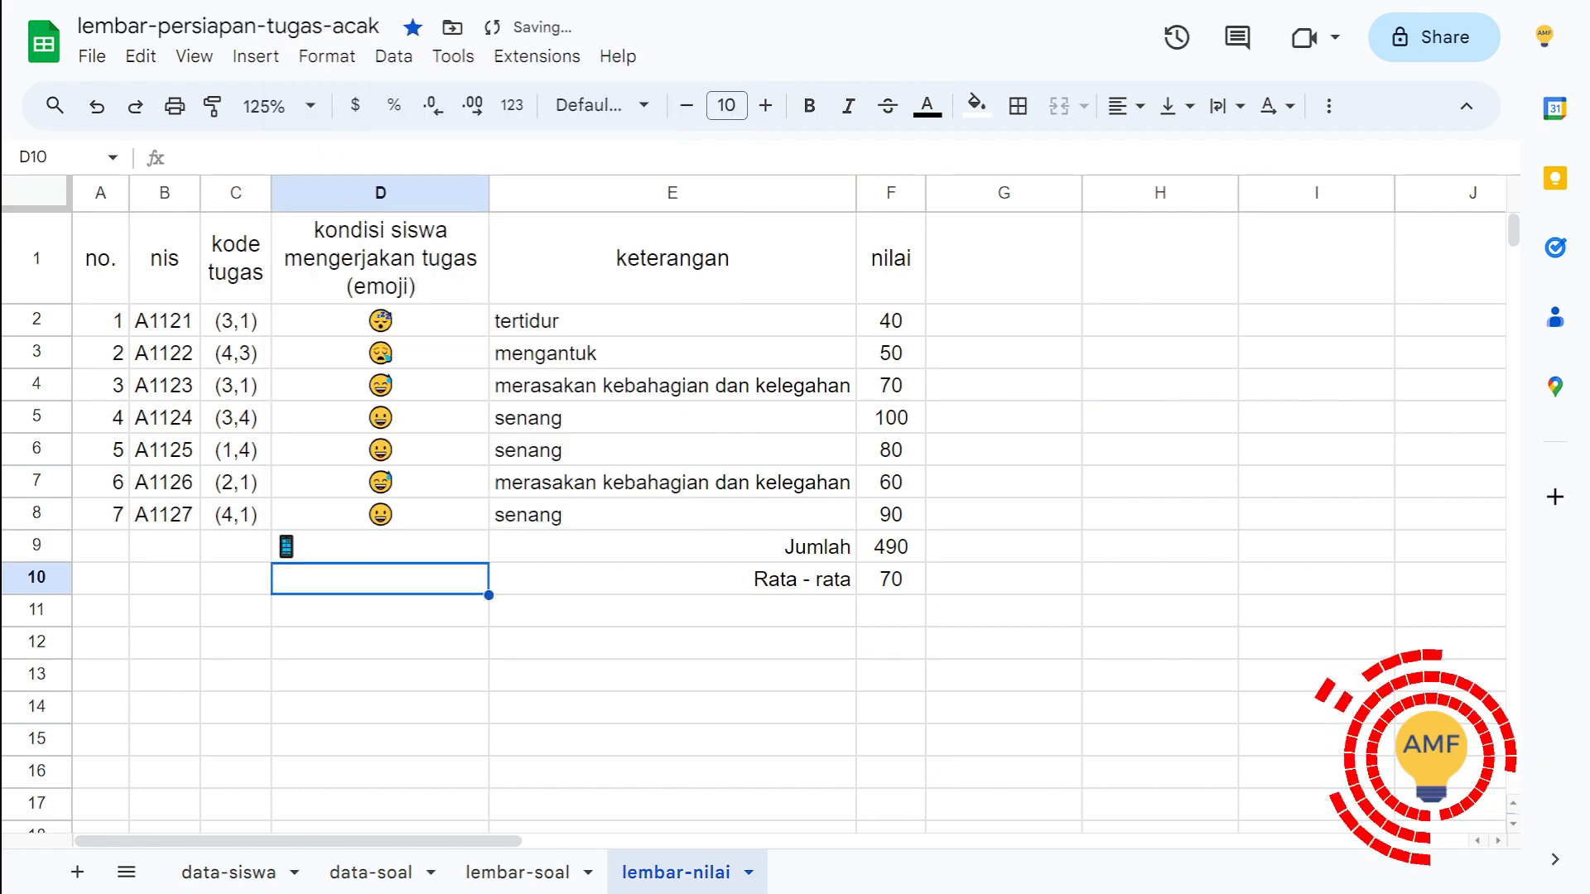
Step: Check the student condition emojis in D2:D8 and clear the mobile phone emoji from D9
left_click(380, 321)
left_click(380, 514, "shift")
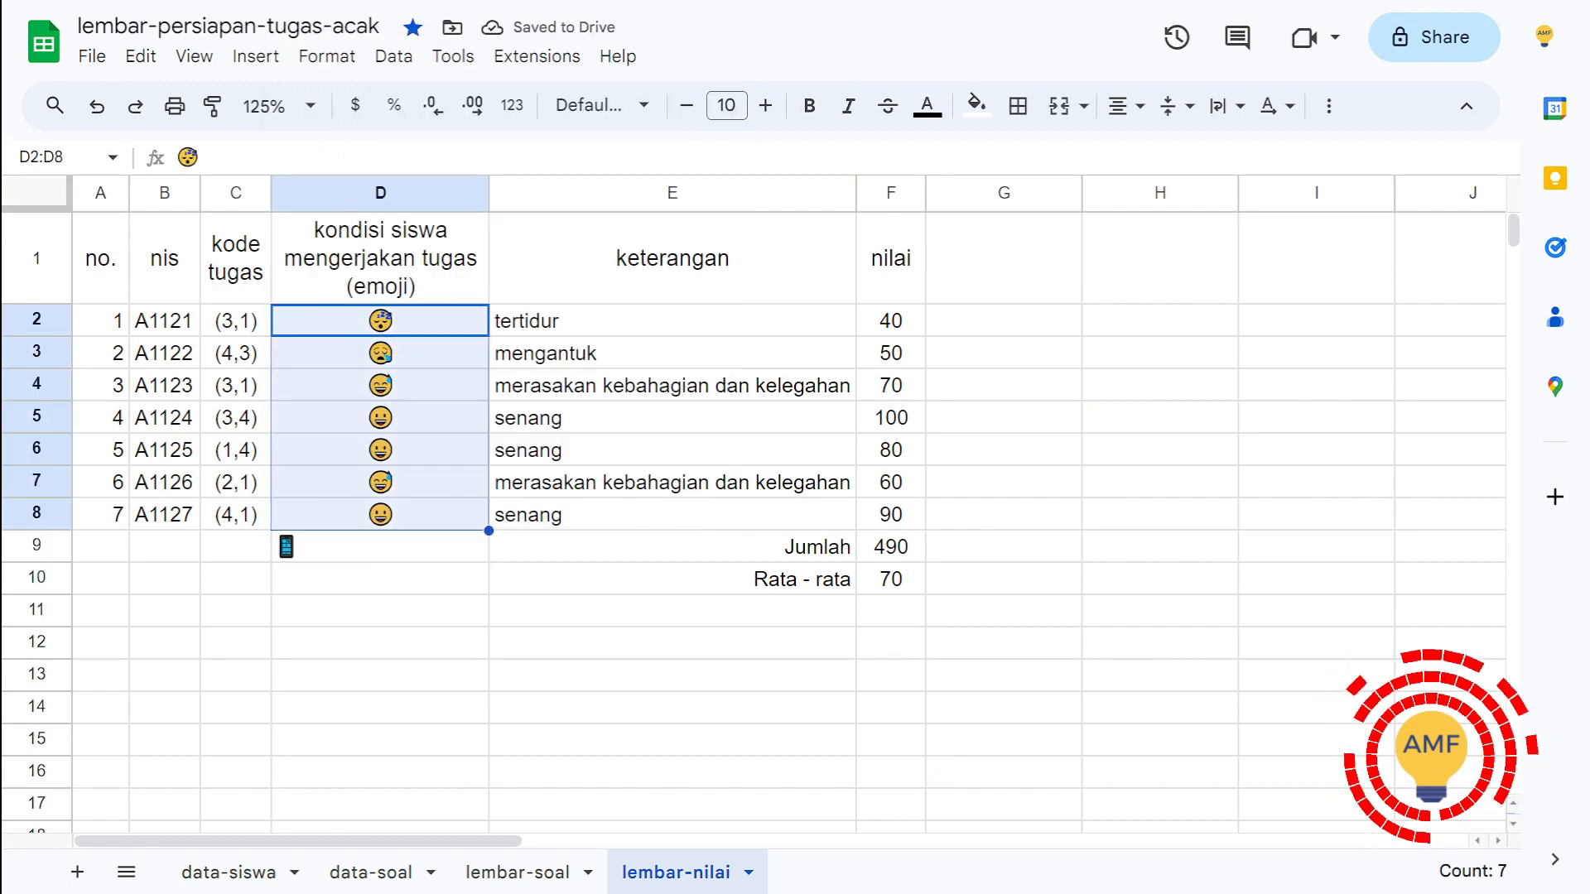
left_click(381, 547)
key("Delete")
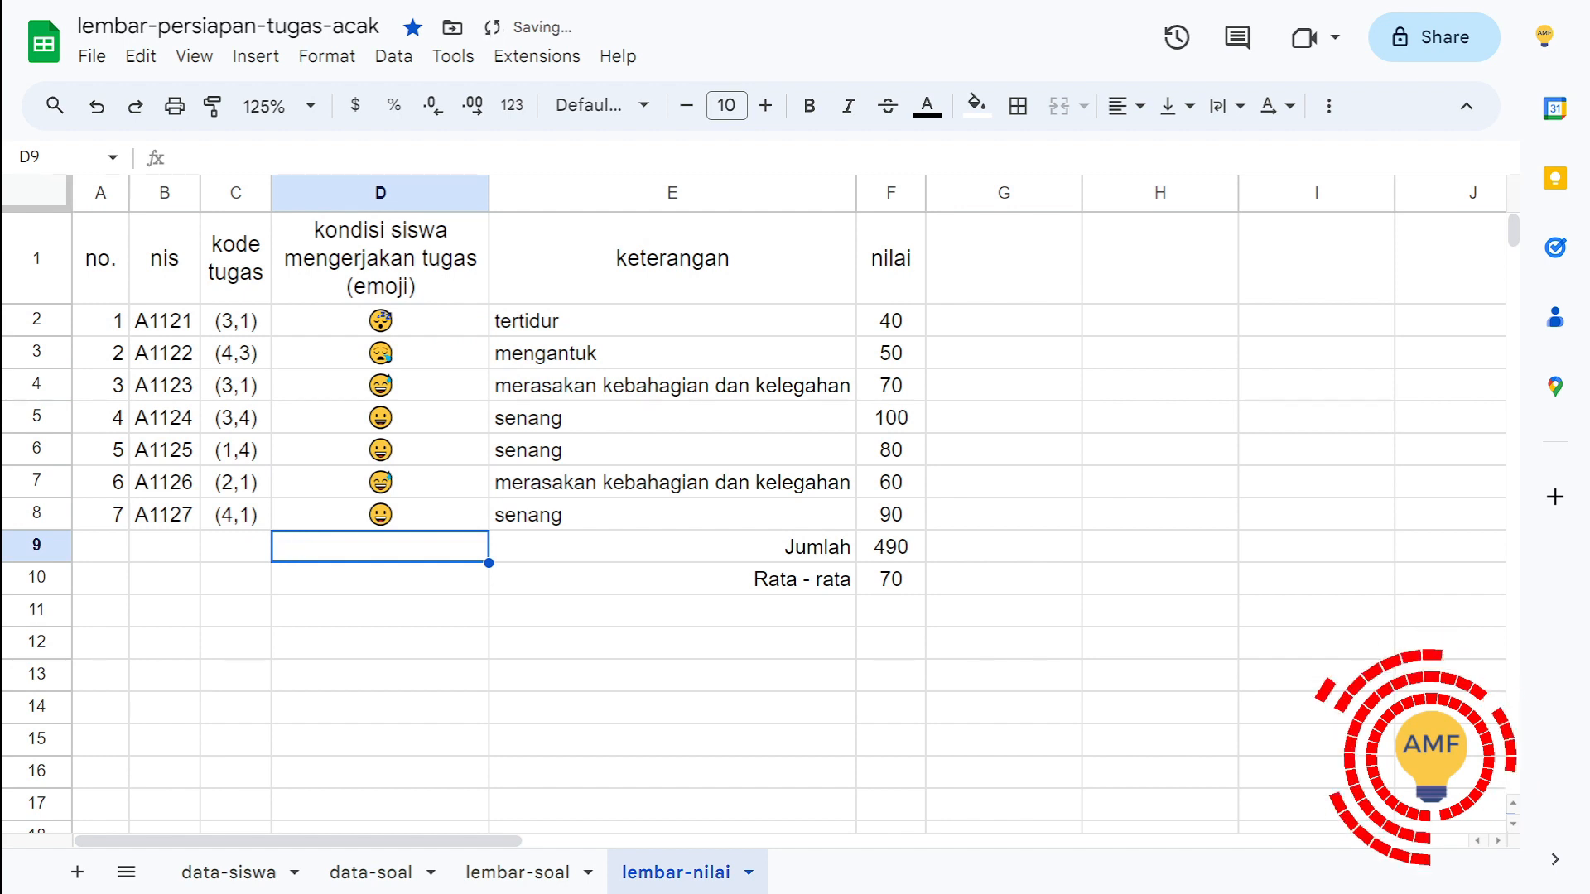
Step: Review the student condition emojis in column D alongside their keterangan descriptions in E2:E8
key("Up")
key("Up")
key("Up")
key("Up")
key("Up")
key("Up")
key("Up")
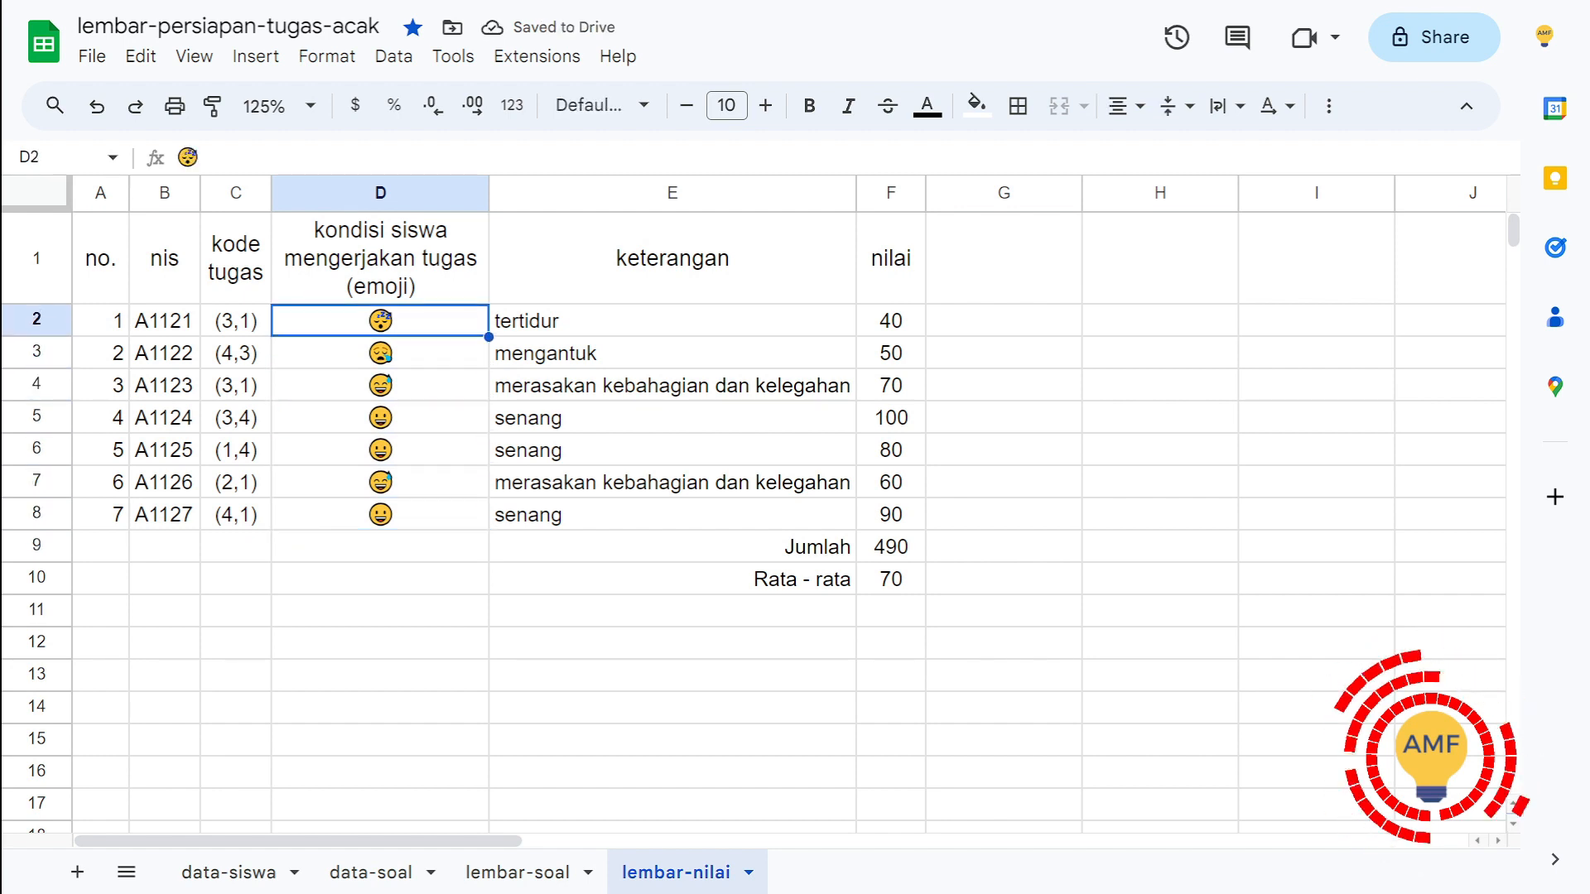
key("Right")
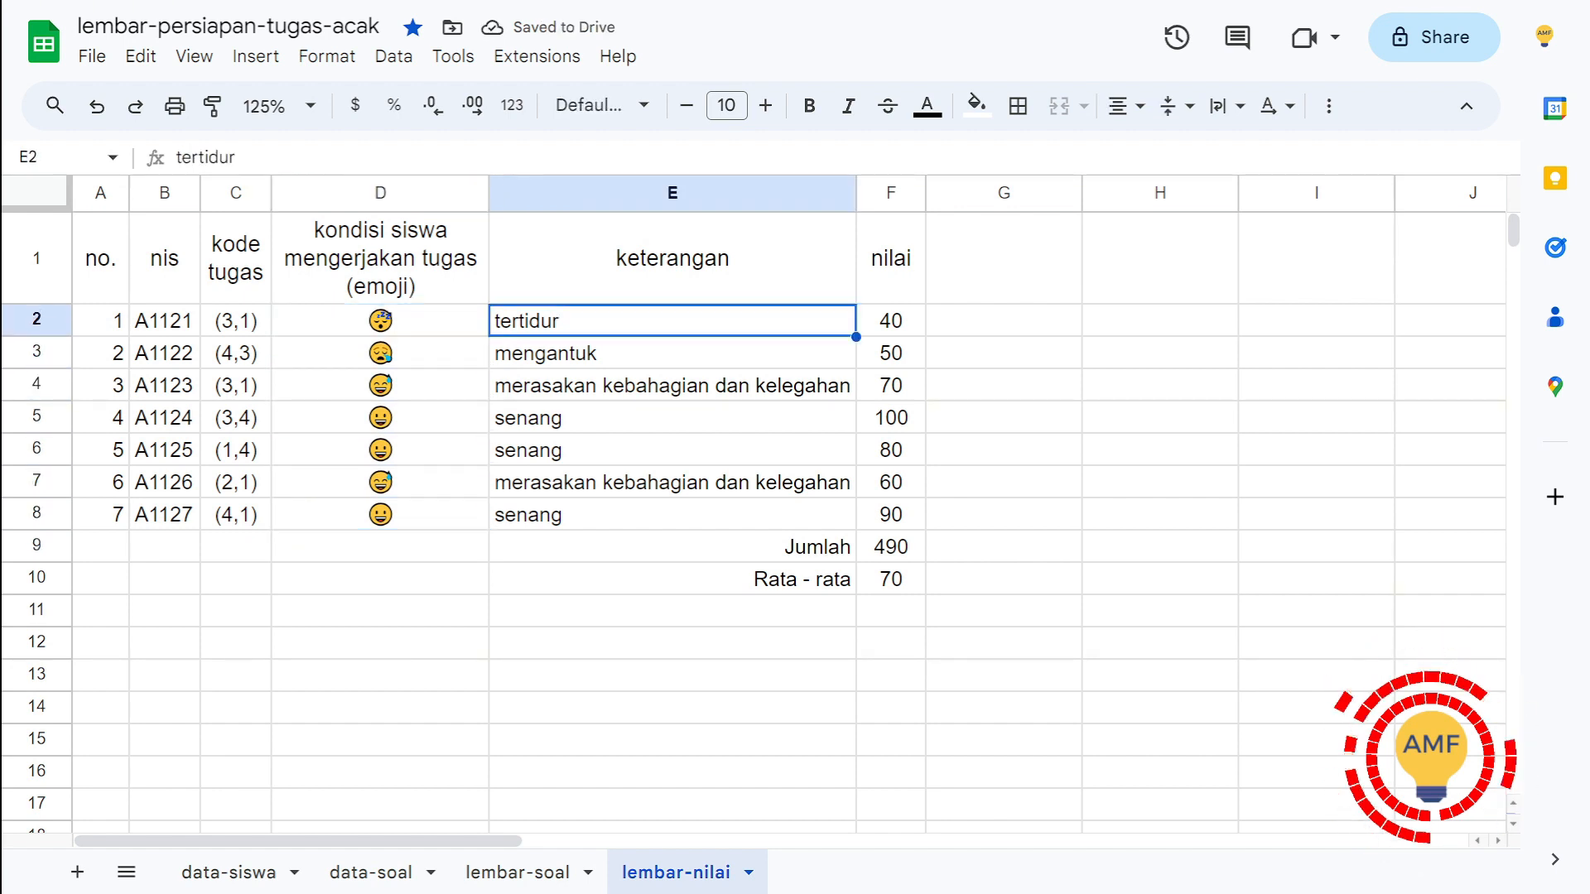
key("Down")
key("Left")
key("Right")
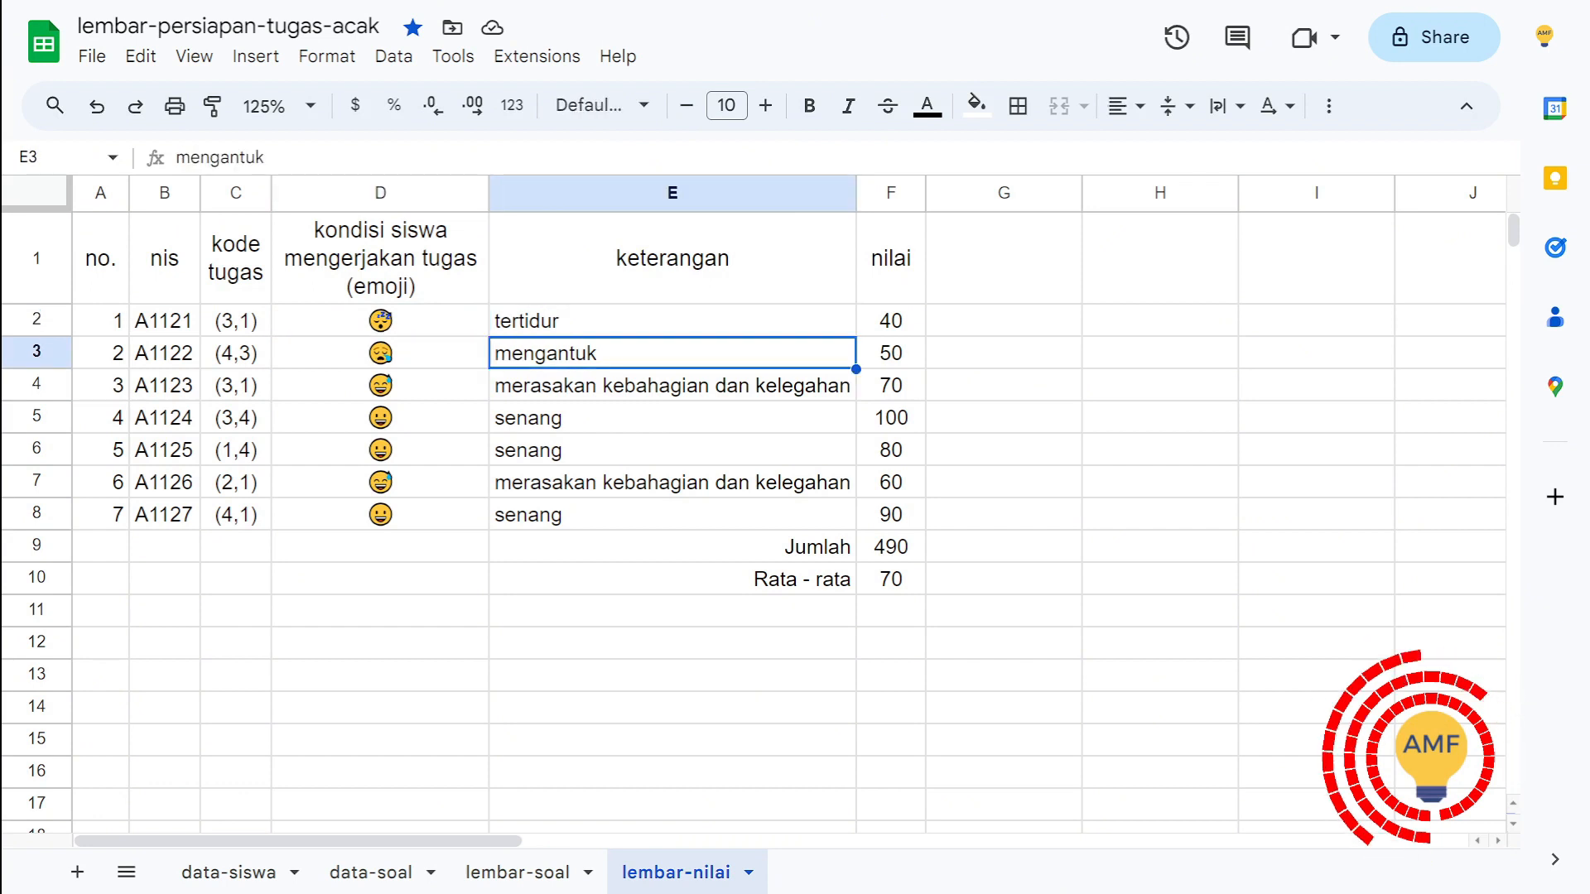
key("Up")
key("shift+Down")
key("shift+Down")
key("shift+Down")
key("shift+Down")
key("shift+Down")
key("shift+Down")
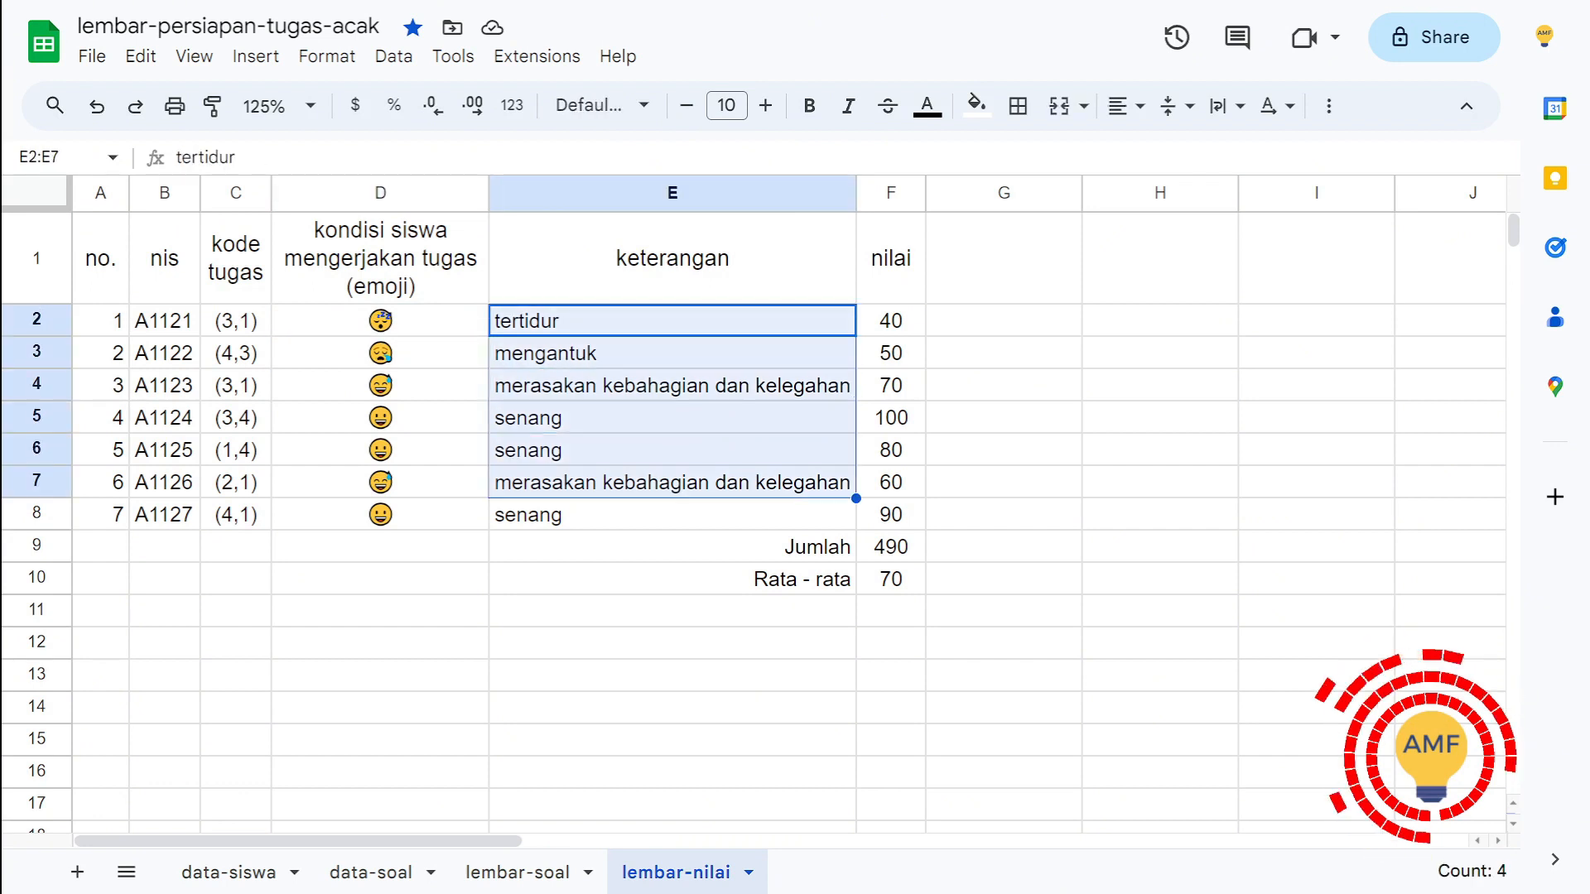
key("shift+Down")
key("shift+Up")
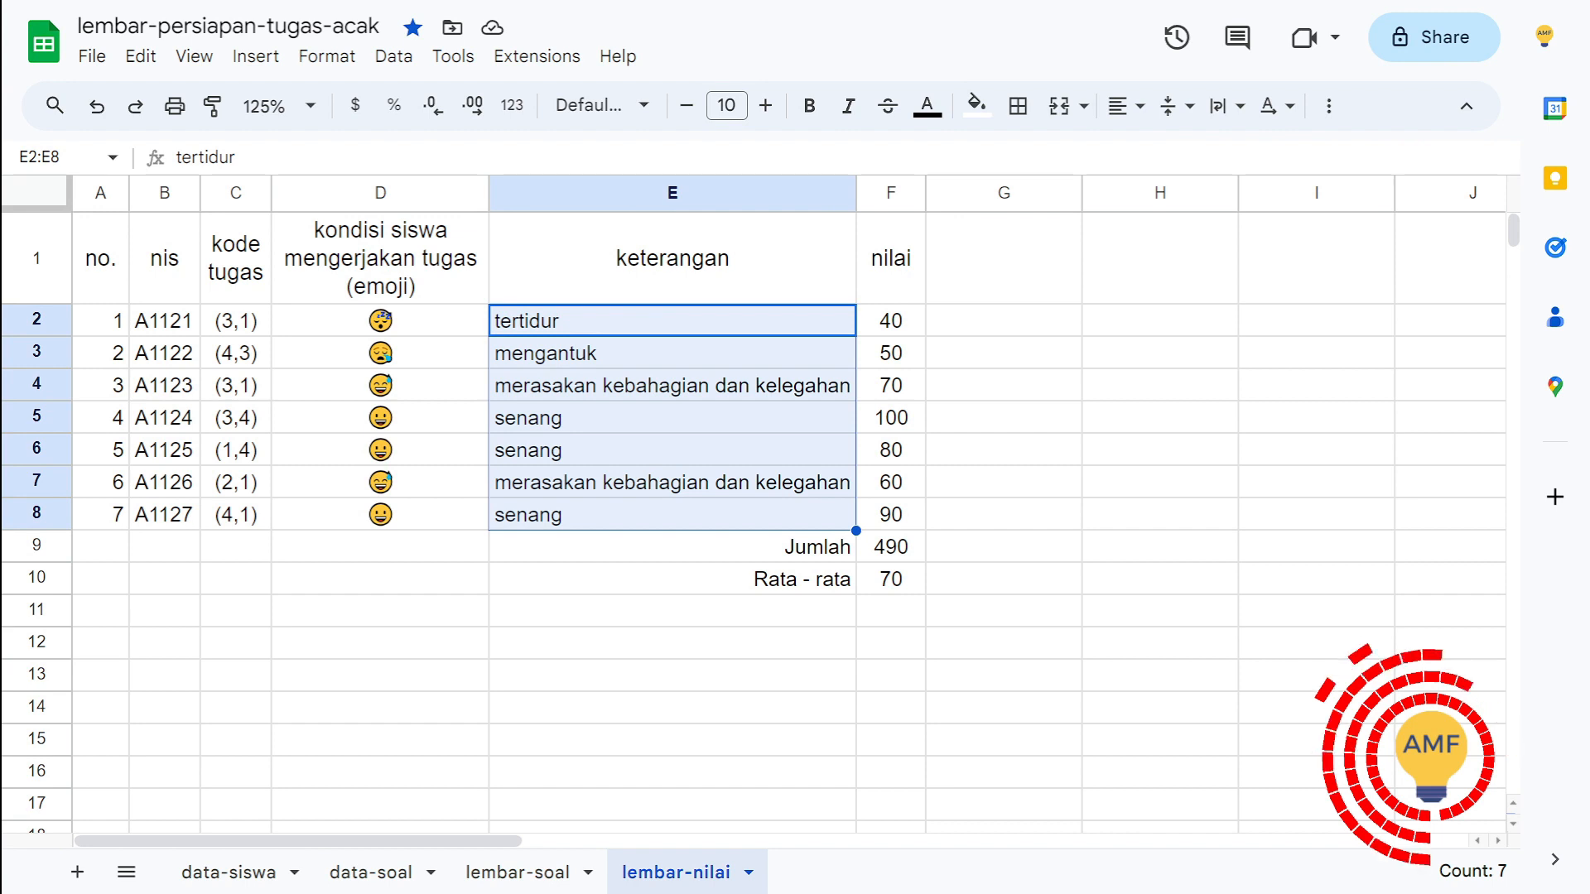
Step: Inspect the formulas behind the Jumlah and Rata - rata values in F9 and F10 without changing them
key("Right")
double_click(891, 547)
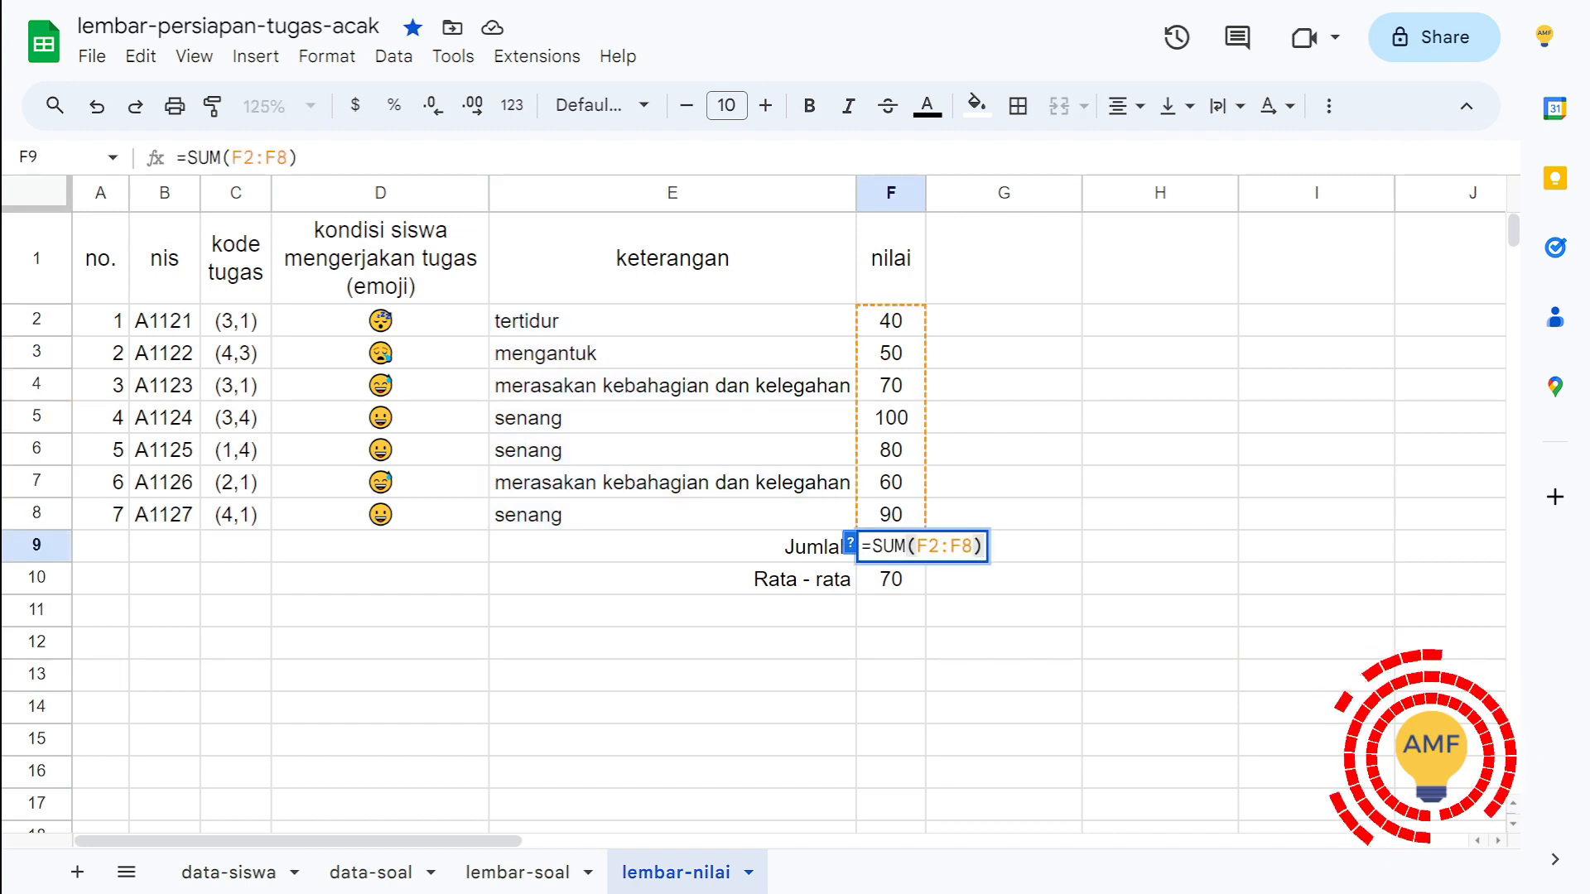
key("Escape")
key("Down")
key("F2")
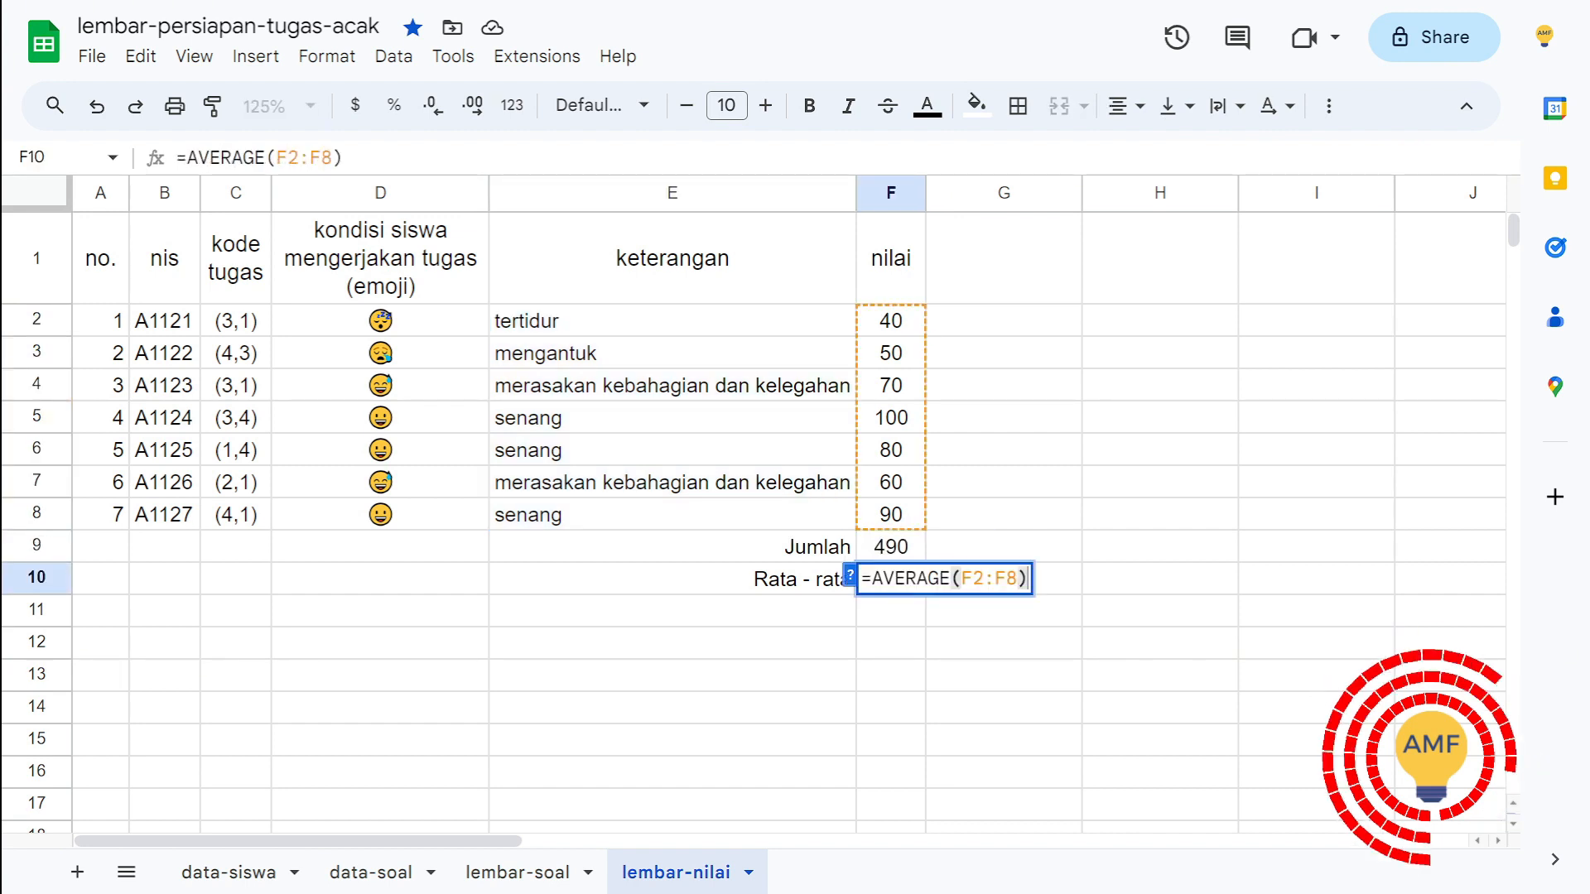
key("Escape")
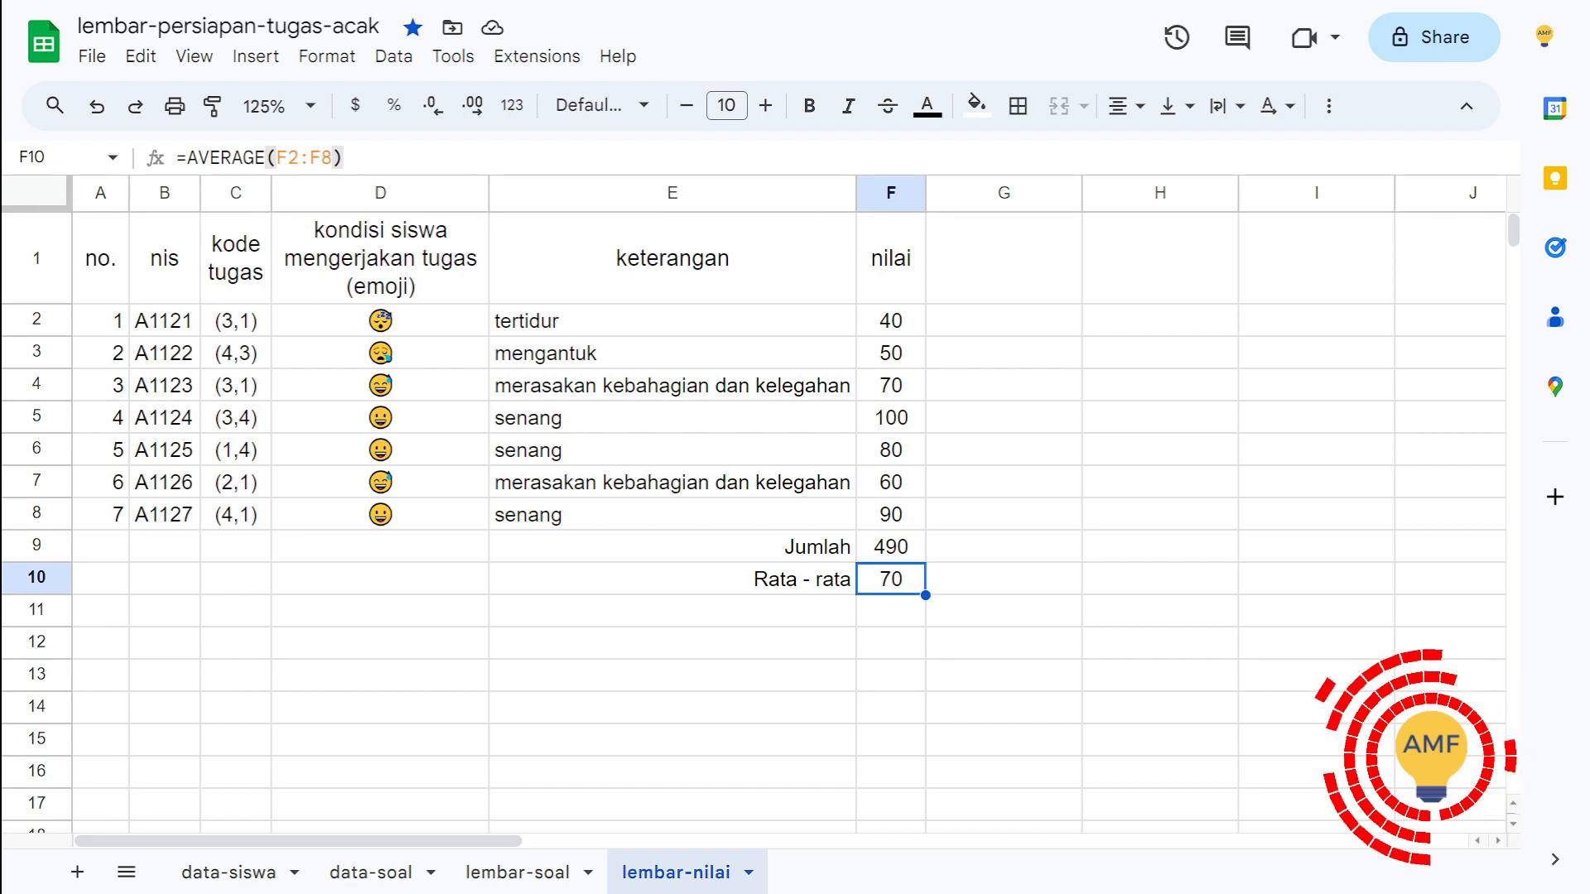
Step: Compare the keterangan descriptions in column E with the nilai scores in column F for the students in rows 2 to 8
left_click(891, 321)
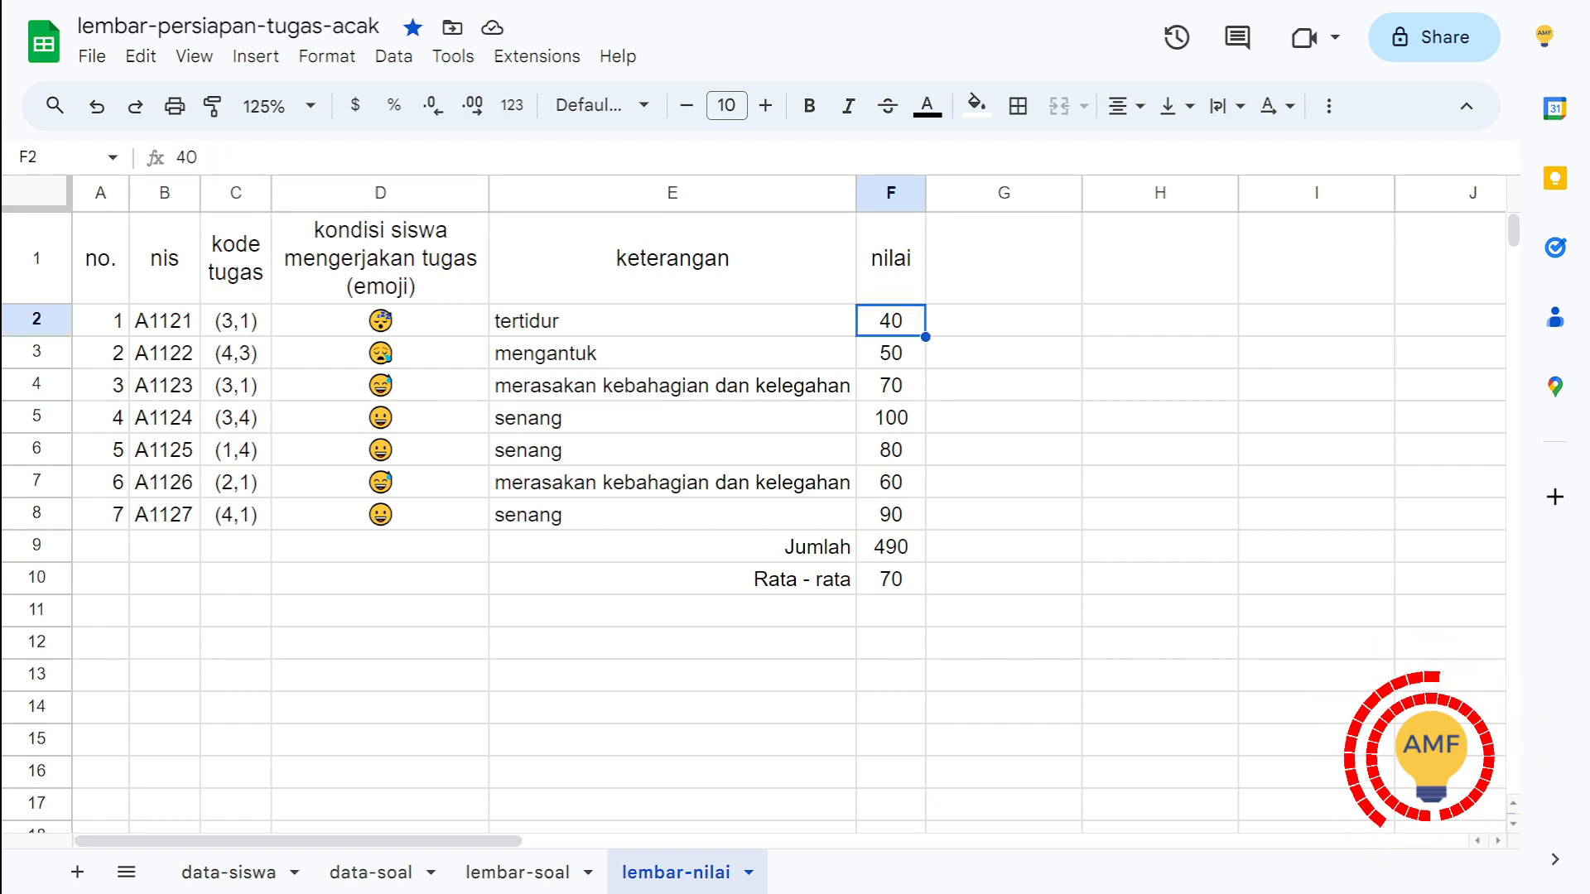
left_click(891, 352)
left_click(672, 321)
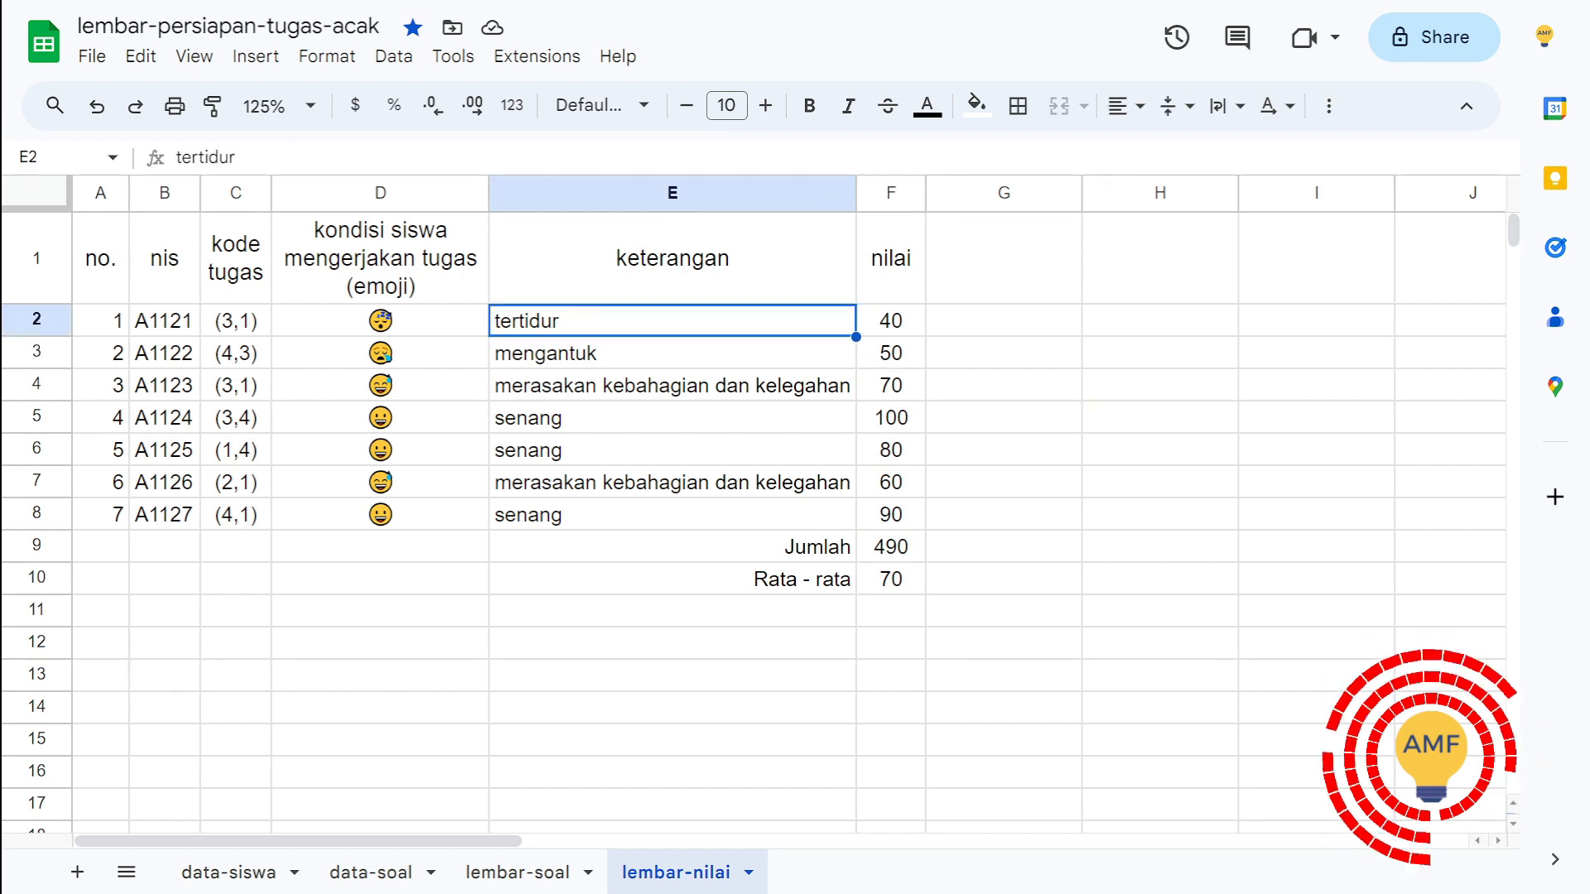
left_click(672, 353)
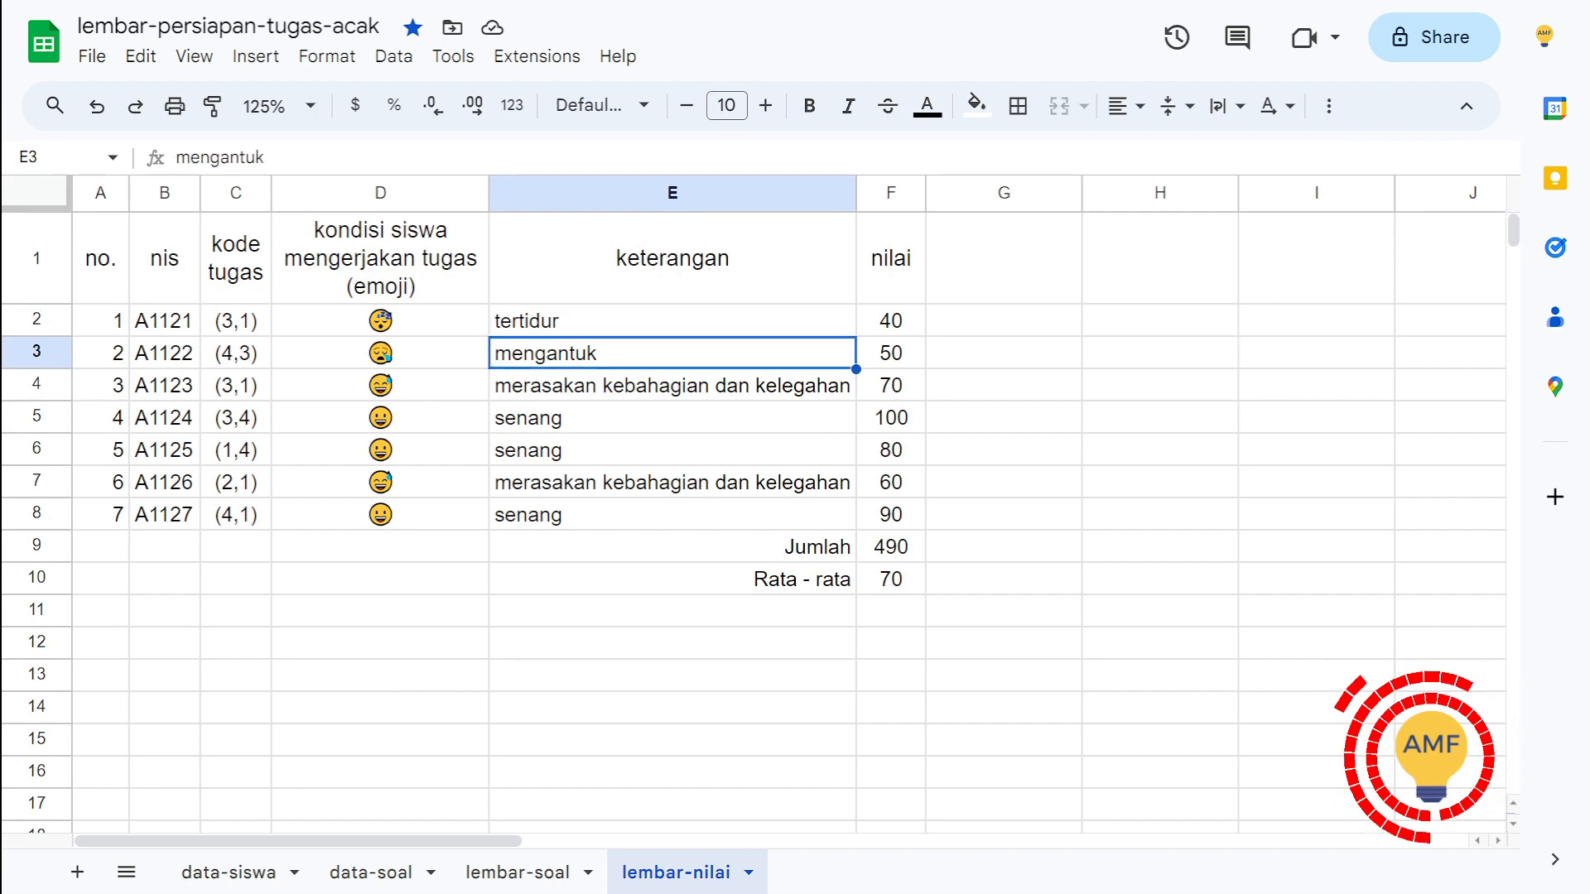
left_click(891, 353)
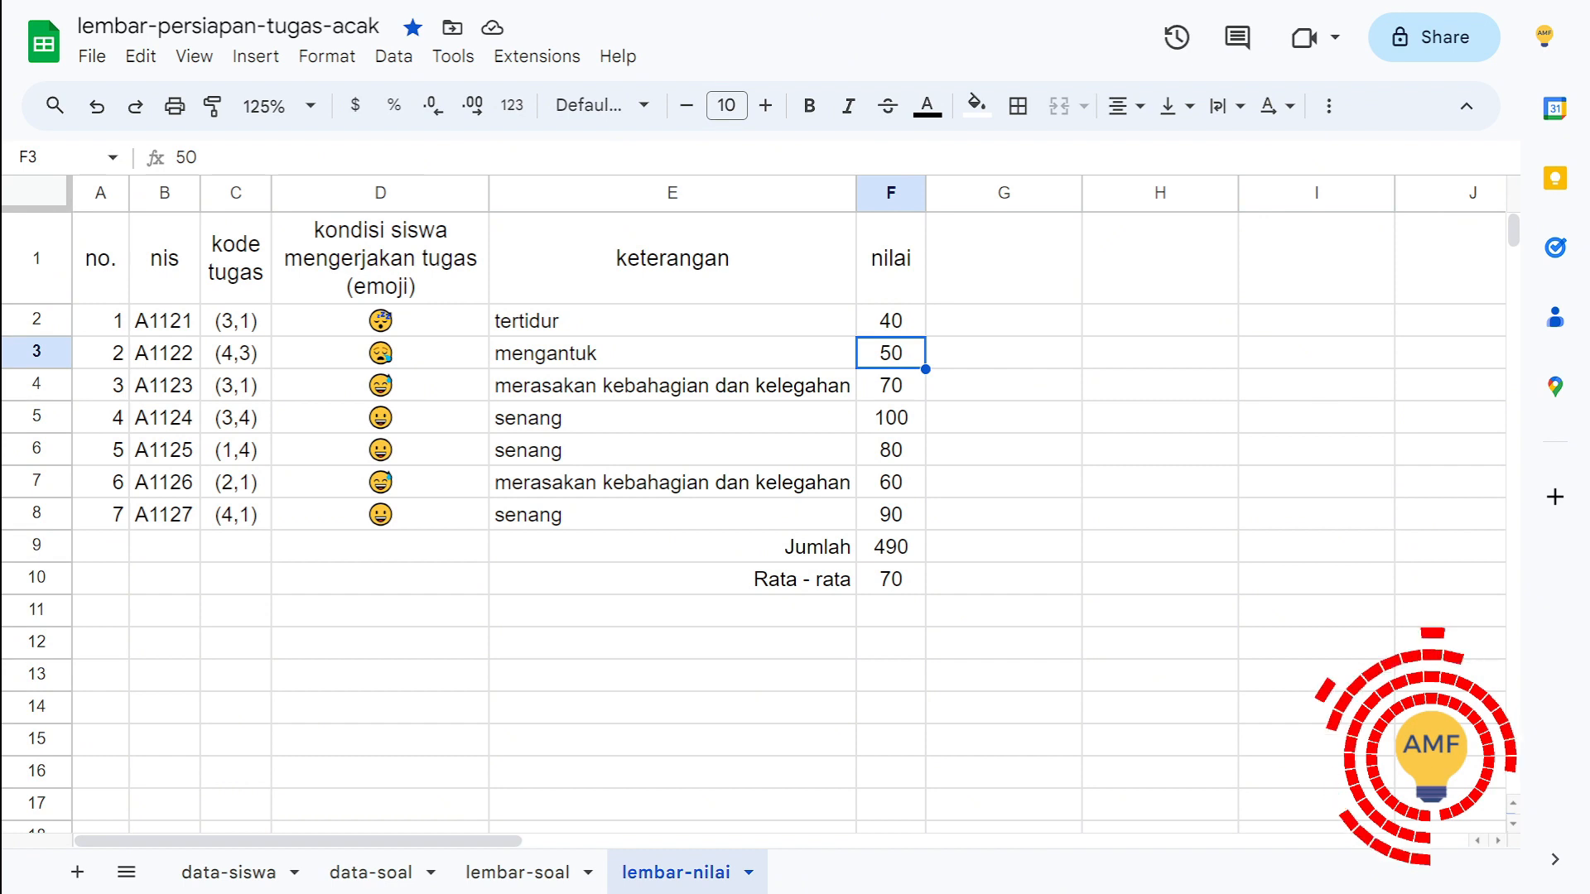
left_click(673, 385)
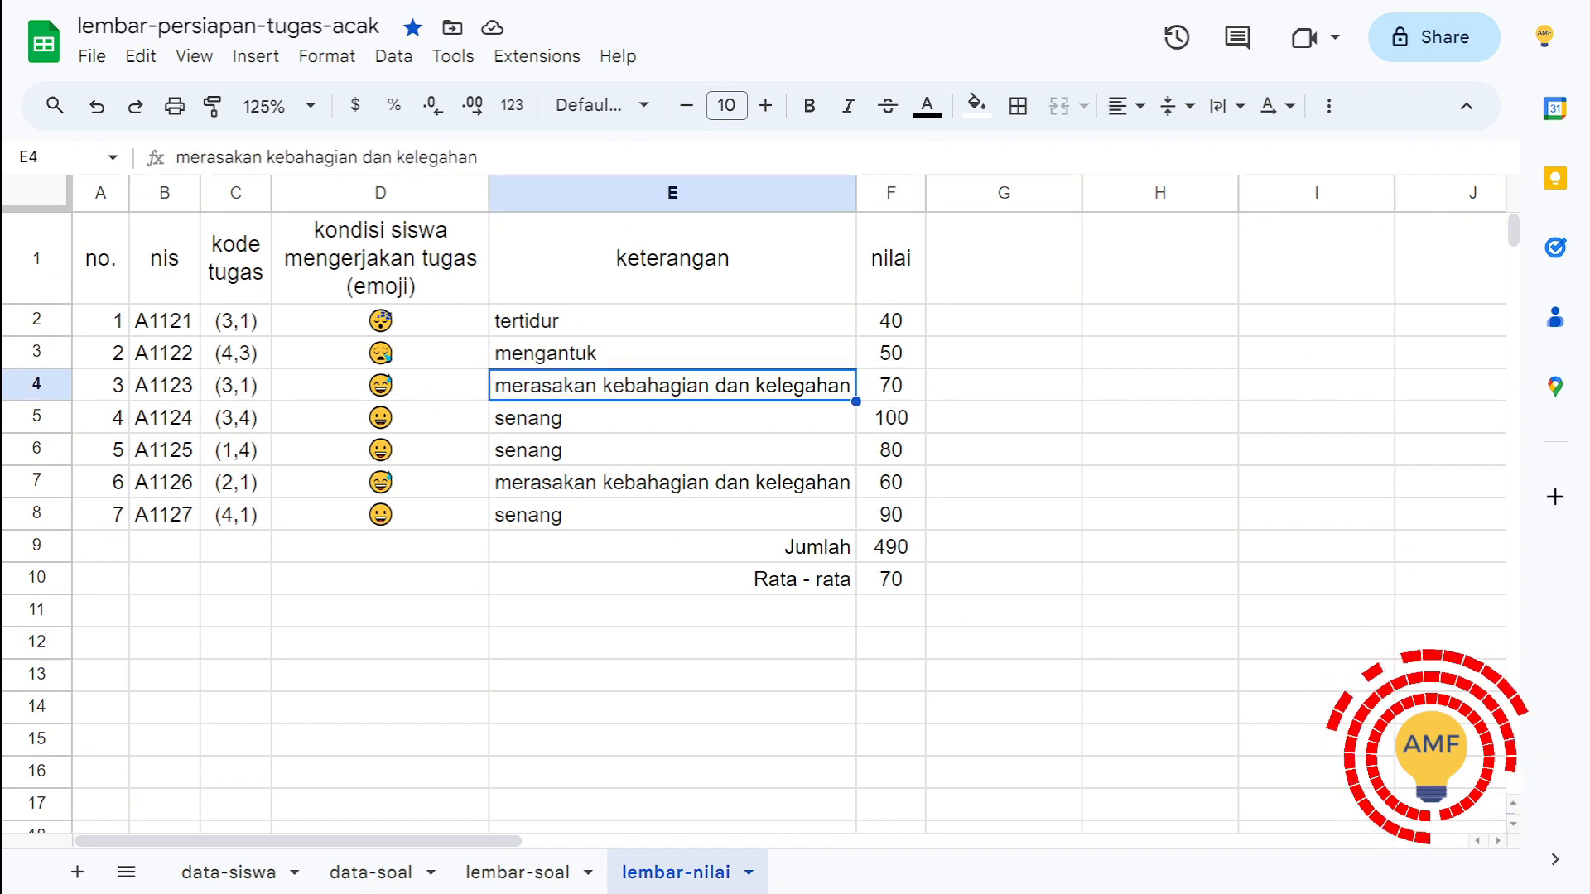
left_click(673, 418)
left_click(672, 451)
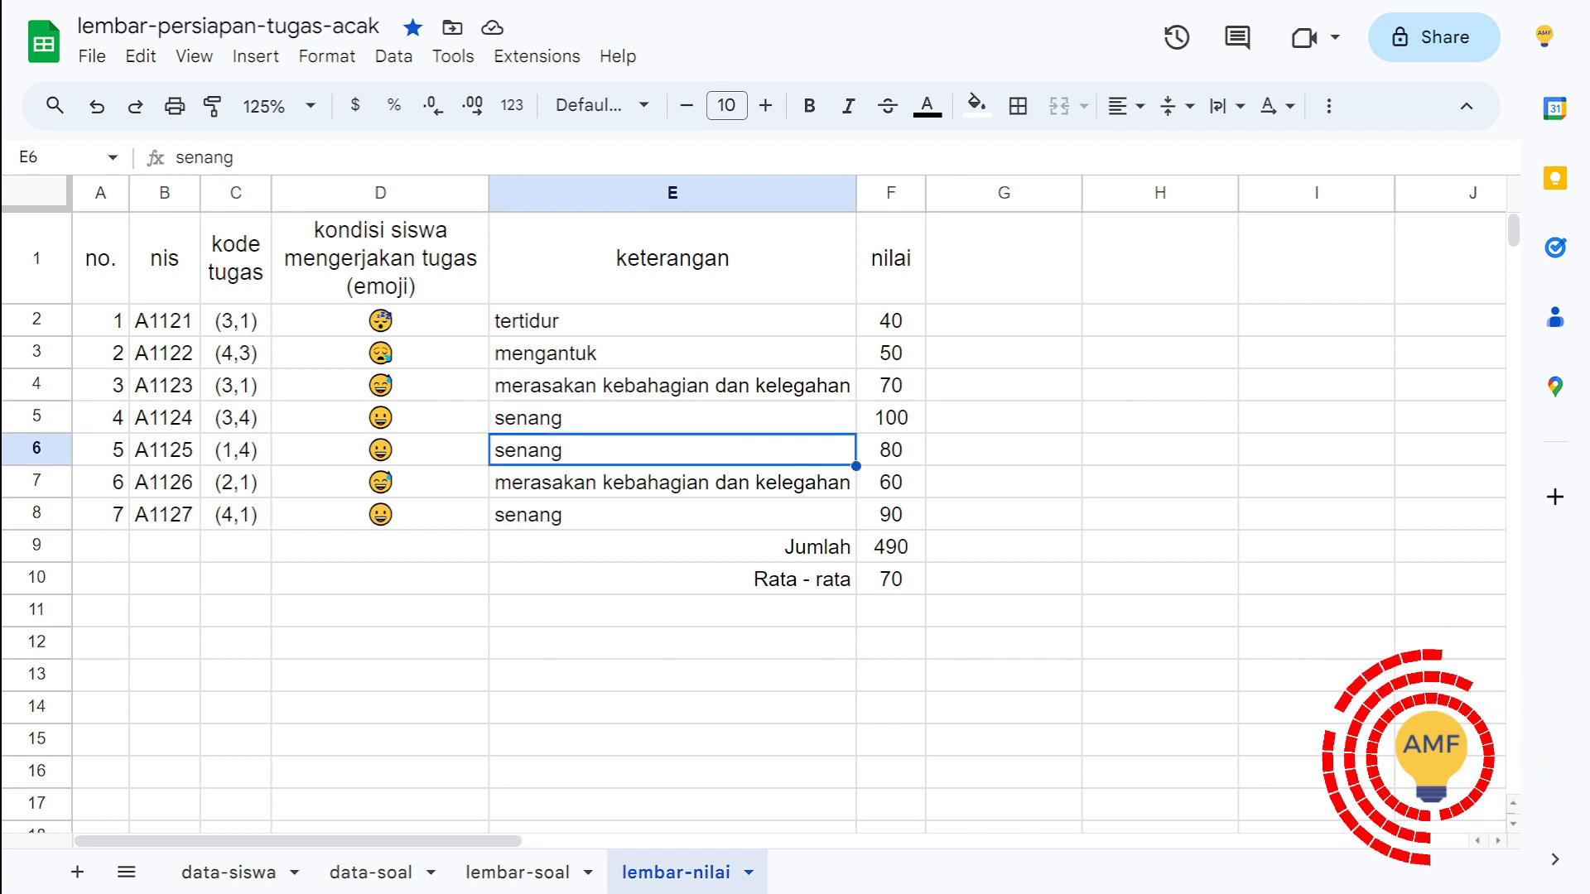
left_click(673, 515)
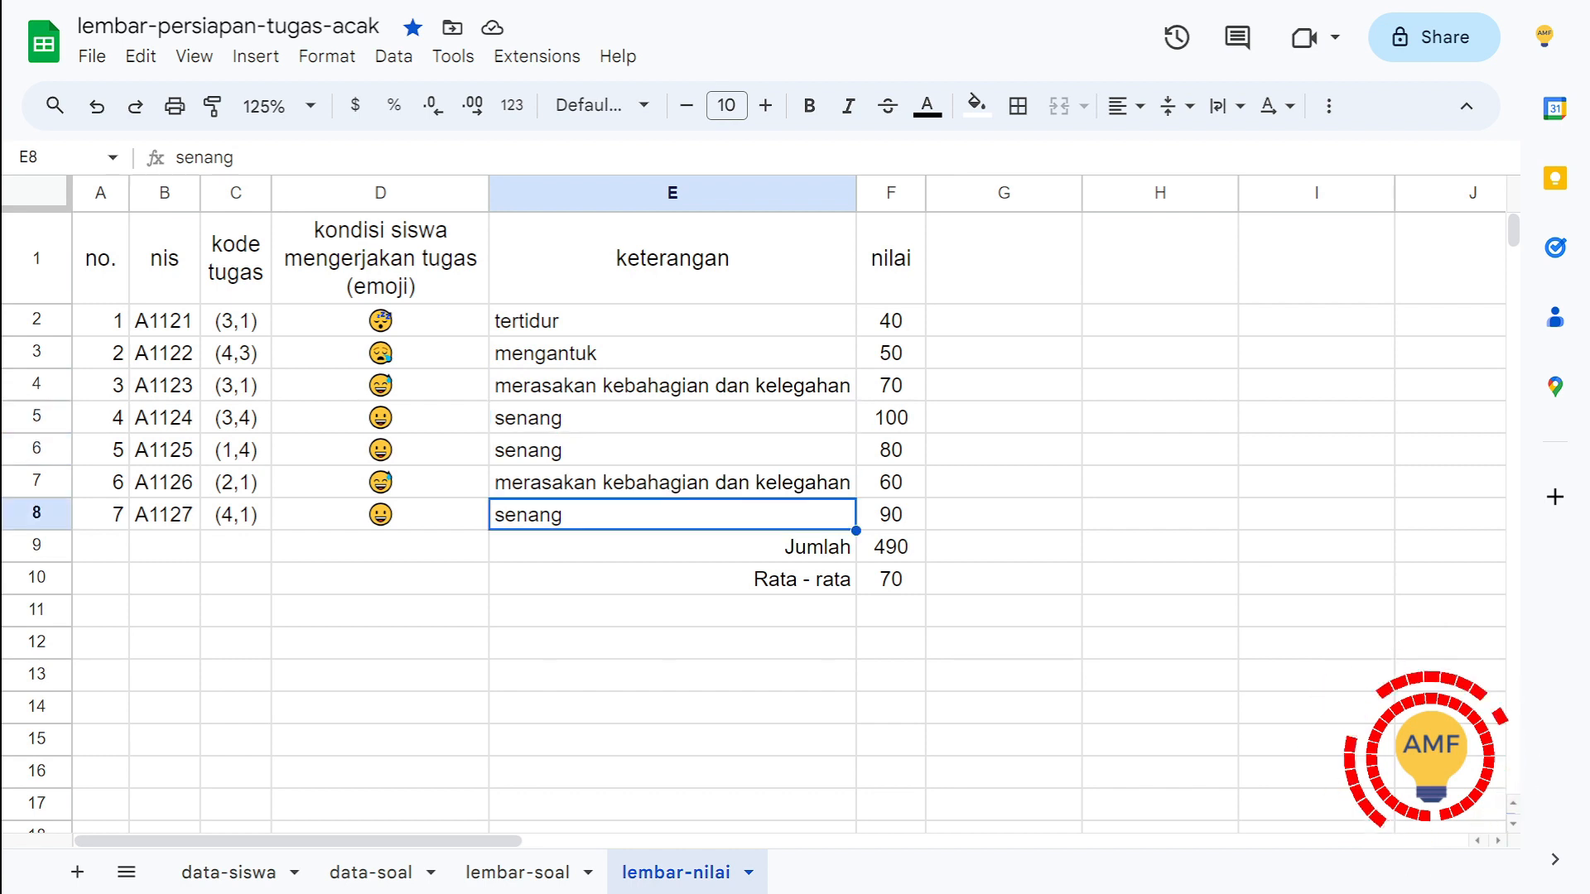